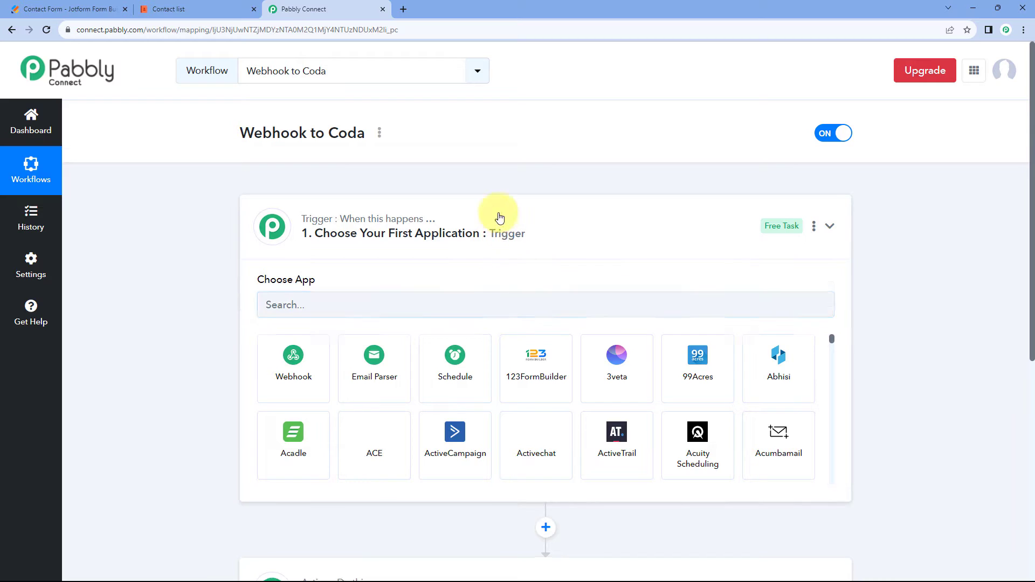
Choose Webhook as the trigger application of the Webhook to Coda workflow.
scroll(204, 229, down, 1)
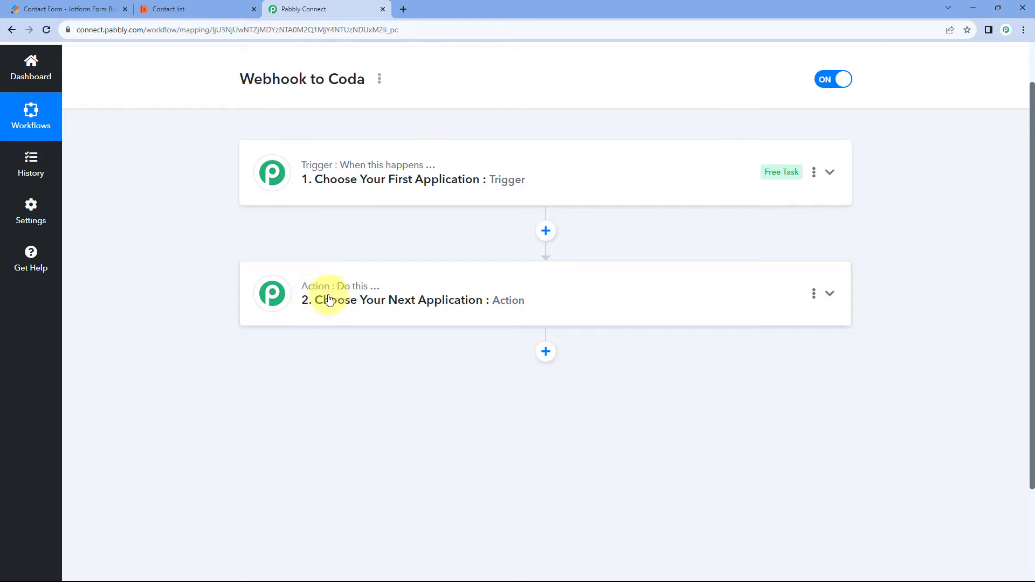
click(452, 177)
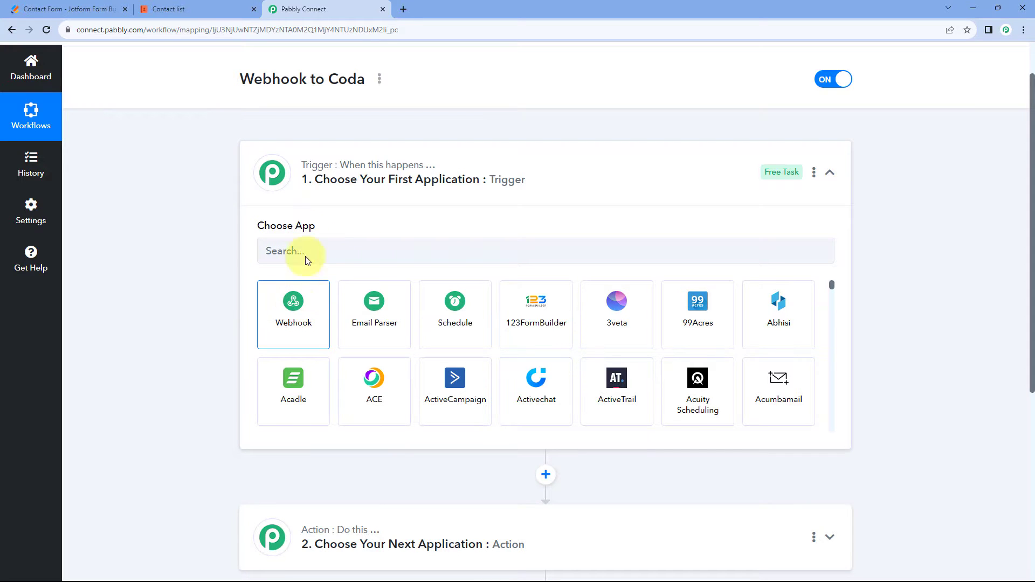
click(305, 312)
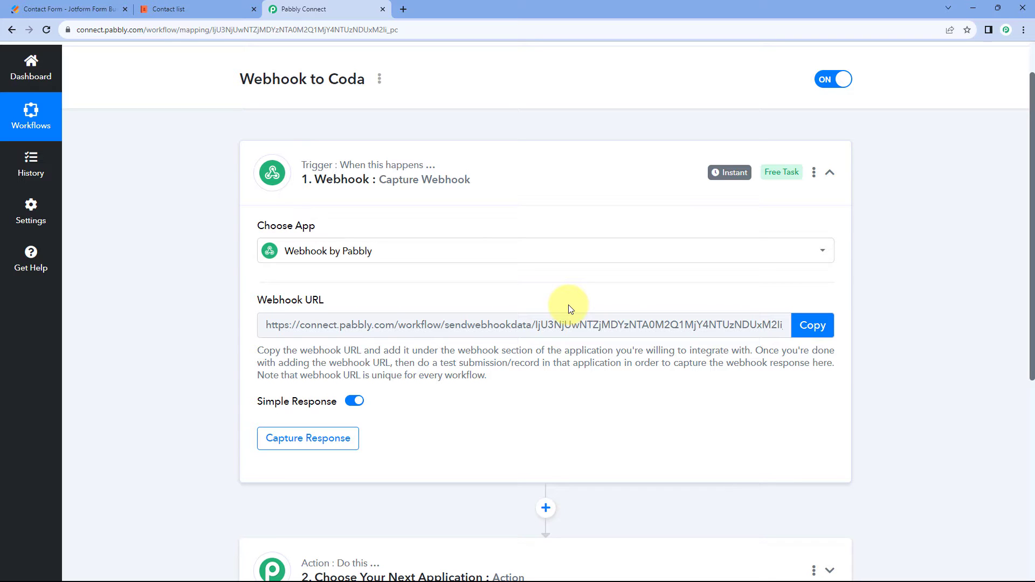
scroll(570, 309, down, 2)
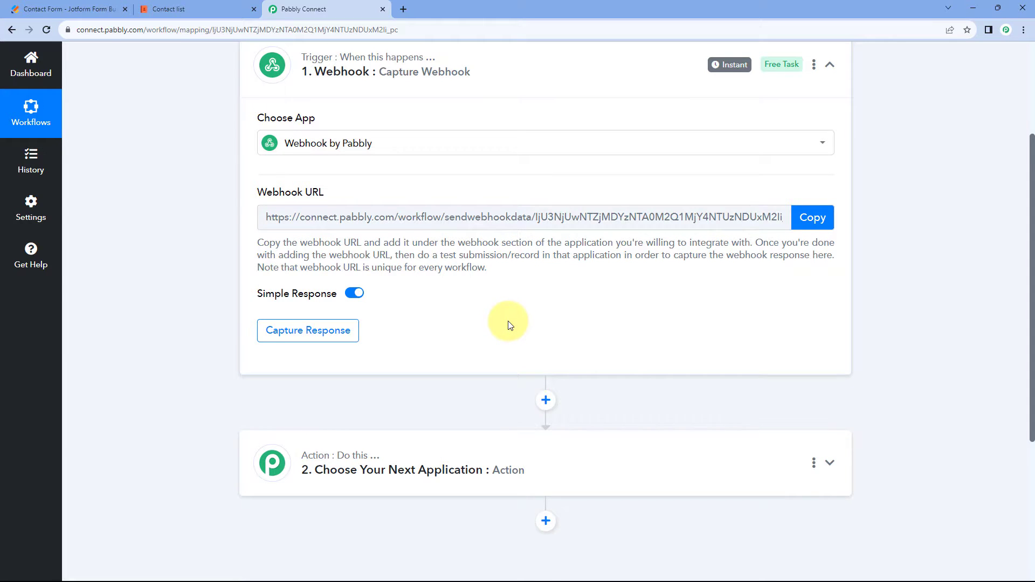
scroll(508, 326, up, 1)
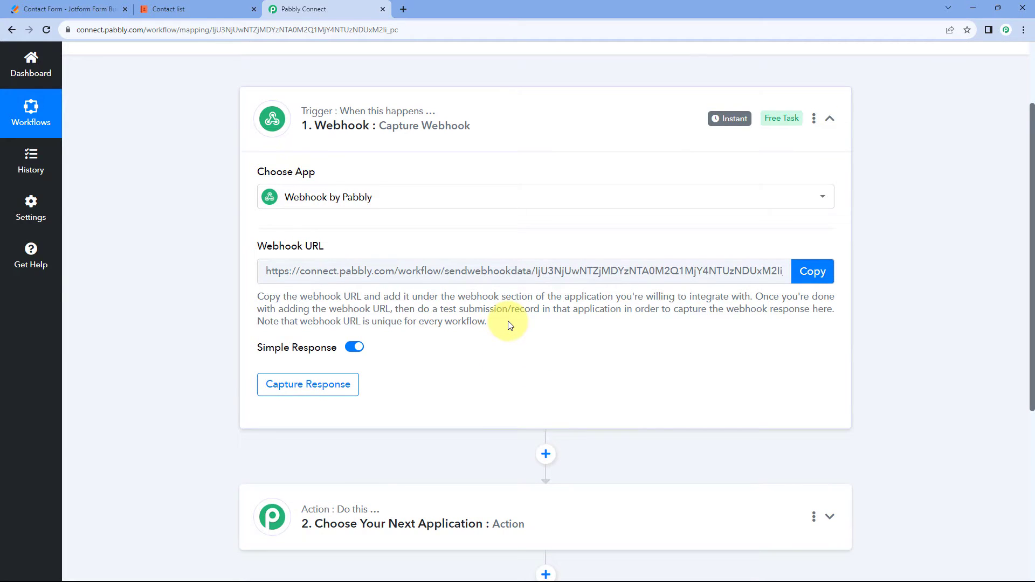
Search the trigger applications for "Jot" and reselect Webhook as the trigger application.
click(104, 9)
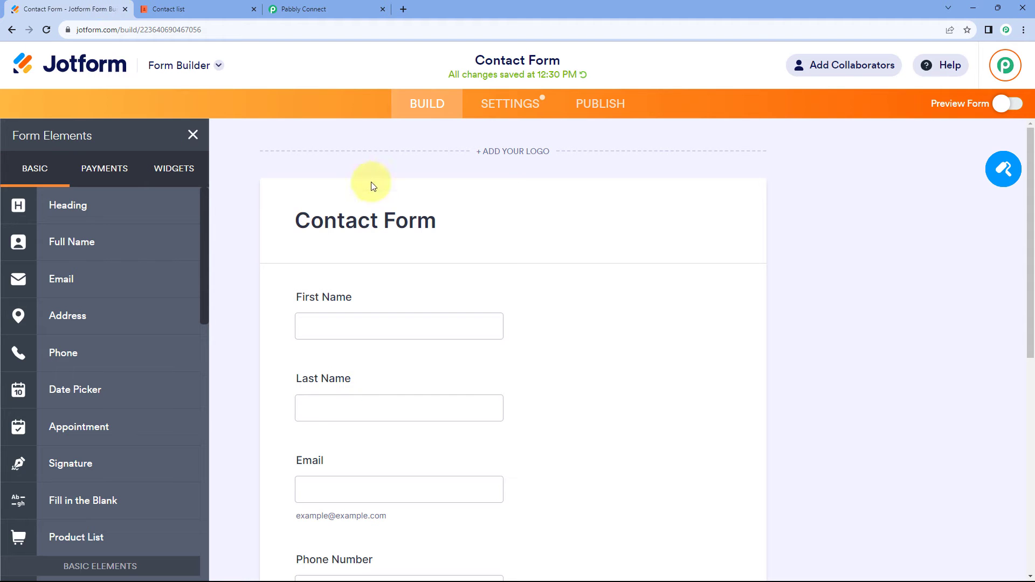
click(322, 8)
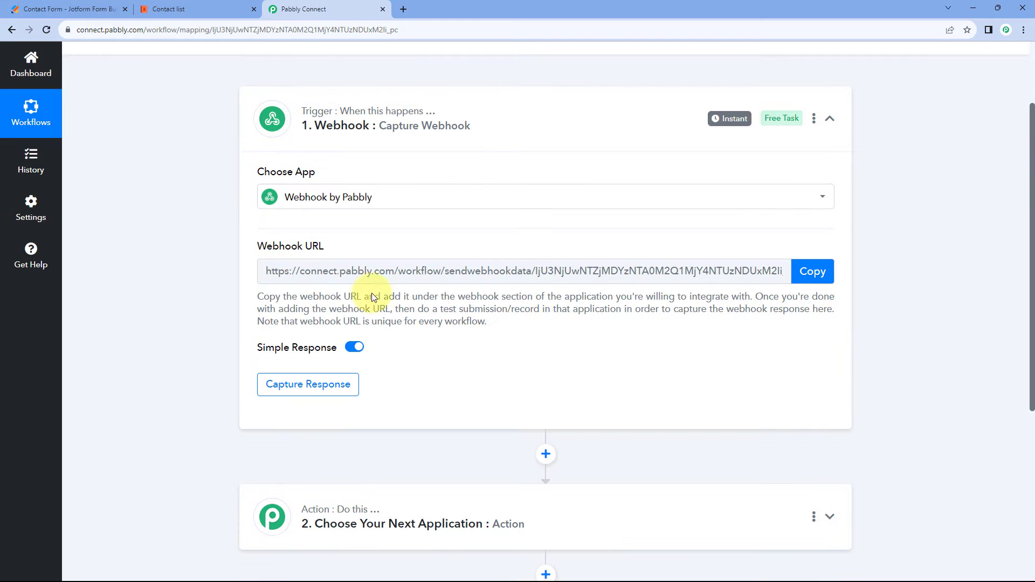
click(398, 200)
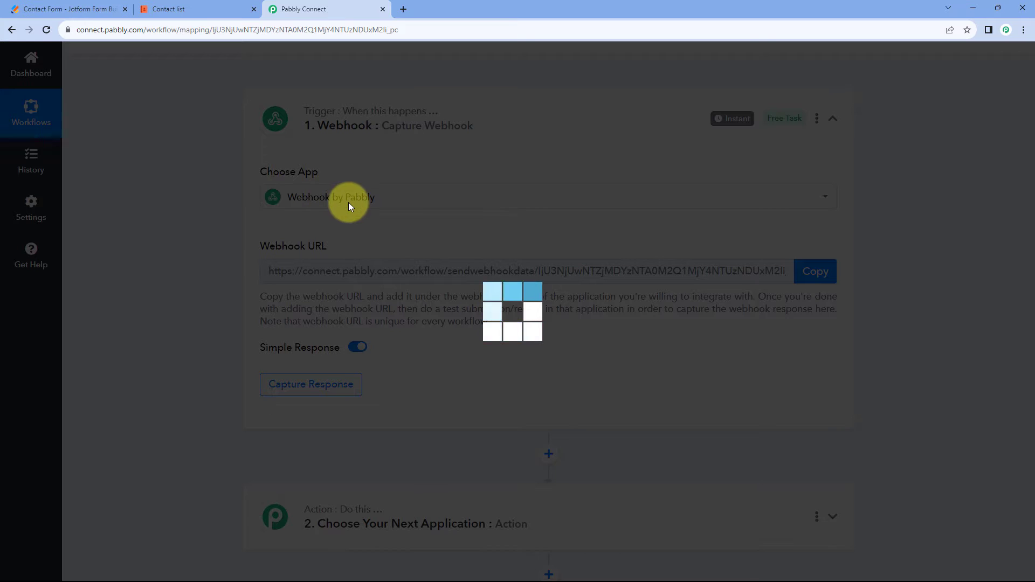
text(Jot)
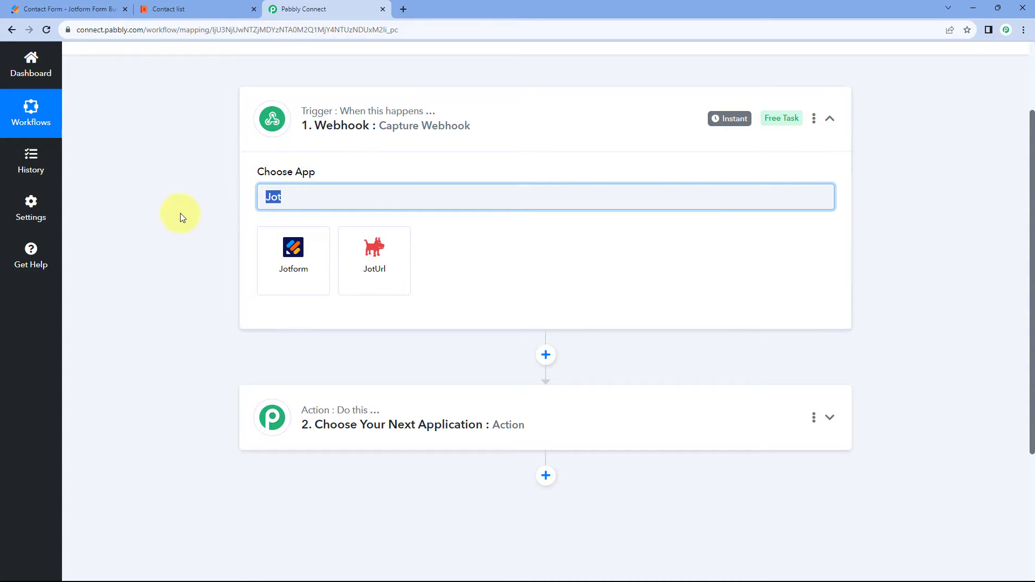
key(BackSpace)
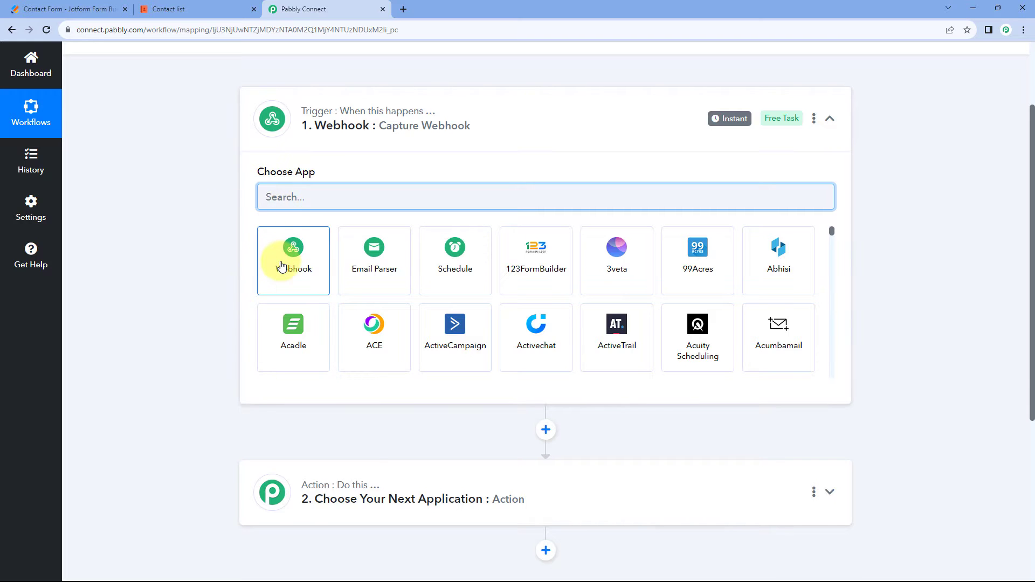
click(281, 266)
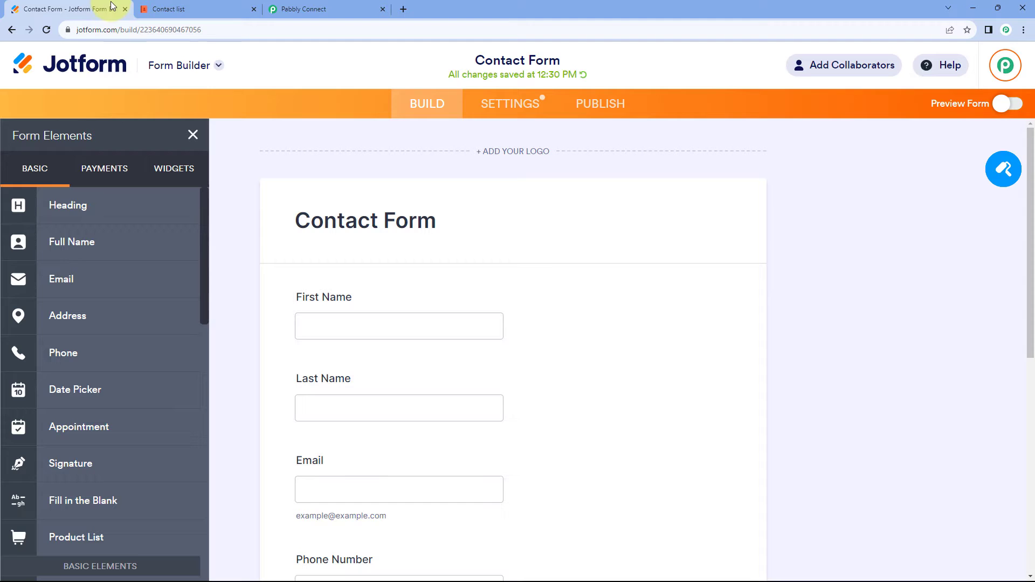
Switch to Jotform and examine the Contact Form's fields, comparing them with the webhook trigger in Pabbly Connect.
click(100, 9)
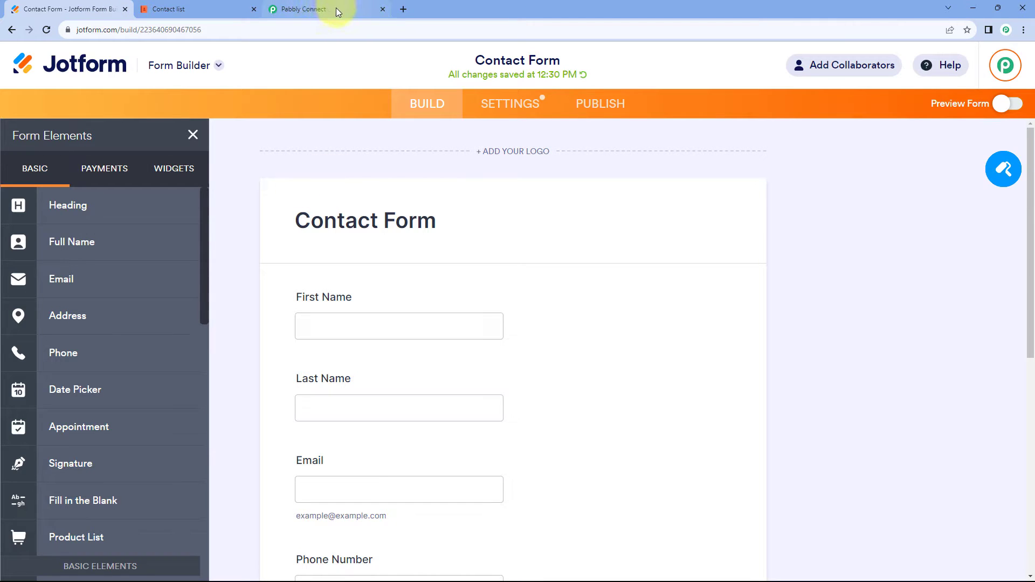
scroll(264, 202, down, 1)
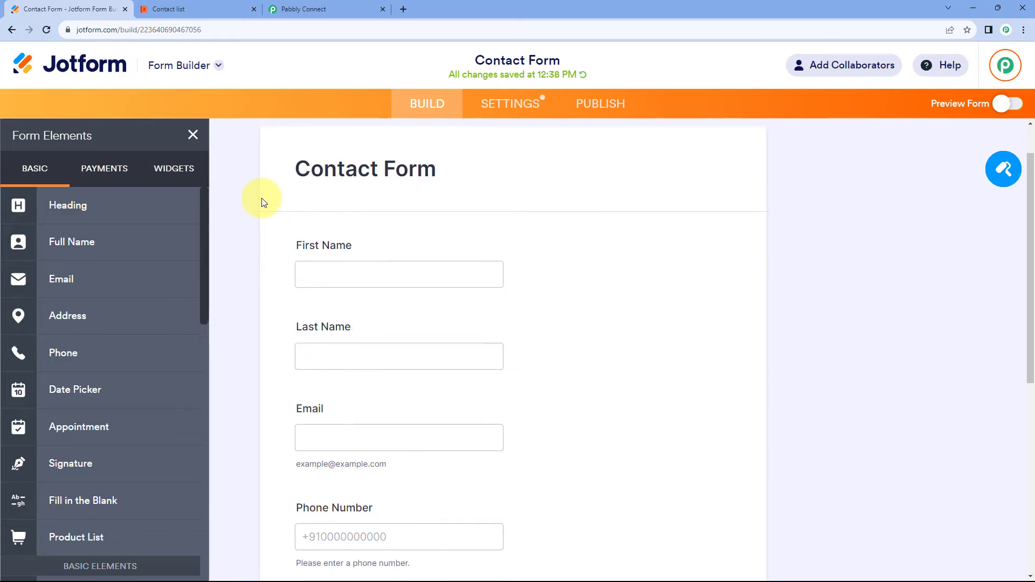
scroll(264, 203, down, 1)
click(301, 9)
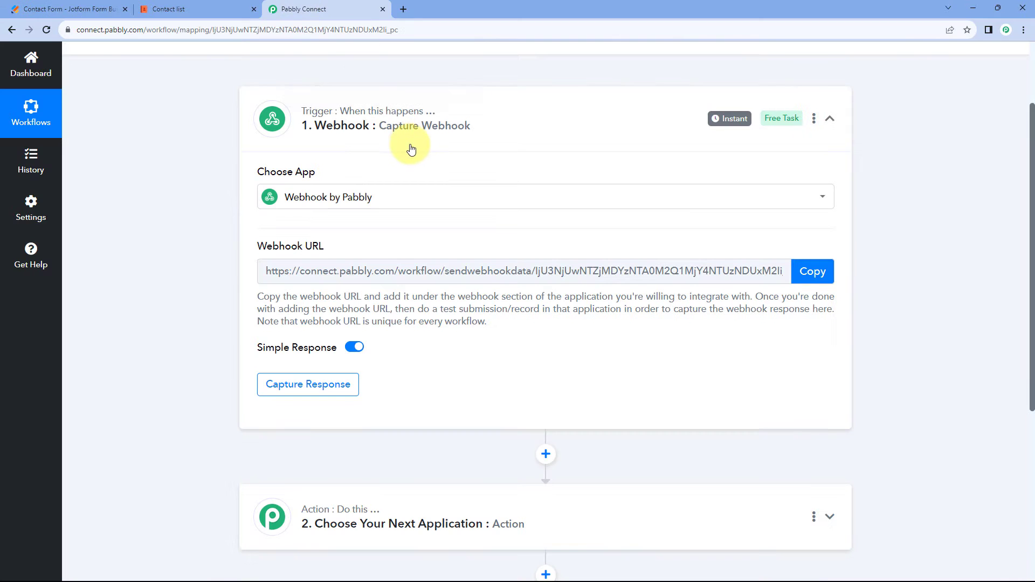
click(107, 5)
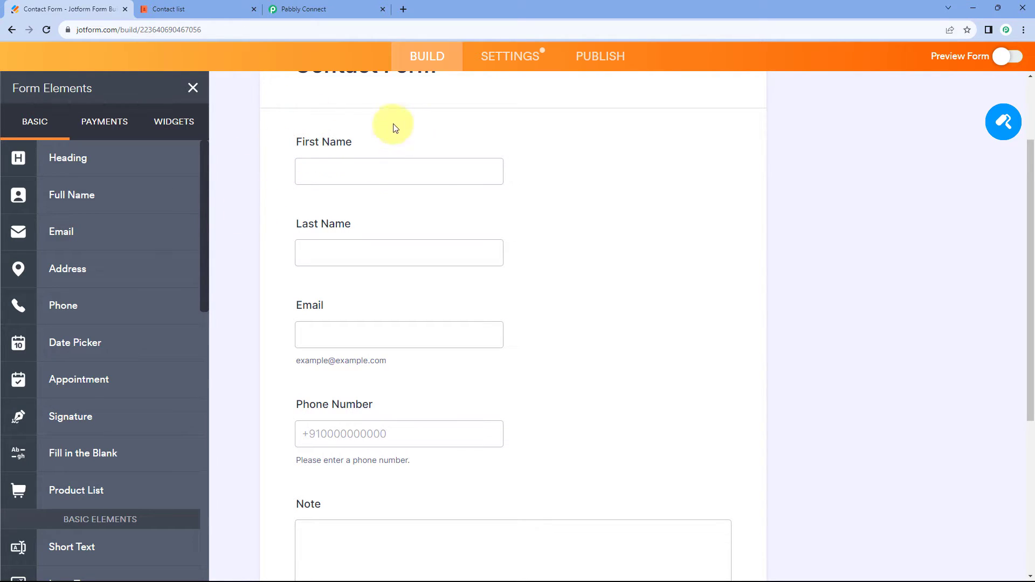
Return to Pabbly Connect, copy the trigger's webhook URL and start waiting for a webhook response.
click(339, 3)
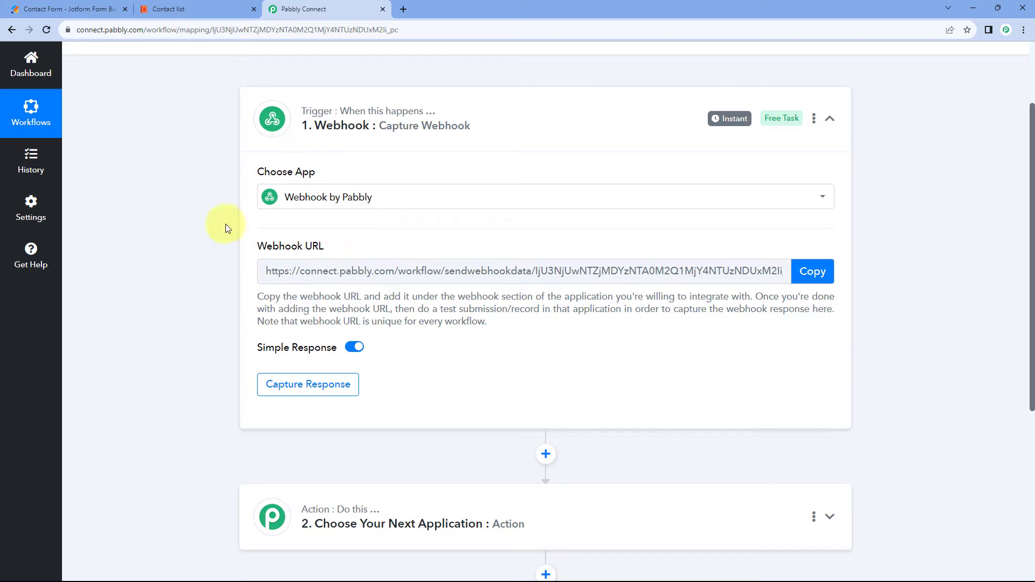
scroll(442, 270, down, 2)
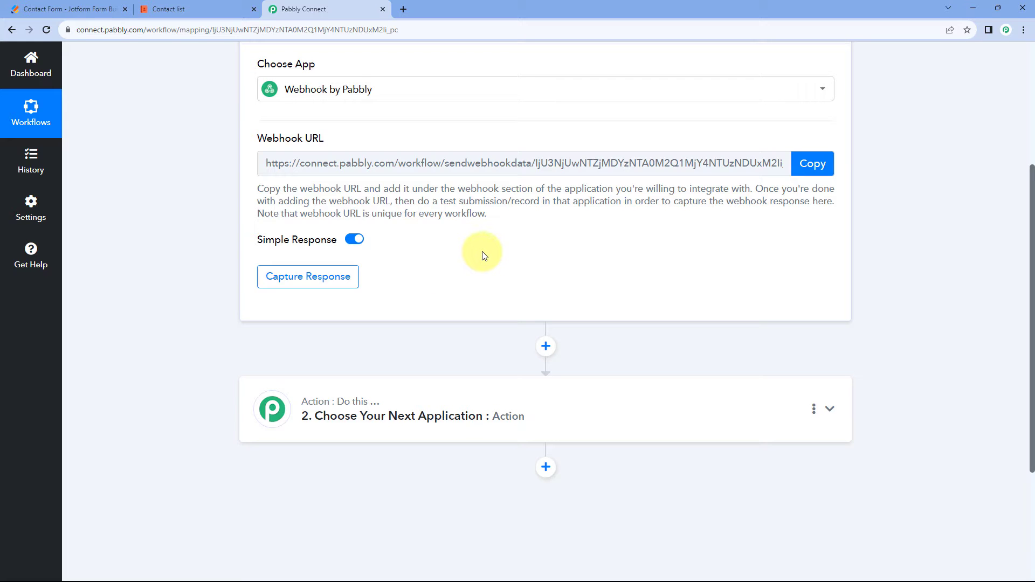
click(813, 163)
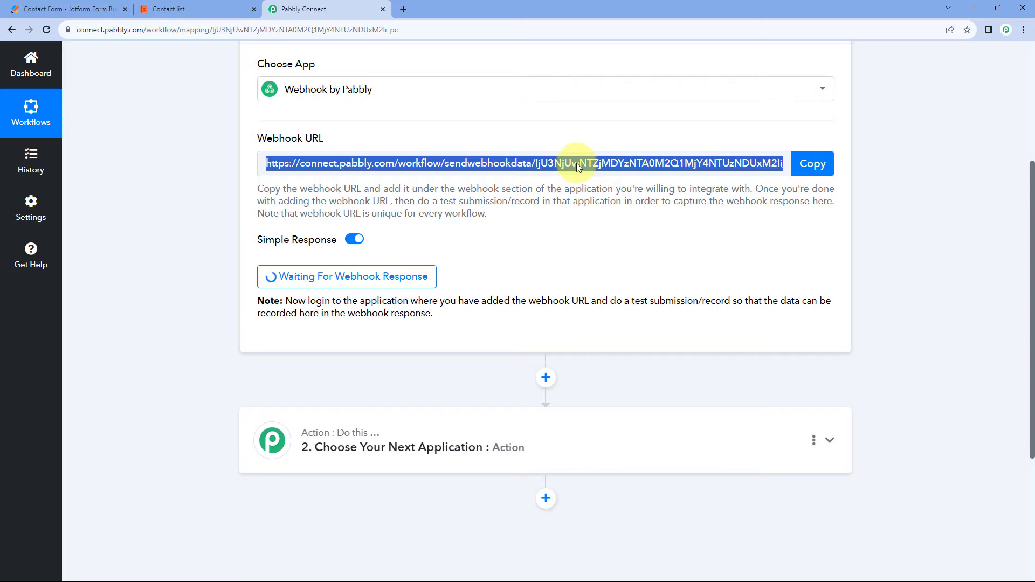
Examine the Contact Form's fields in Jotform and the columns of the My contacts table in Coda.
click(82, 7)
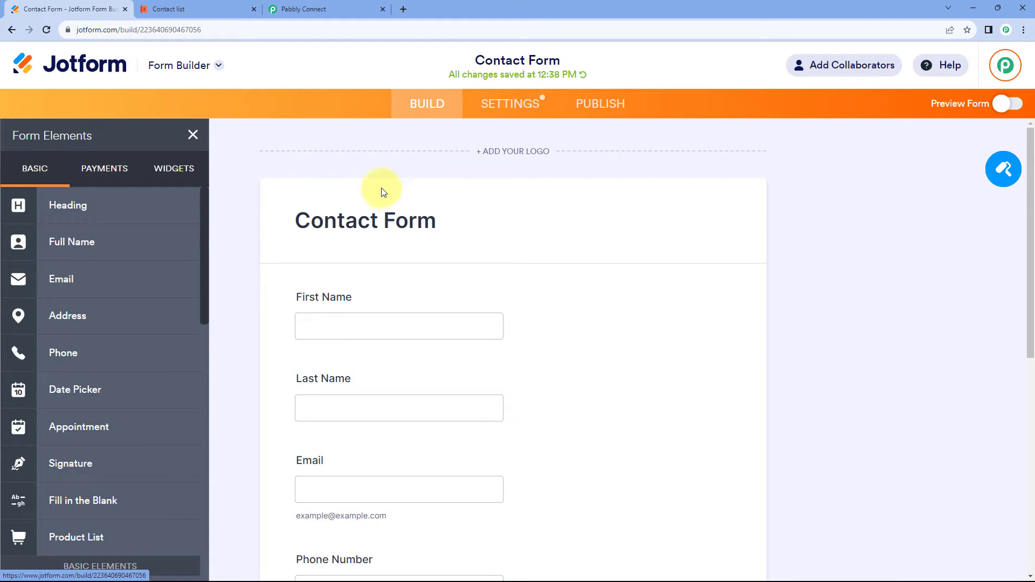
scroll(480, 185, down, 3)
scroll(538, 148, down, 2)
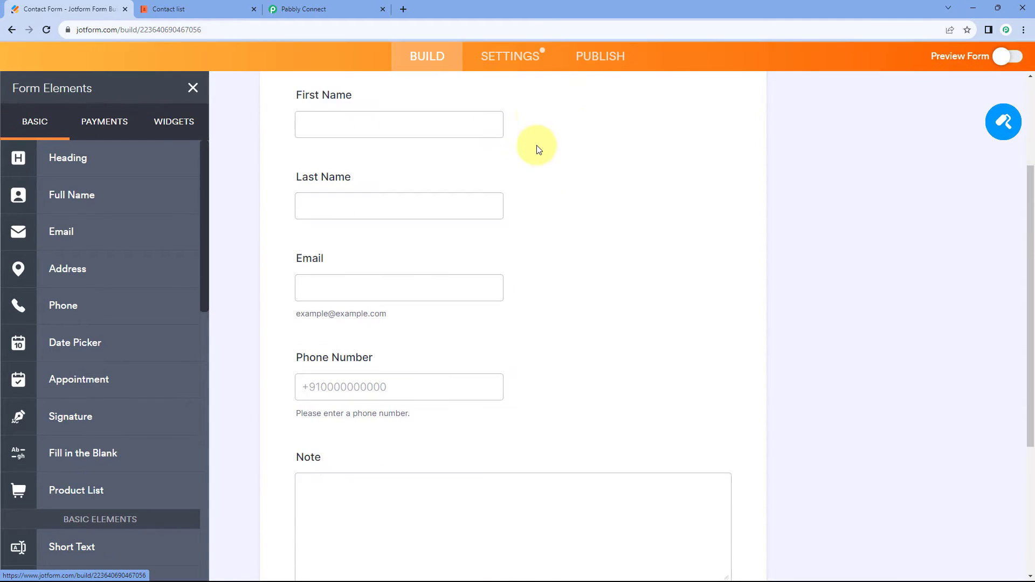
click(305, 9)
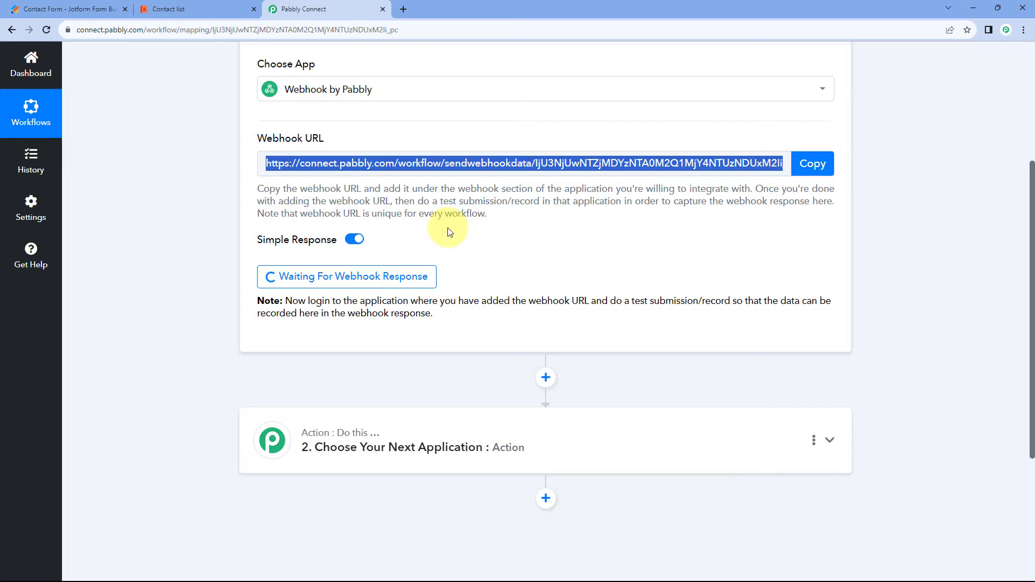
click(75, 10)
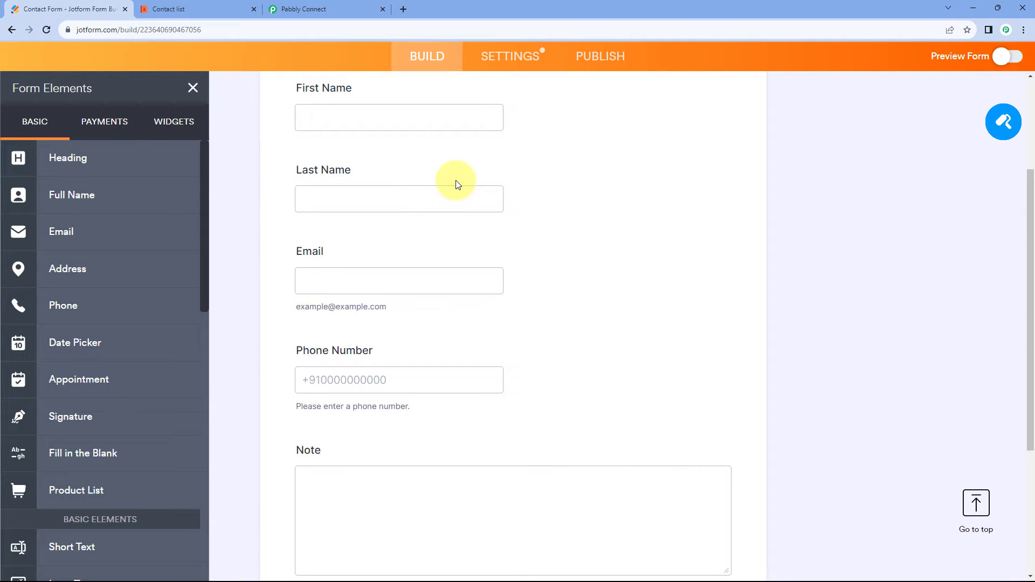
click(210, 7)
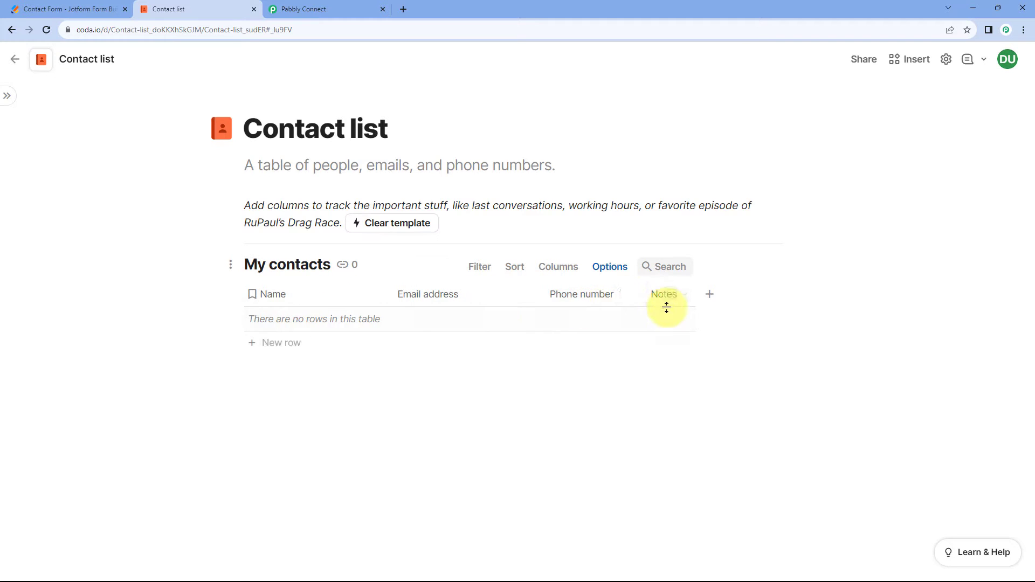
click(86, 7)
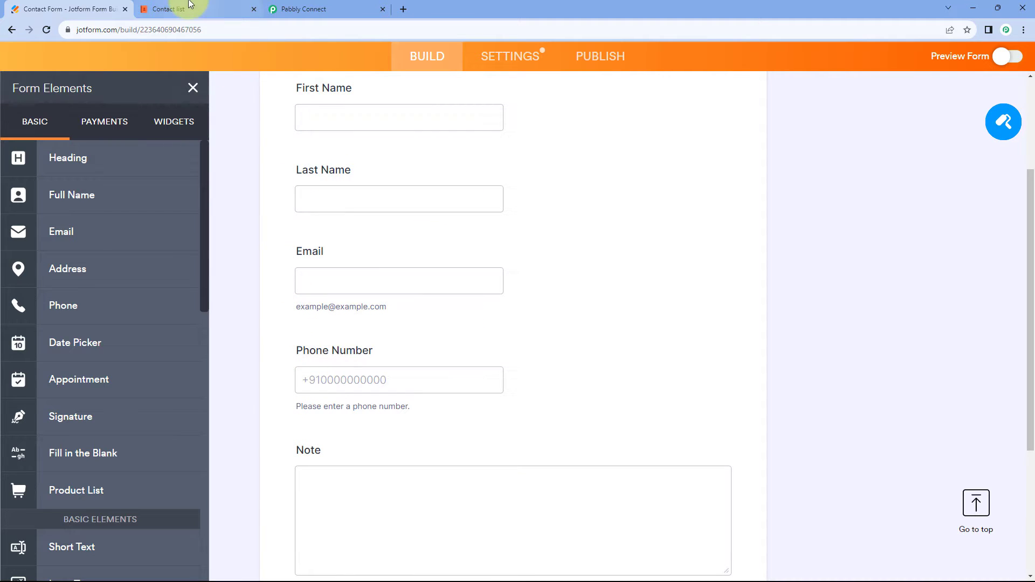
click(207, 9)
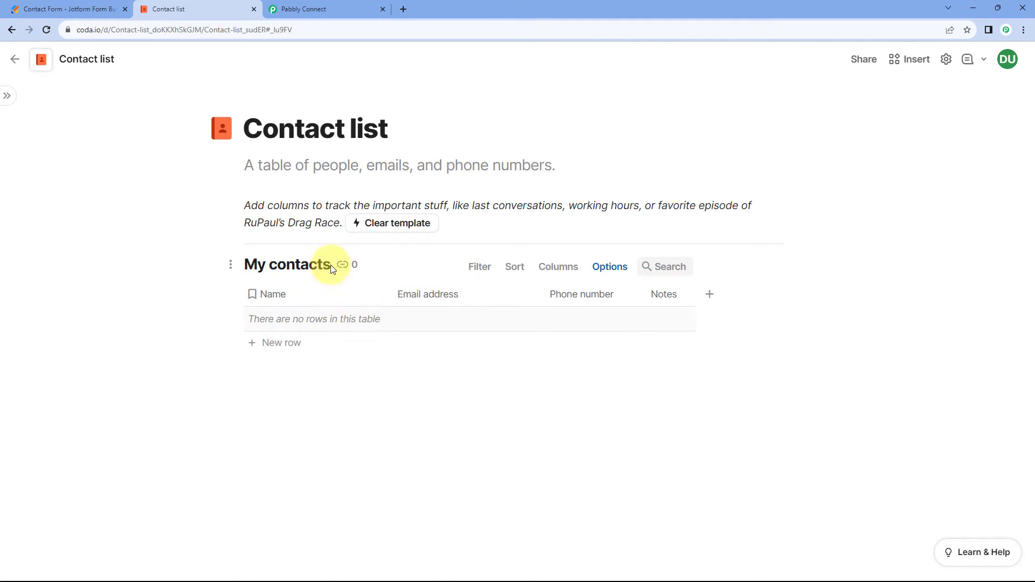
Copy the webhook URL again in Pabbly Connect and open the Contact Form's integration settings in Jotform.
click(315, 7)
click(811, 163)
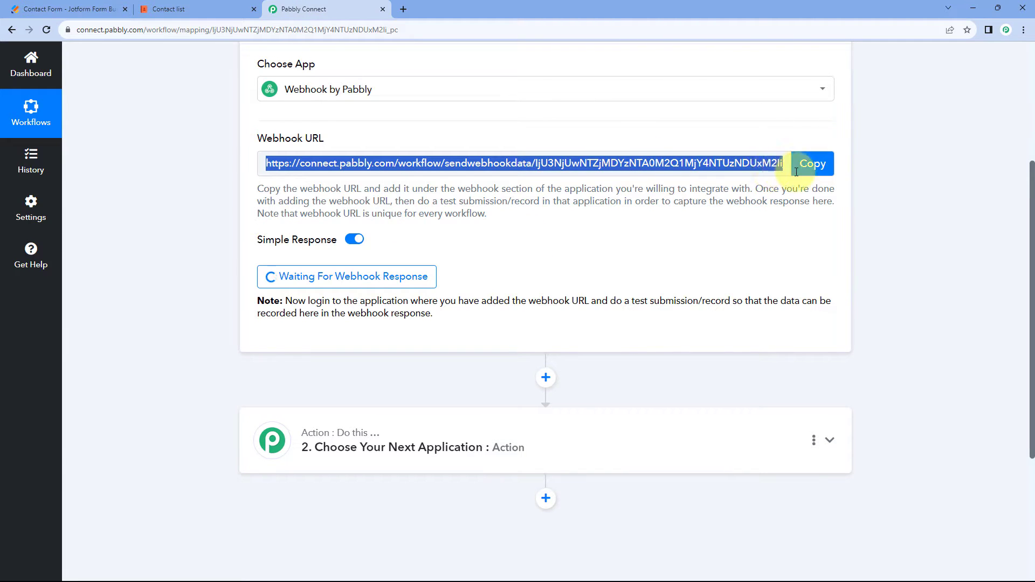
click(54, 5)
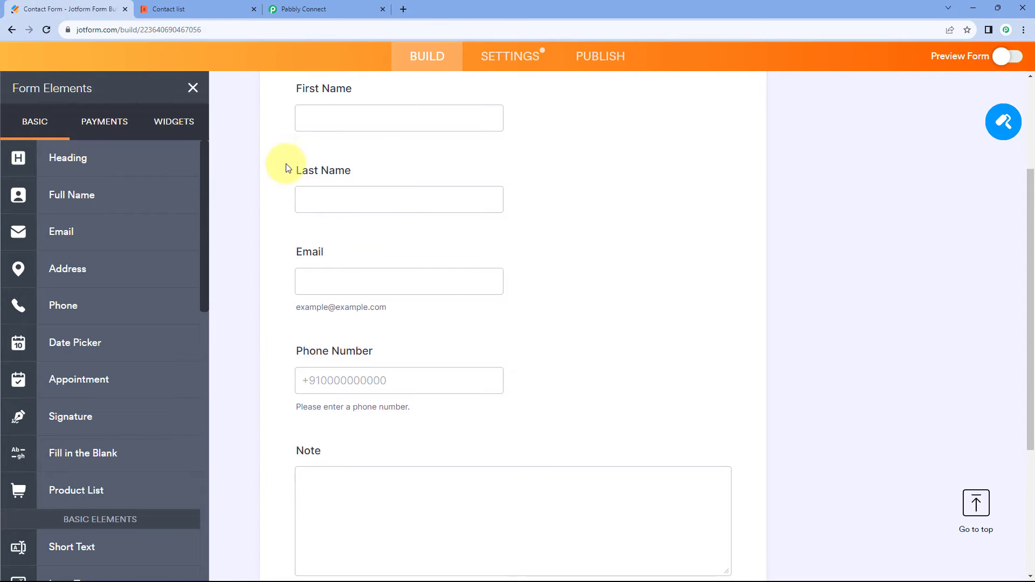
scroll(281, 166, up, 2)
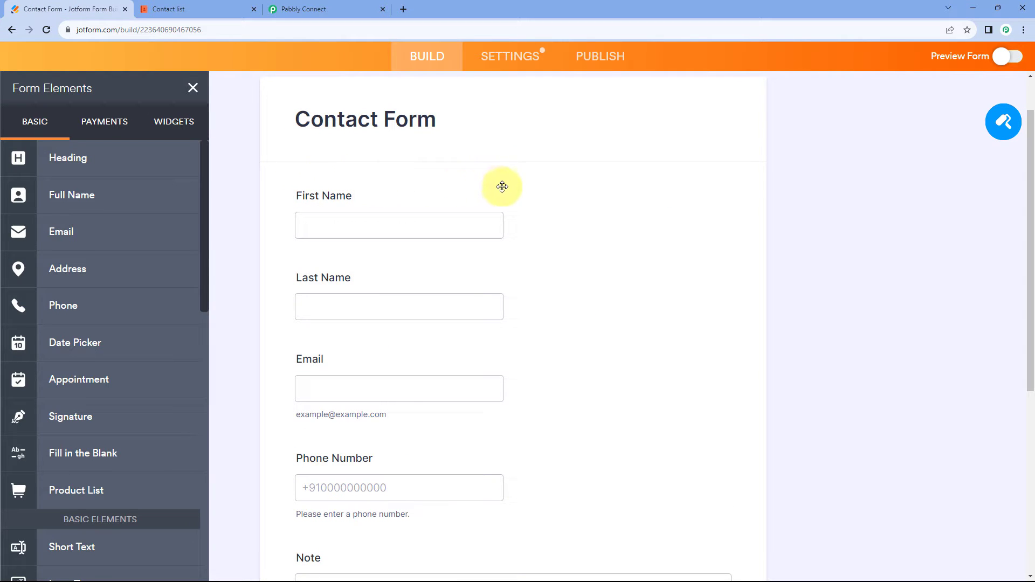
scroll(507, 187, up, 1)
scroll(509, 192, up, 1)
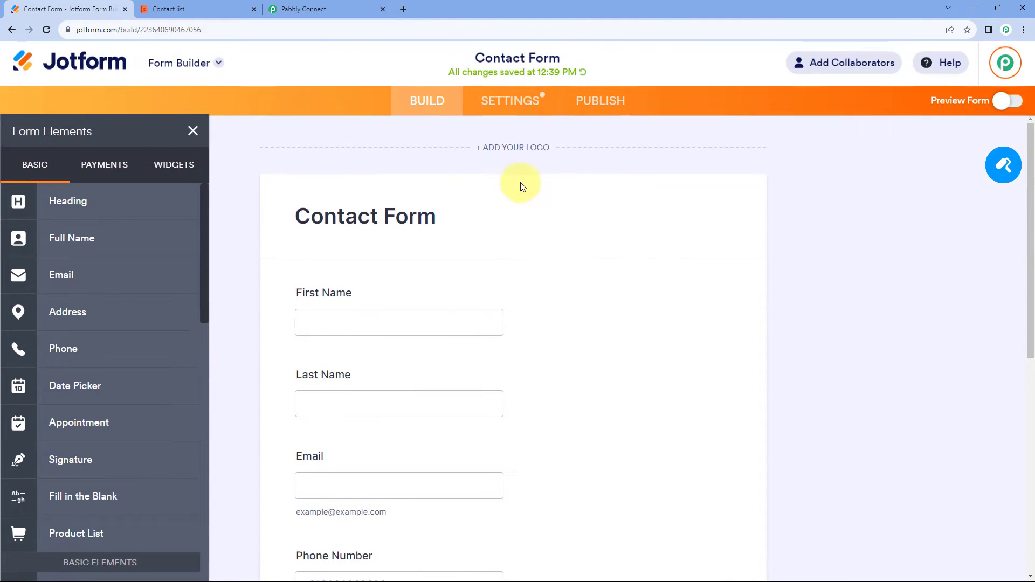
click(504, 104)
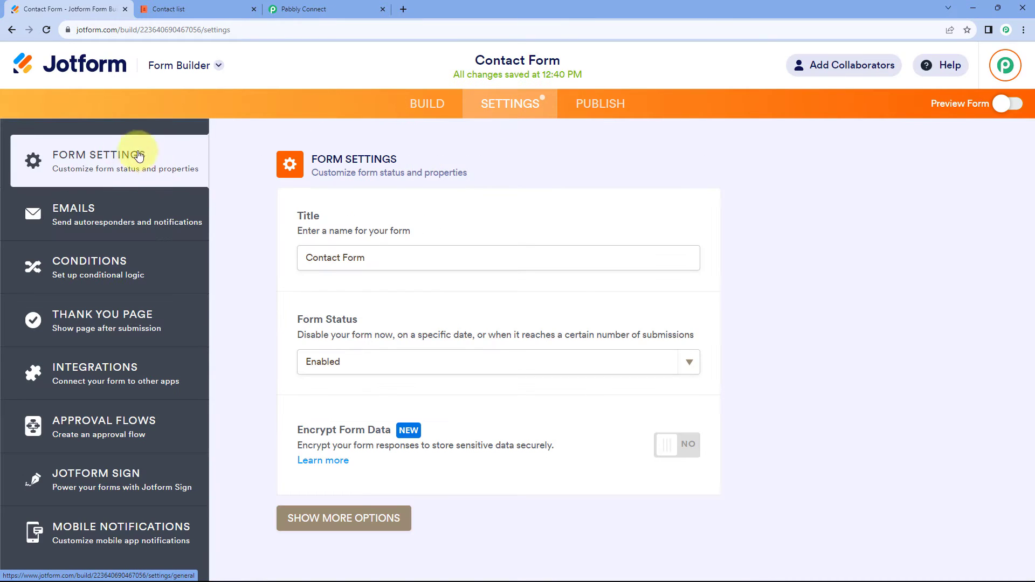
click(109, 378)
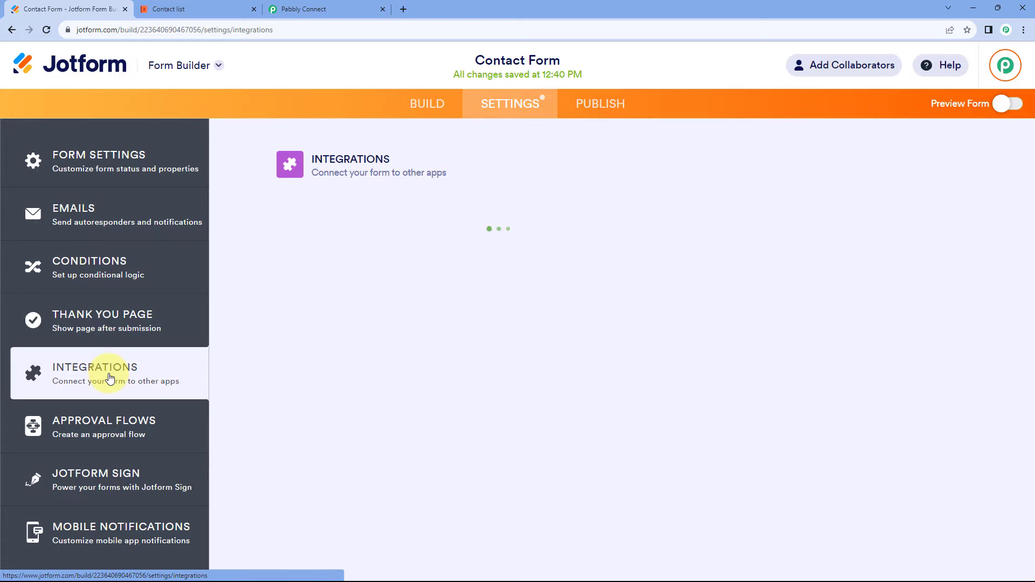
Search the form integrations for "Web" and open the WebHooks integration.
click(554, 204)
text(W)
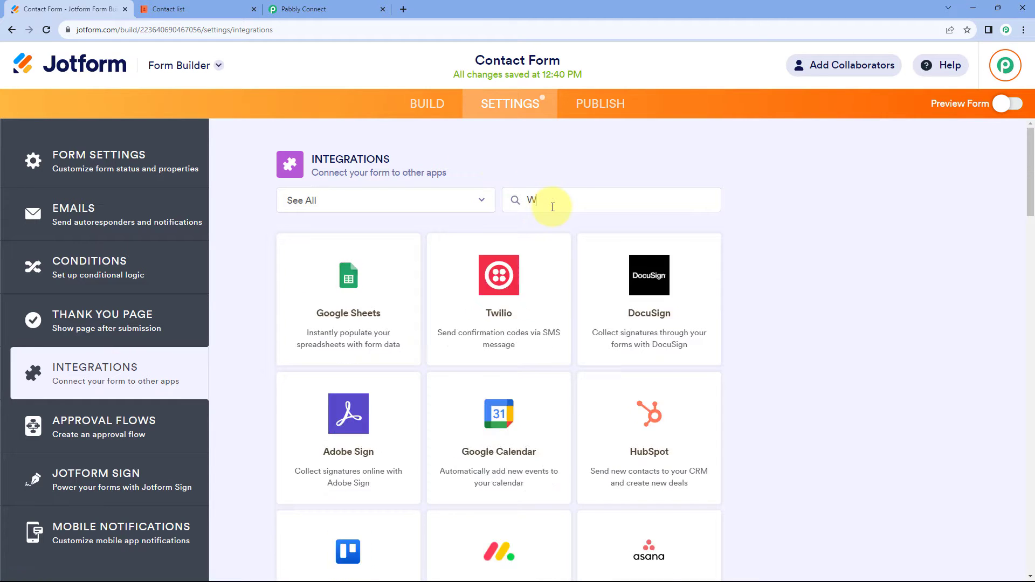
text(eb)
click(491, 270)
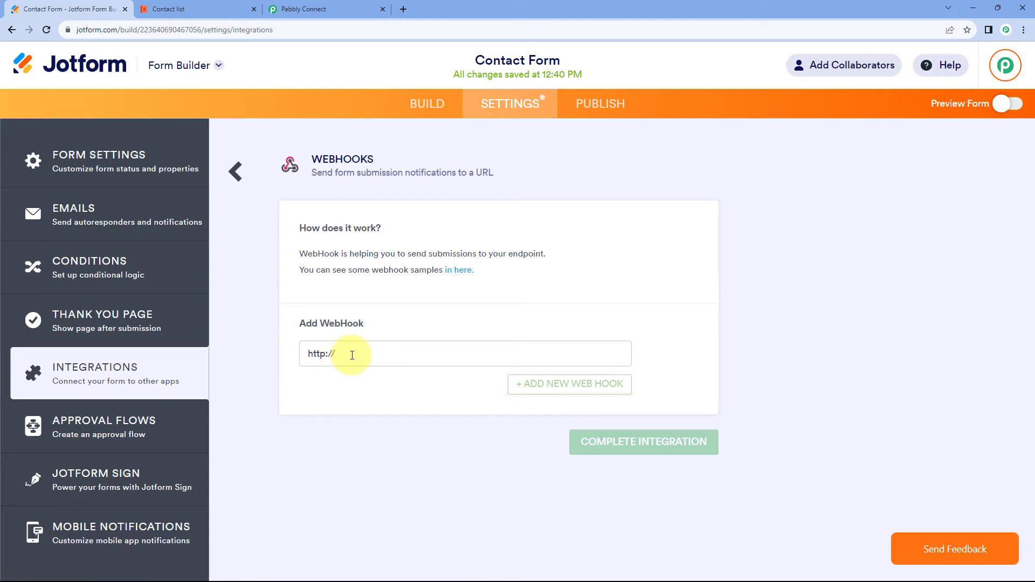
drag(352, 355, 296, 351)
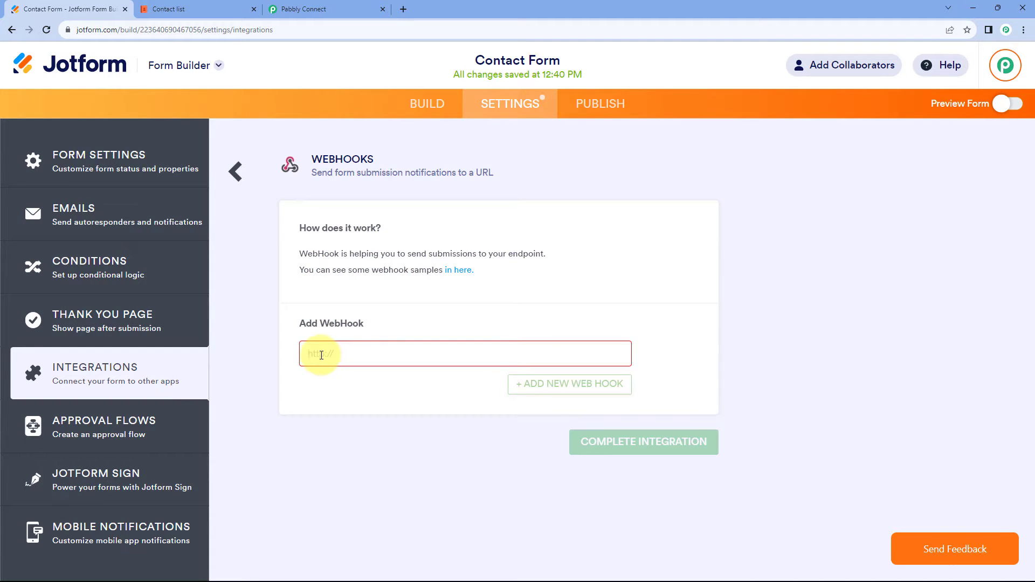
right_click(322, 355)
click(362, 444)
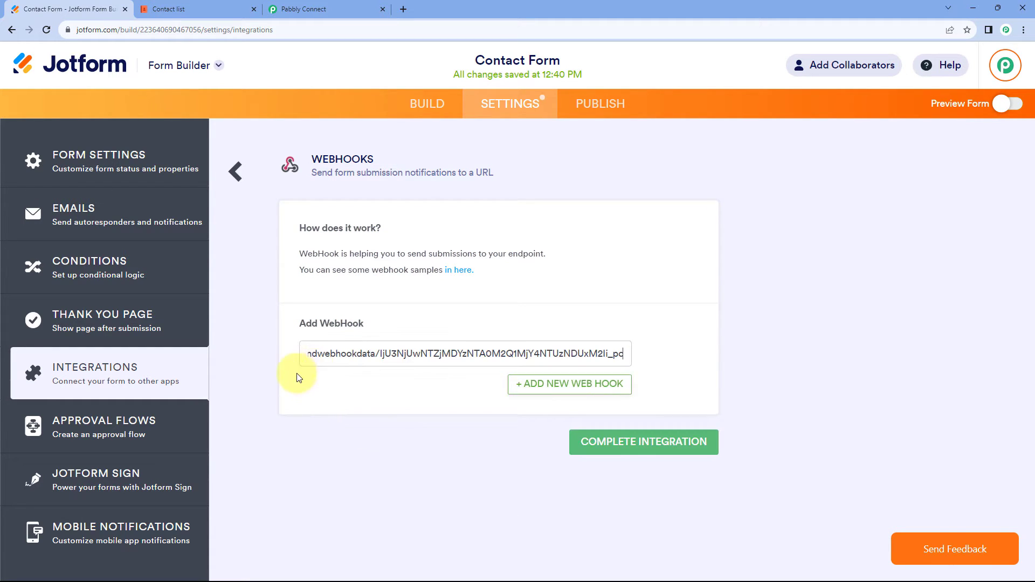
Check the waiting webhook trigger in Pabbly Connect, then complete the WebHooks integration in Jotform and return to the form builder.
click(329, 9)
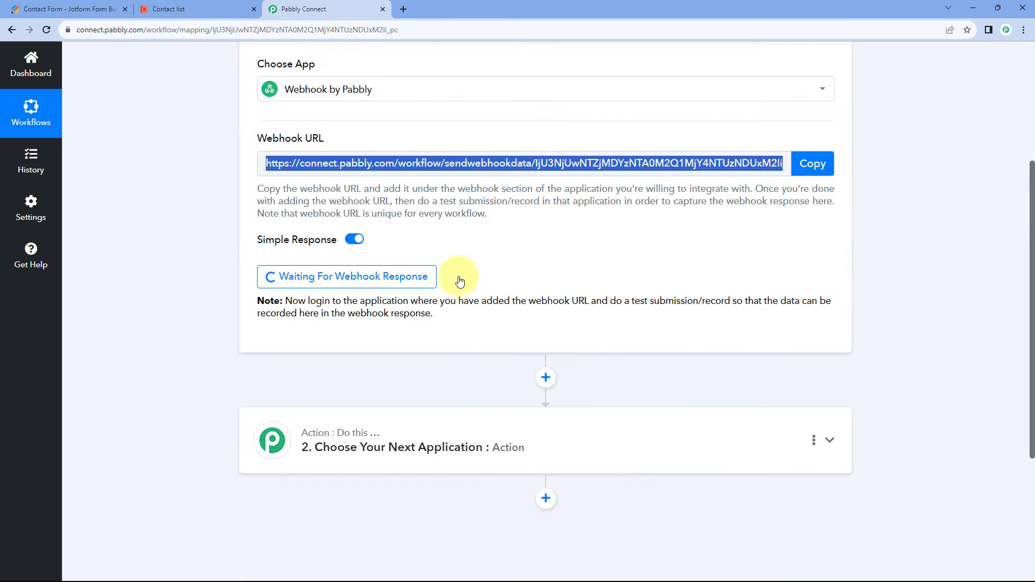
scroll(490, 247, up, 2)
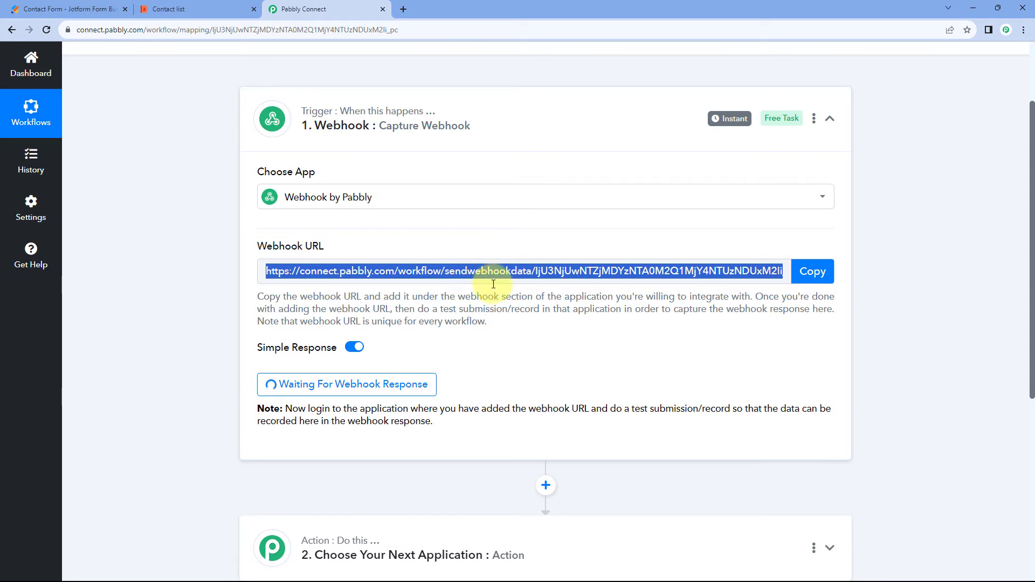
click(66, 7)
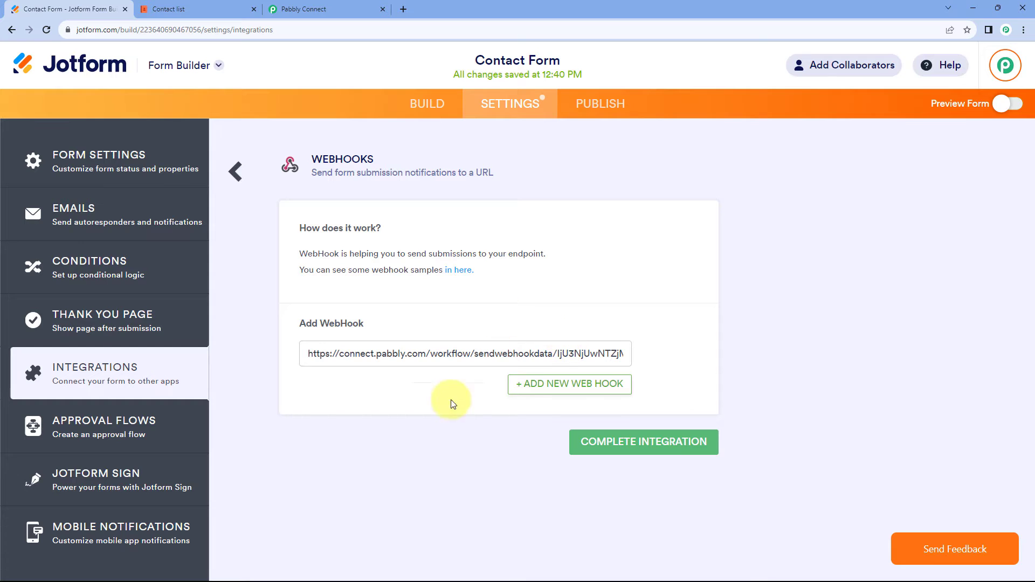
click(637, 445)
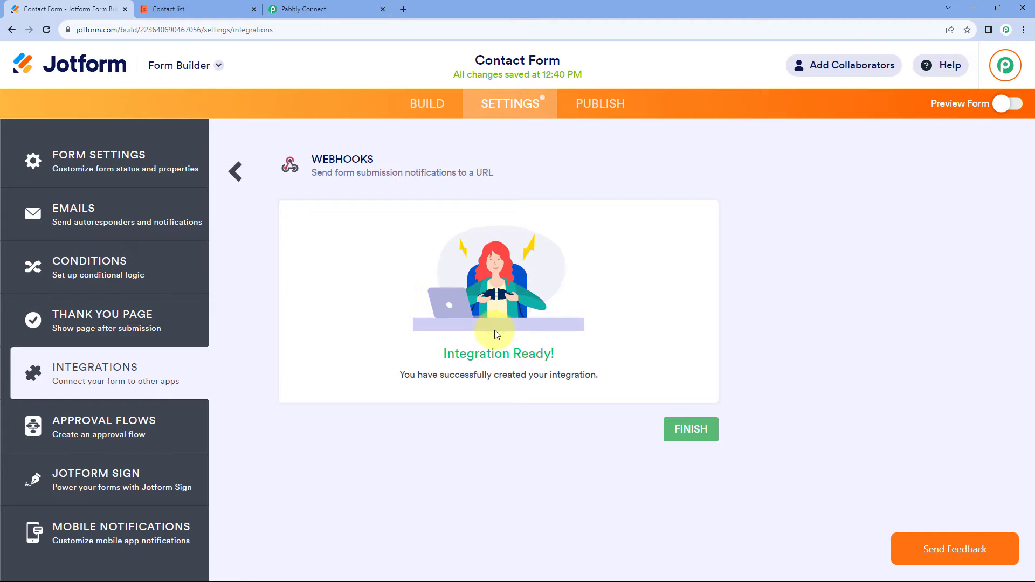
click(446, 106)
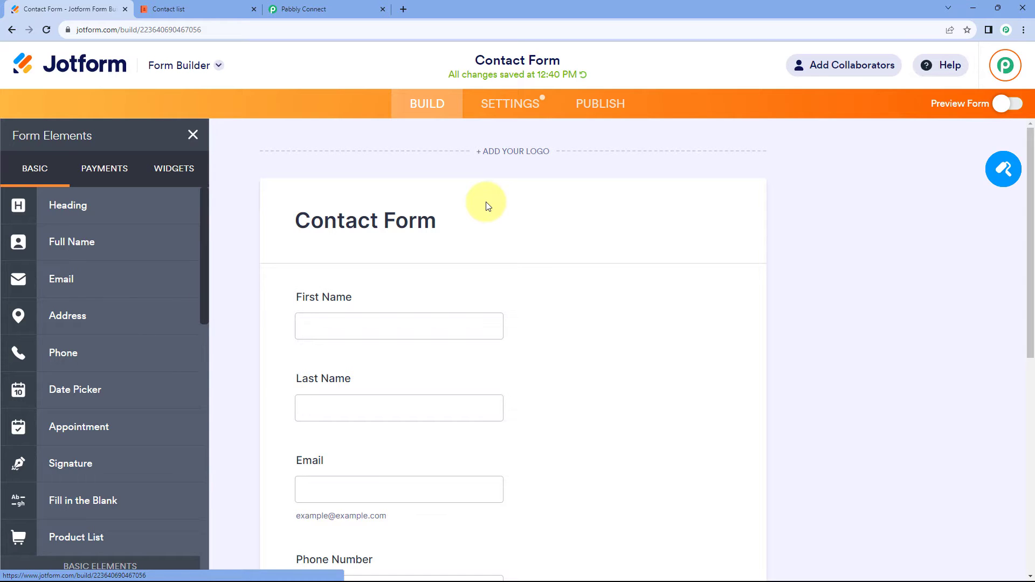
Check the webhook trigger's capture status in Pabbly Connect and review the Contact Form's fields in Jotform.
click(315, 9)
scroll(216, 237, down, 1)
scroll(215, 237, down, 1)
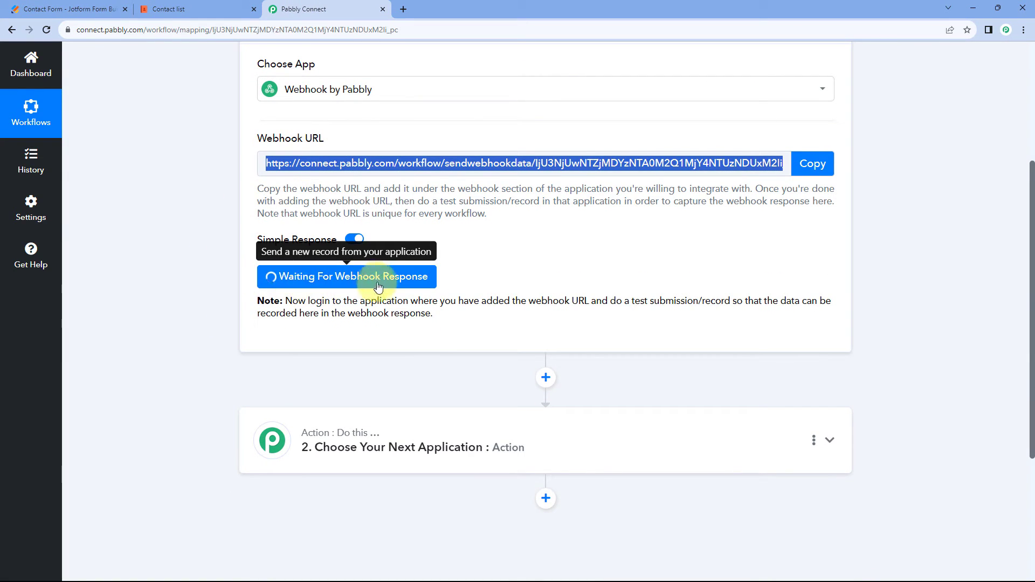
click(474, 278)
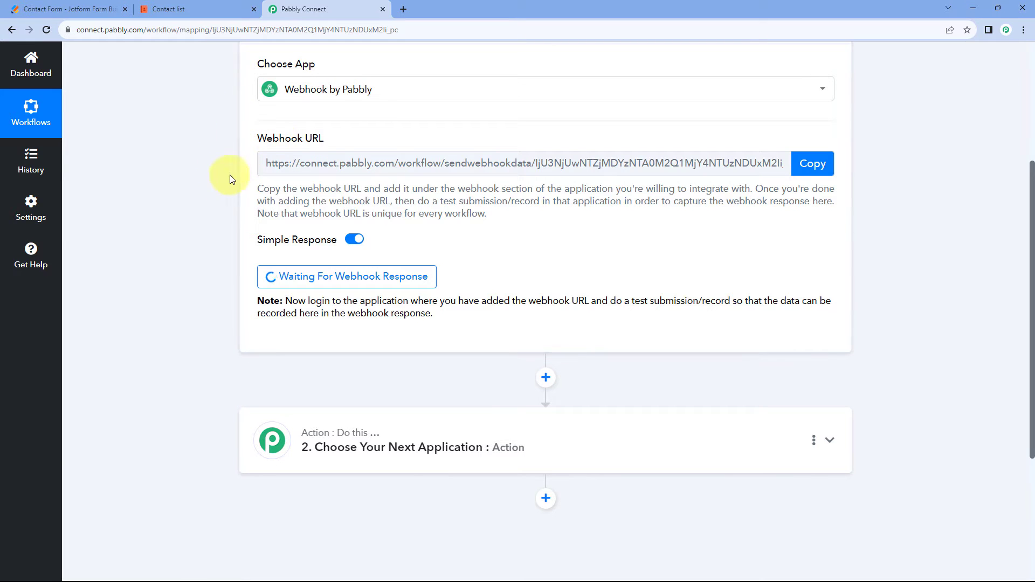
click(49, 5)
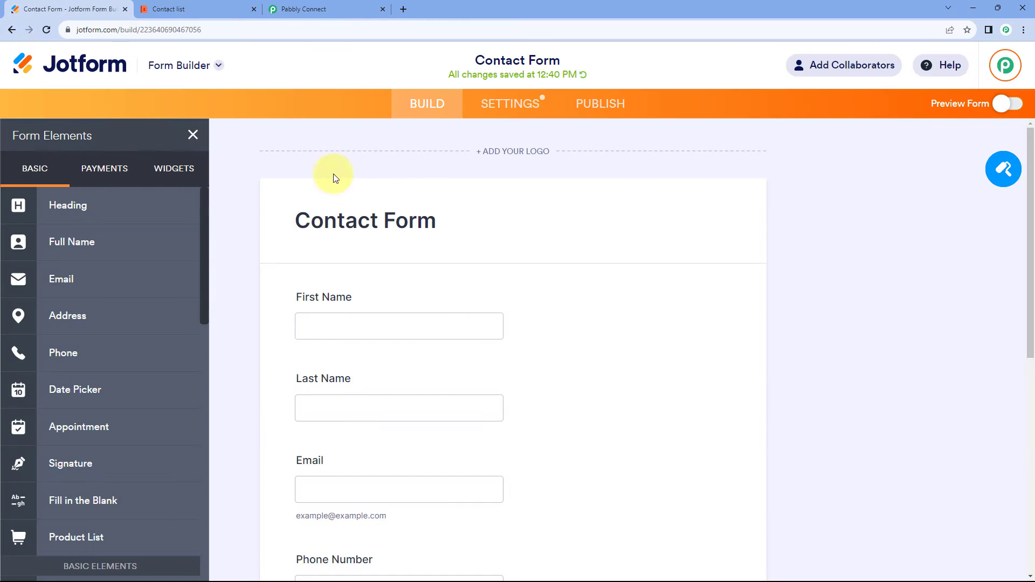
scroll(372, 194, down, 3)
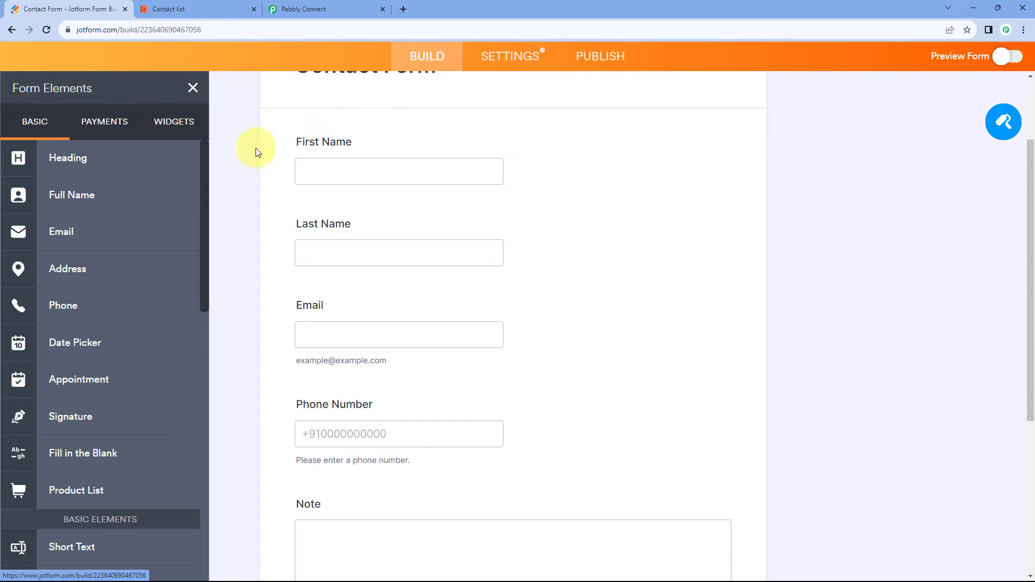
scroll(649, 162, up, 3)
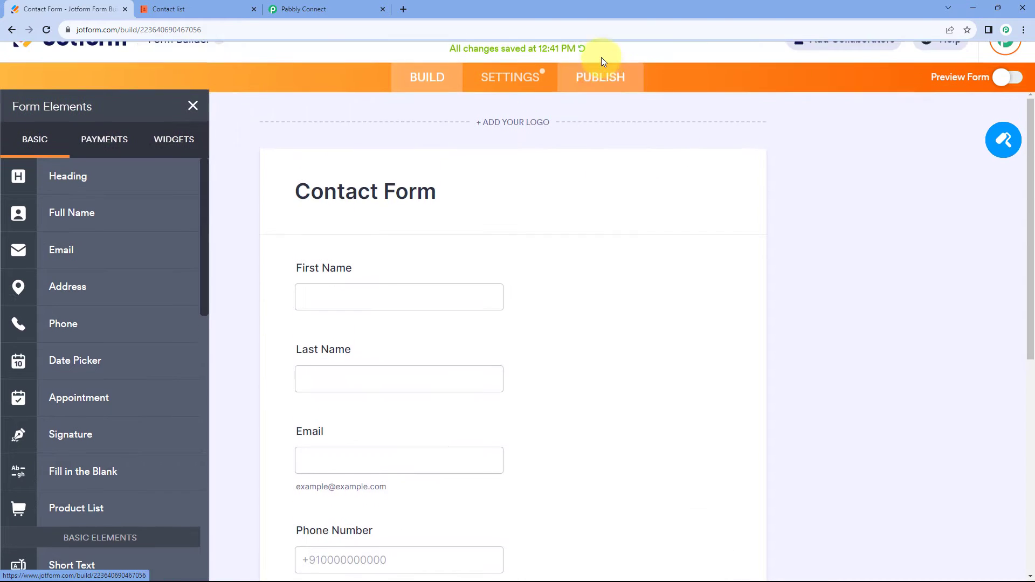
Copy the Contact Form's public share link from its publishing page and open the form in a new browser tab.
click(604, 102)
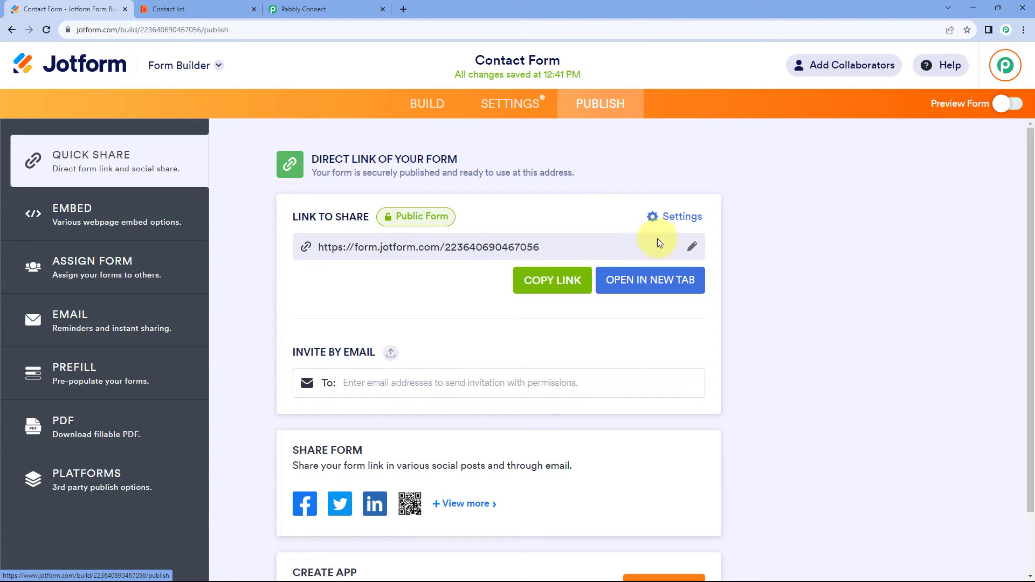
click(454, 246)
key(ctrl+c)
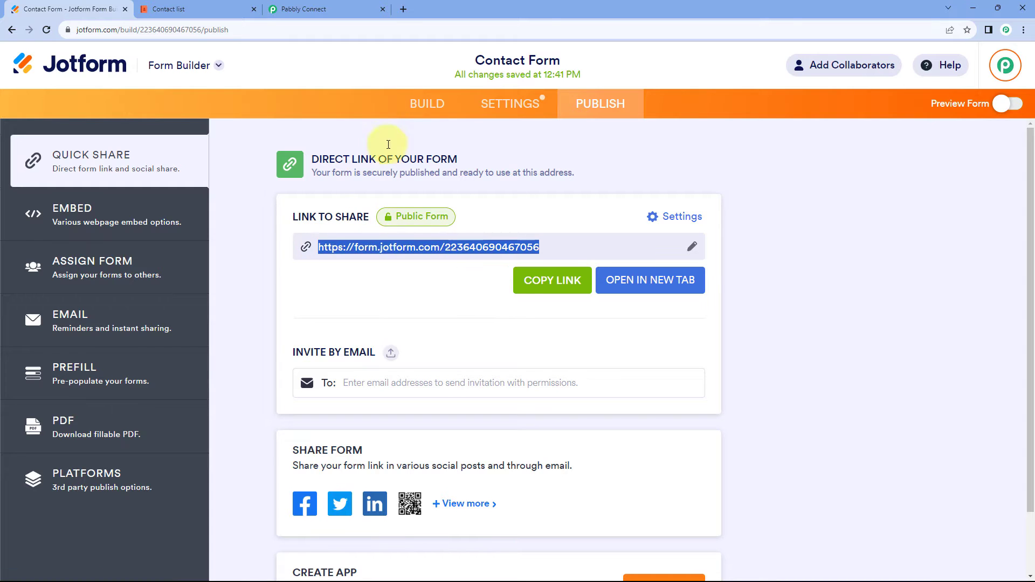
click(404, 7)
key(ctrl+v)
key(Return)
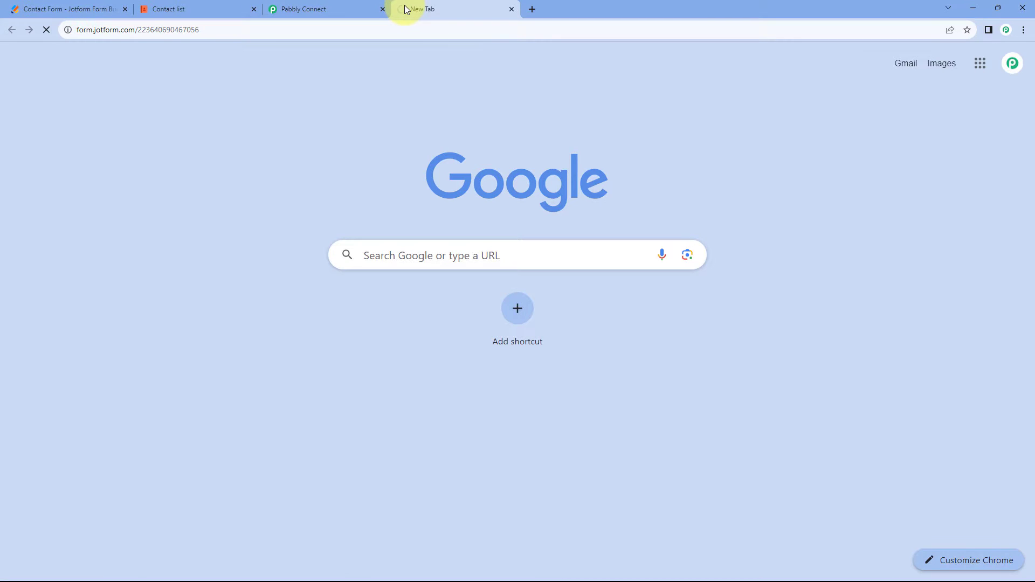
Fill in the contact form with a test contact's first name, last name, email and phone number.
scroll(174, 180, down, 2)
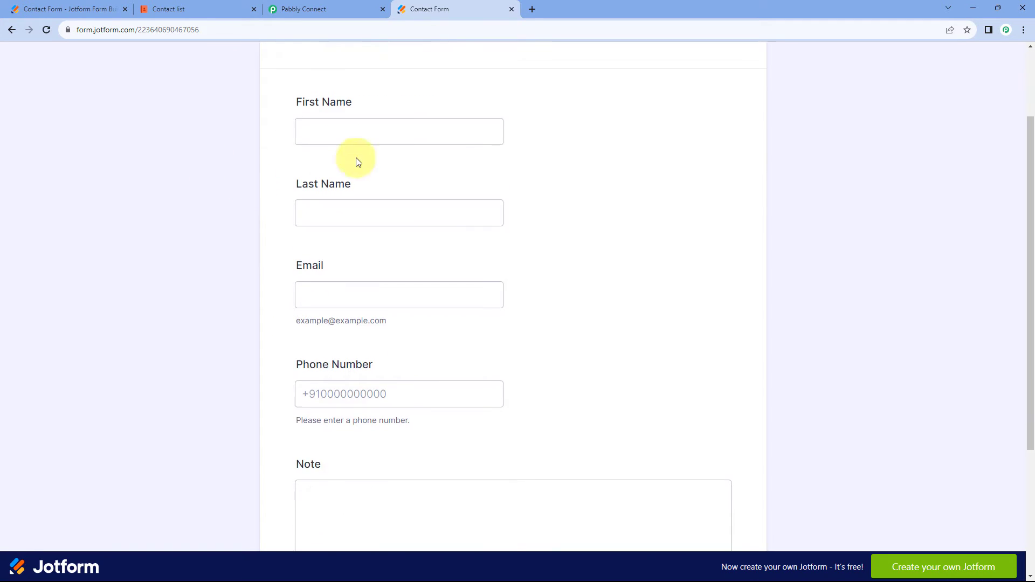
click(330, 134)
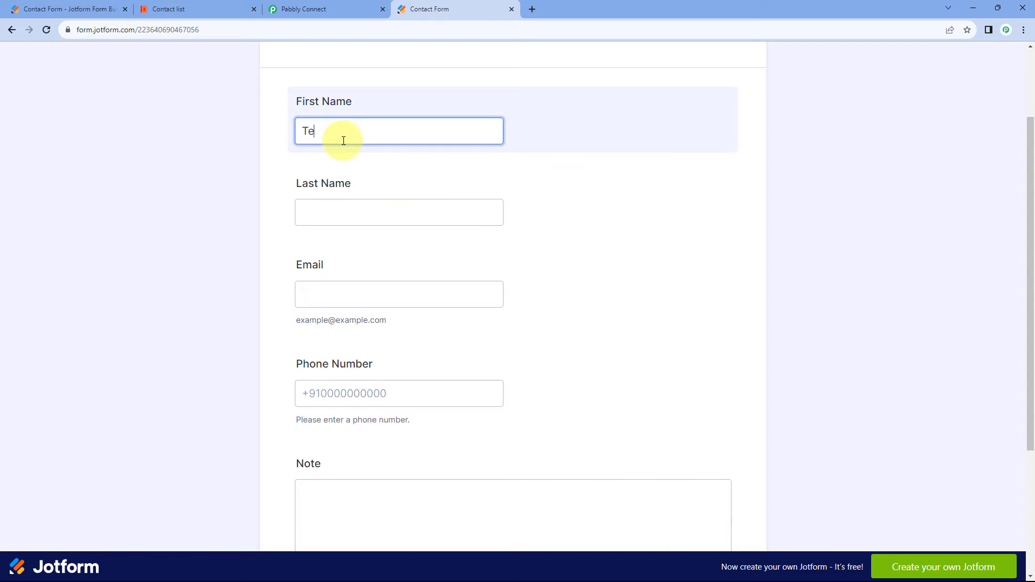
key(Tab)
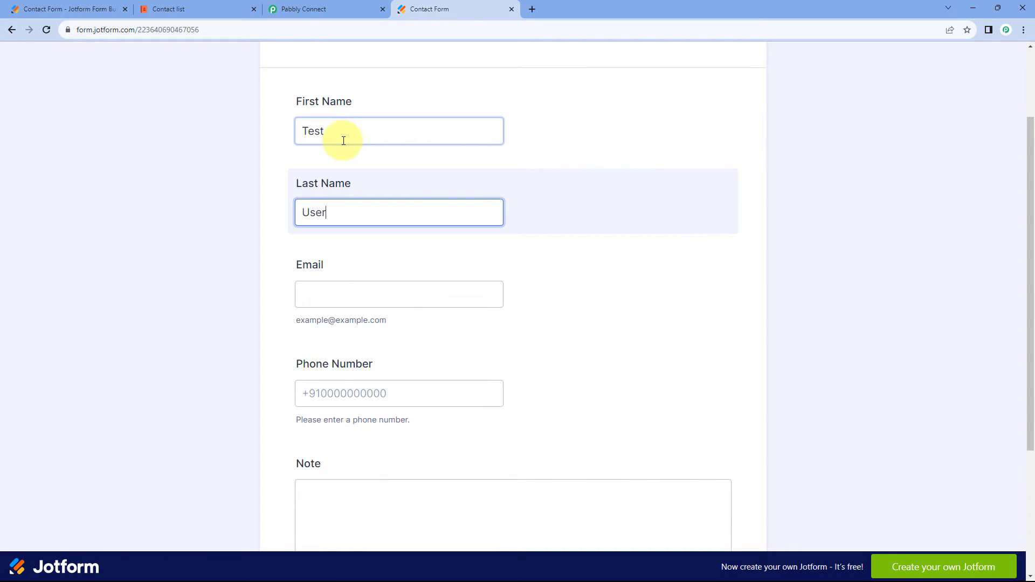
key(Tab)
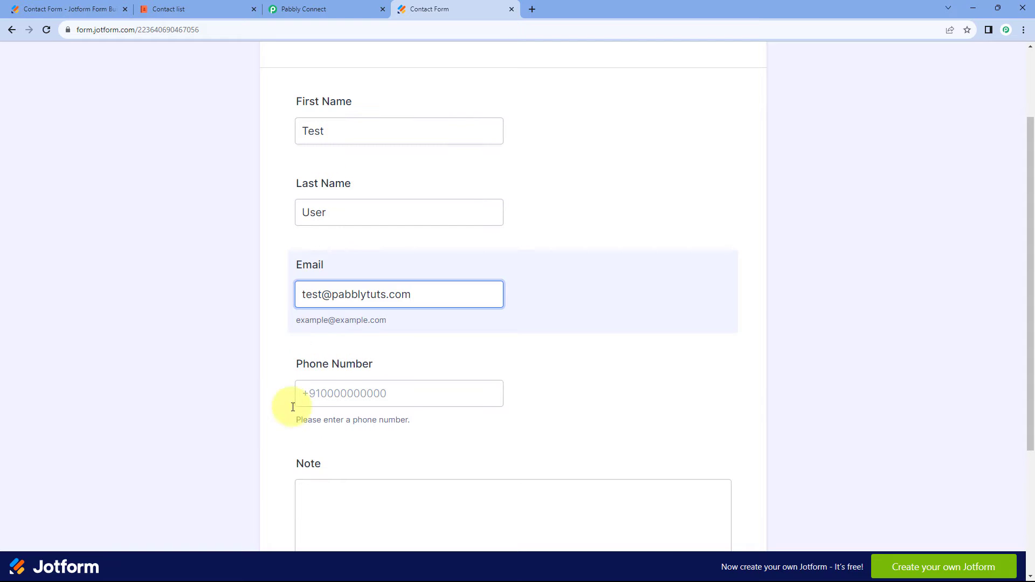
click(341, 387)
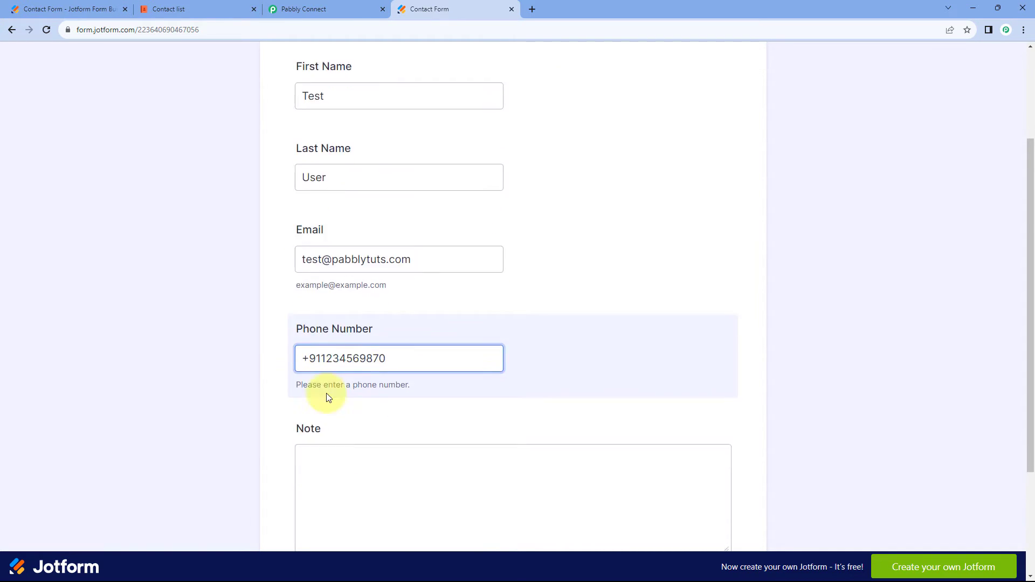
Enter the note "We are testing." and submit the contact form.
scroll(351, 399, down, 2)
click(362, 403)
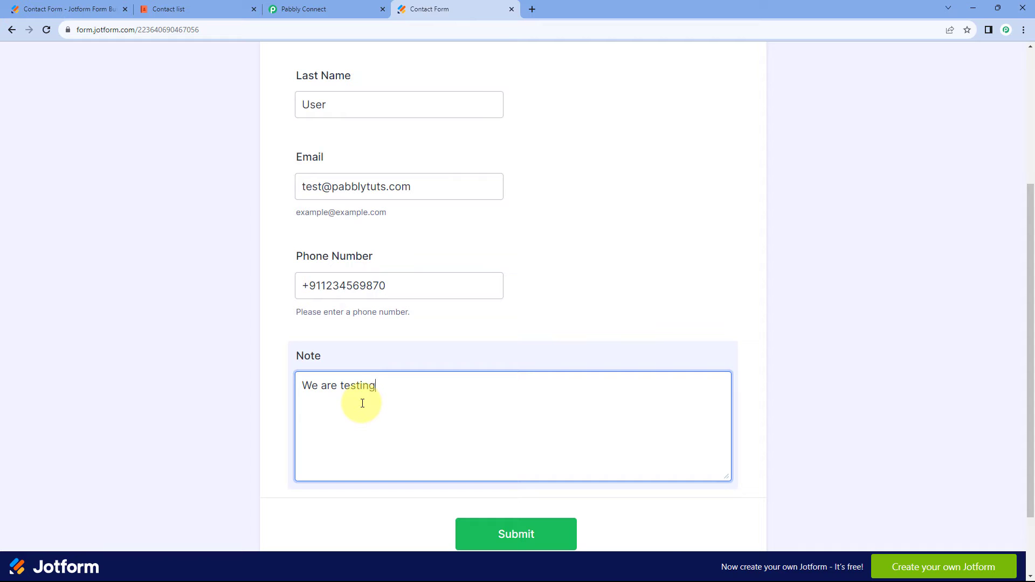
click(493, 529)
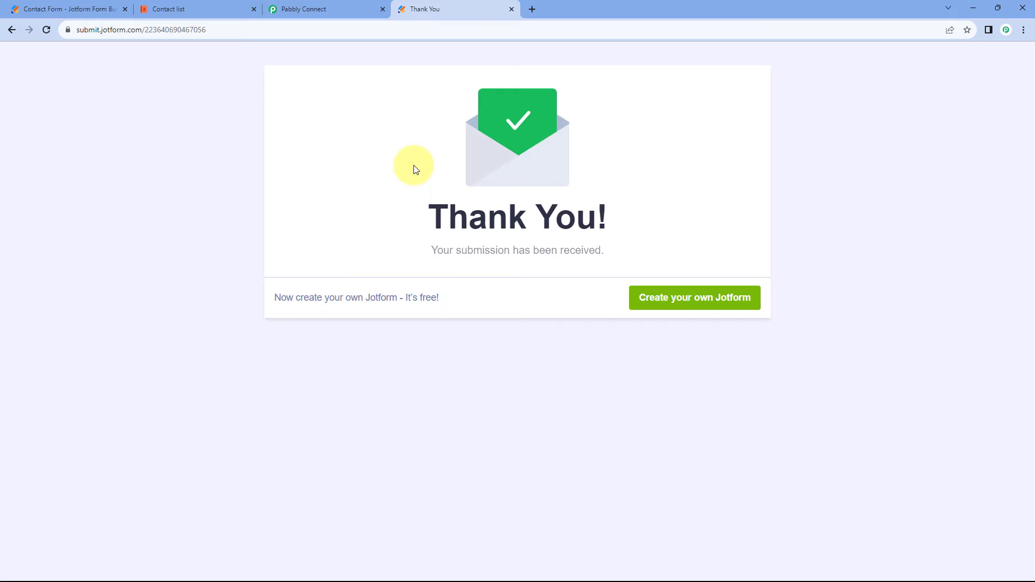
Examine the response captured by the webhook trigger in Pabbly Connect, down to the submitted form fields.
click(353, 6)
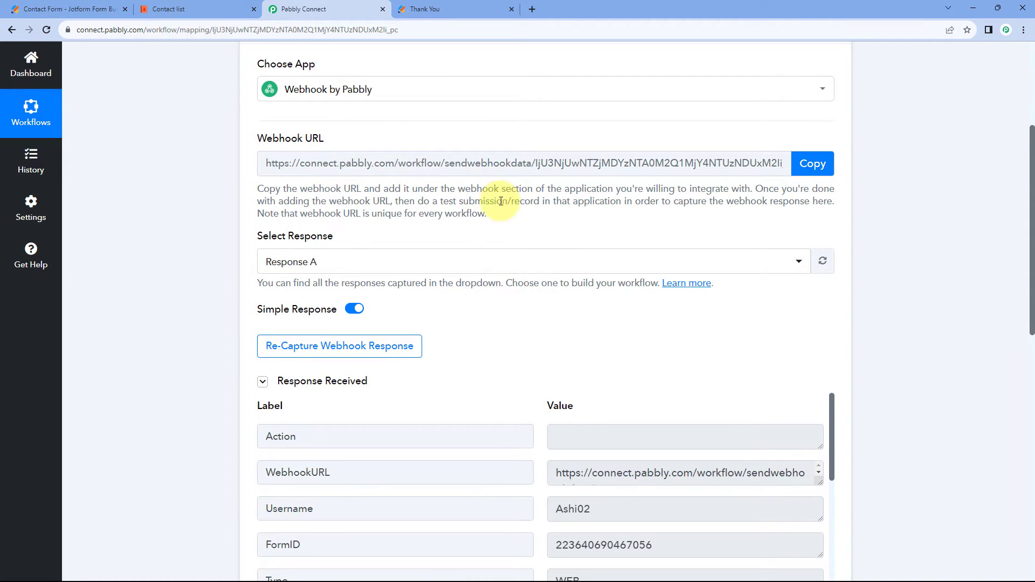
scroll(503, 299, down, 3)
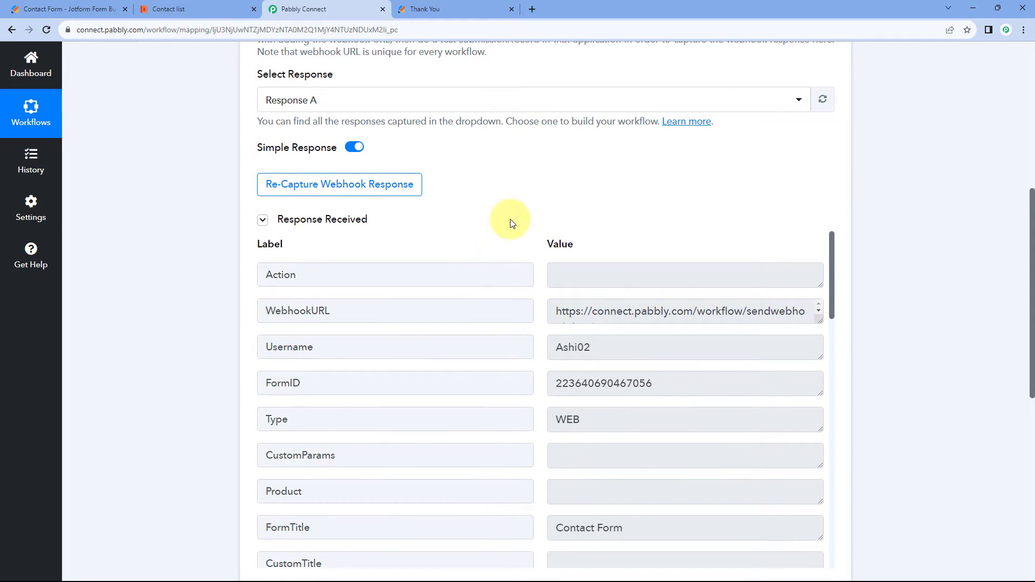
scroll(509, 220, down, 1)
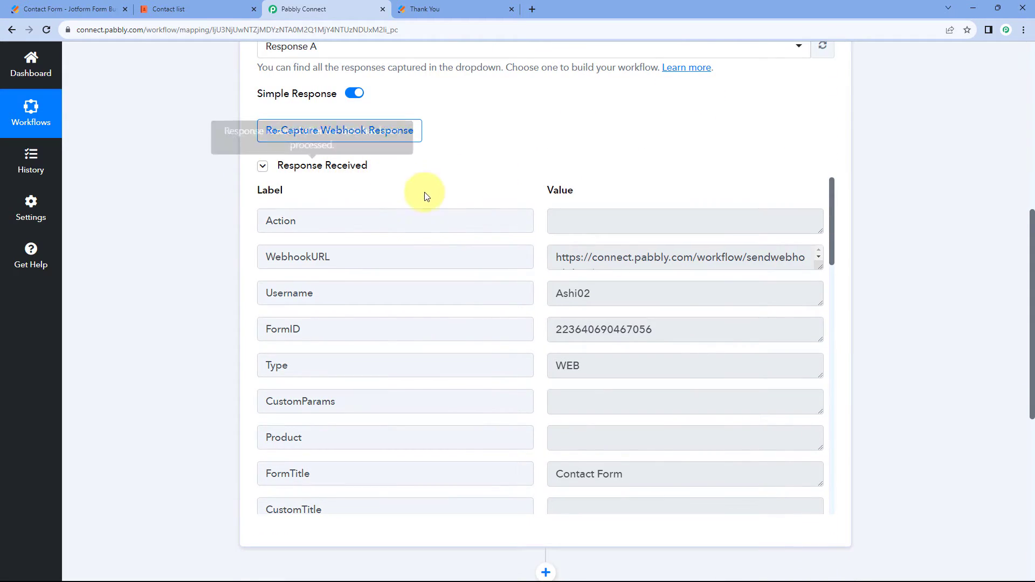
scroll(518, 175, down, 1)
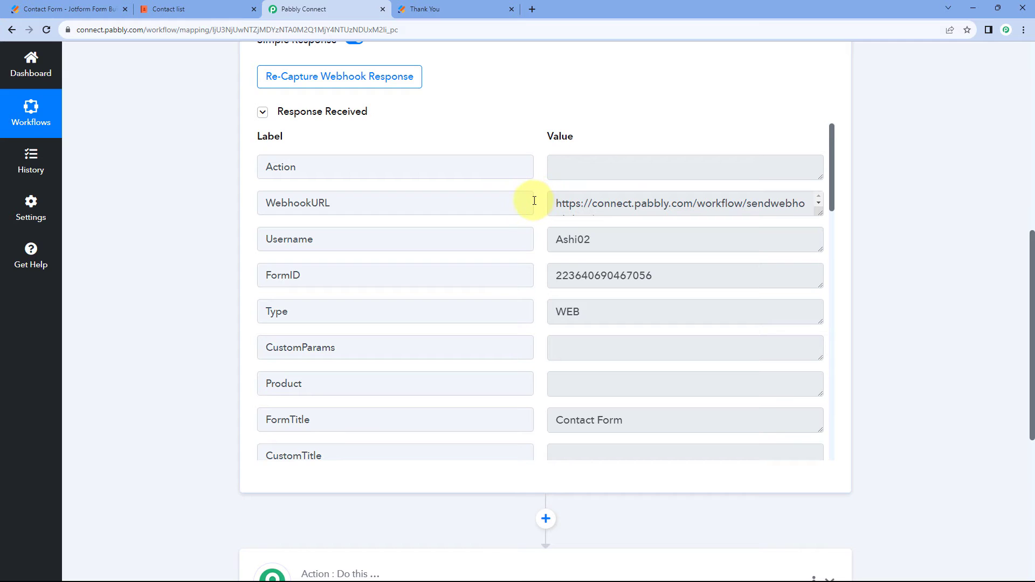
scroll(539, 203, down, 5)
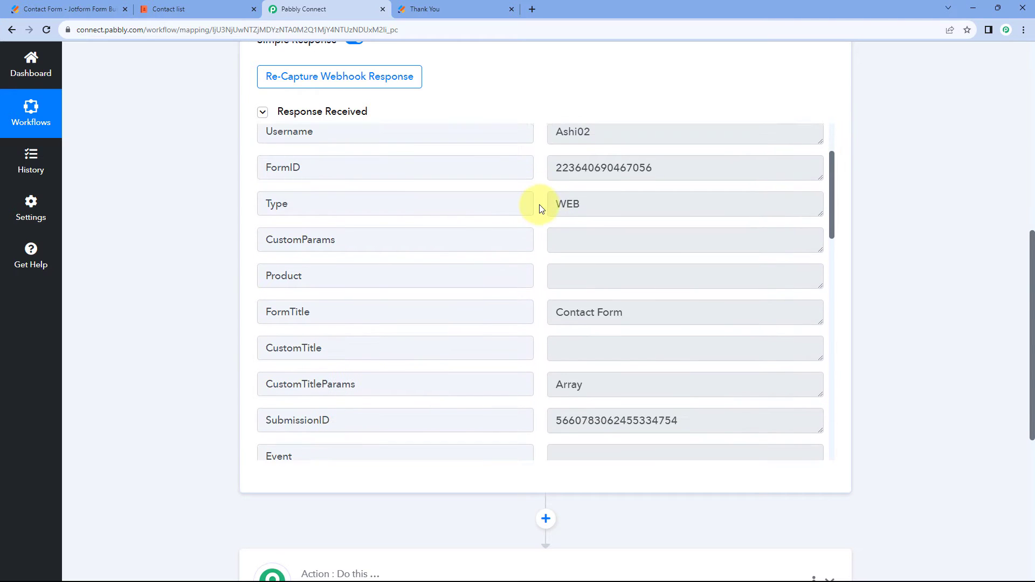
scroll(541, 210, down, 1)
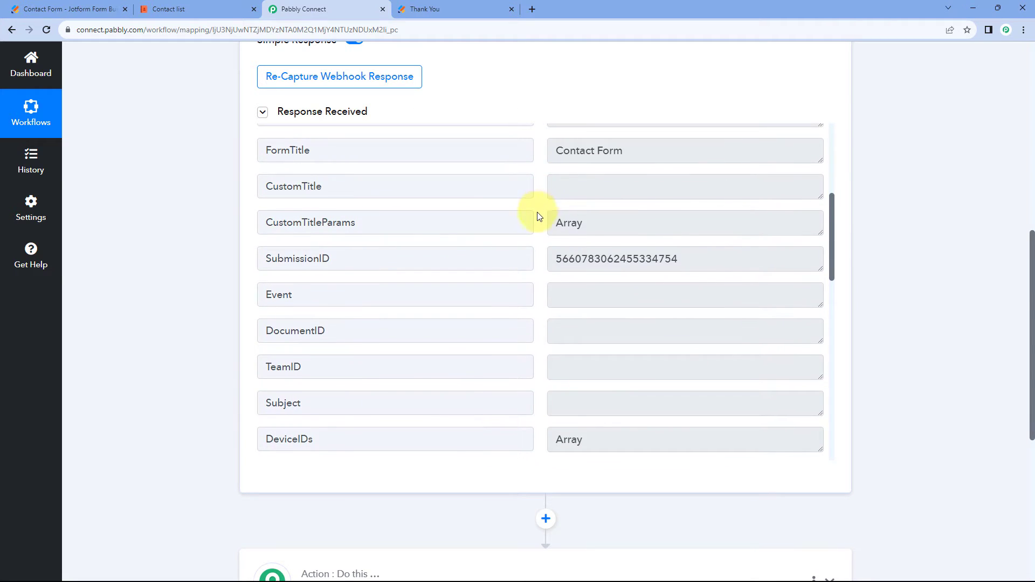
scroll(537, 216, down, 8)
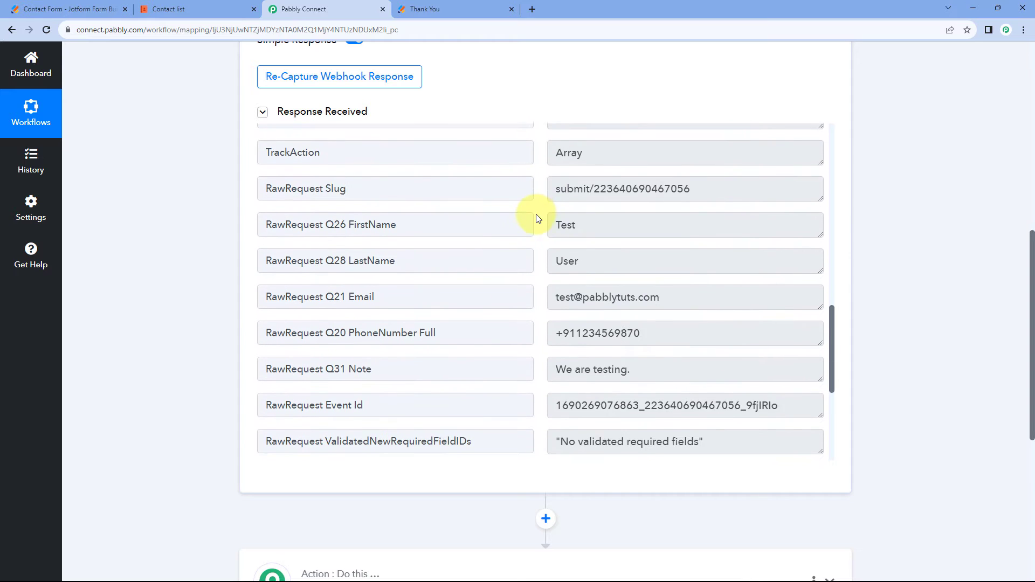
scroll(534, 217, down, 1)
Verify the captured first name, last name, email, phone number and note values against the test submission.
click(586, 172)
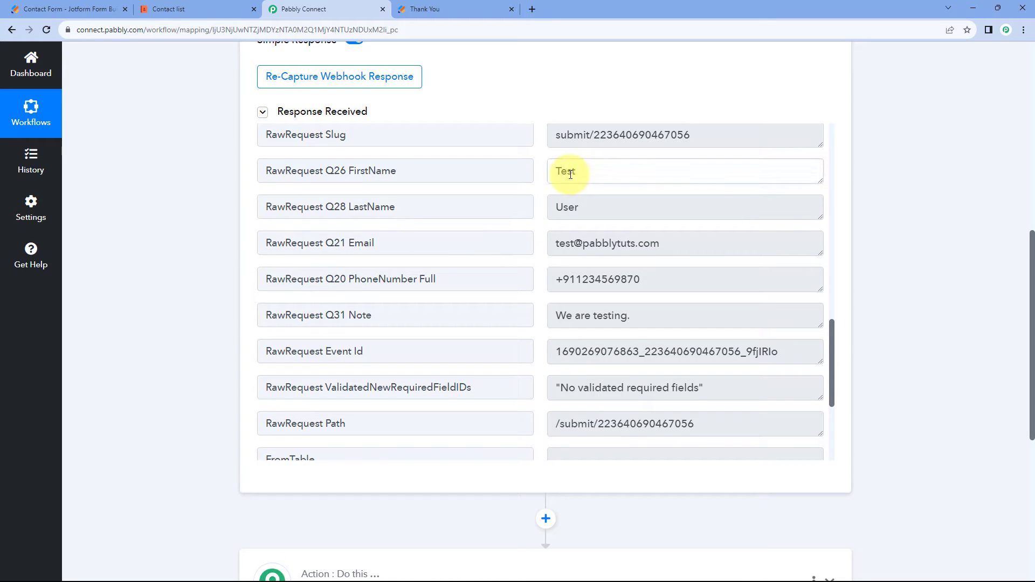
double_click(564, 172)
drag(597, 211, 536, 205)
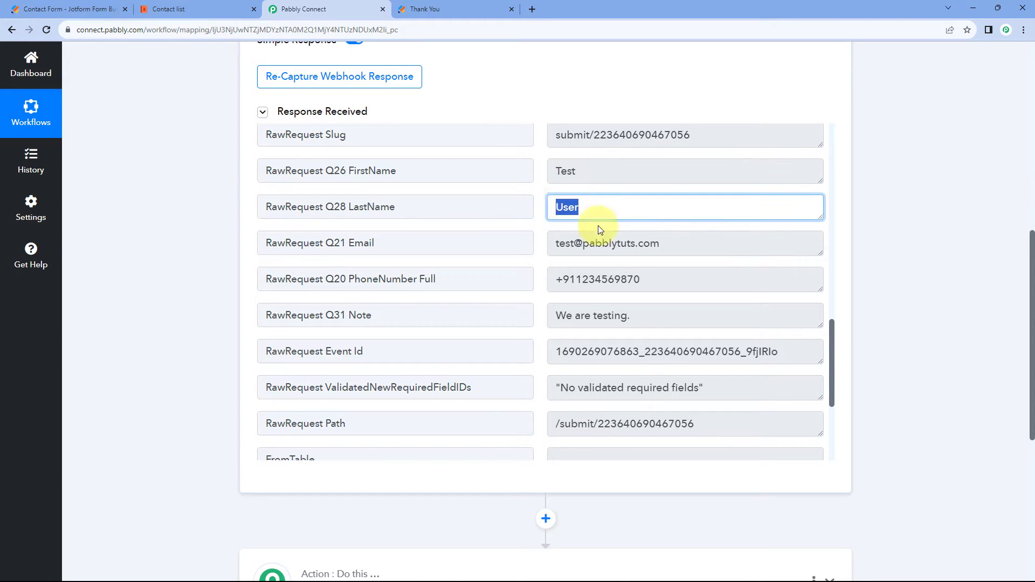
drag(660, 240, 545, 249)
drag(647, 278, 538, 279)
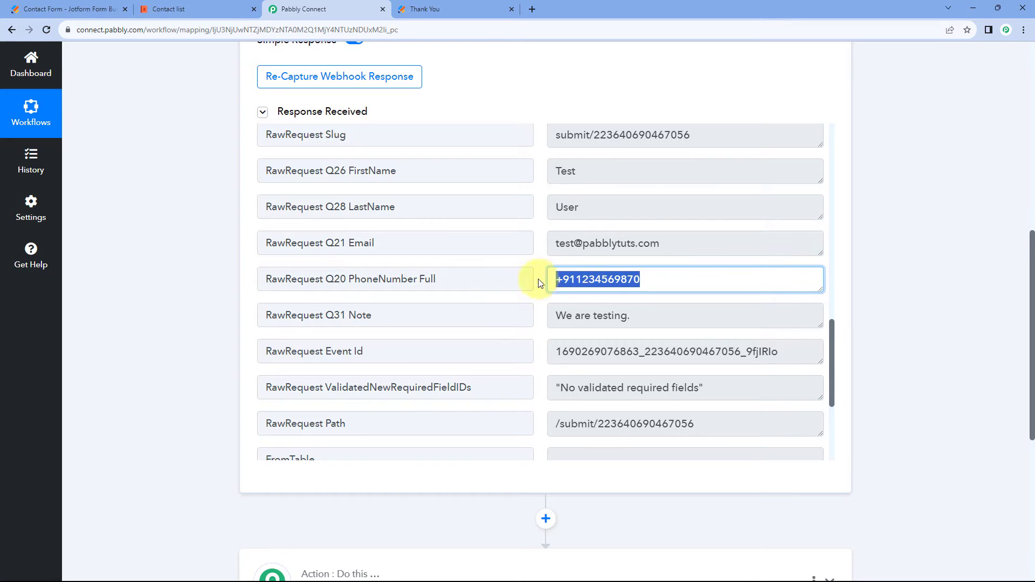
drag(649, 317, 552, 314)
click(543, 203)
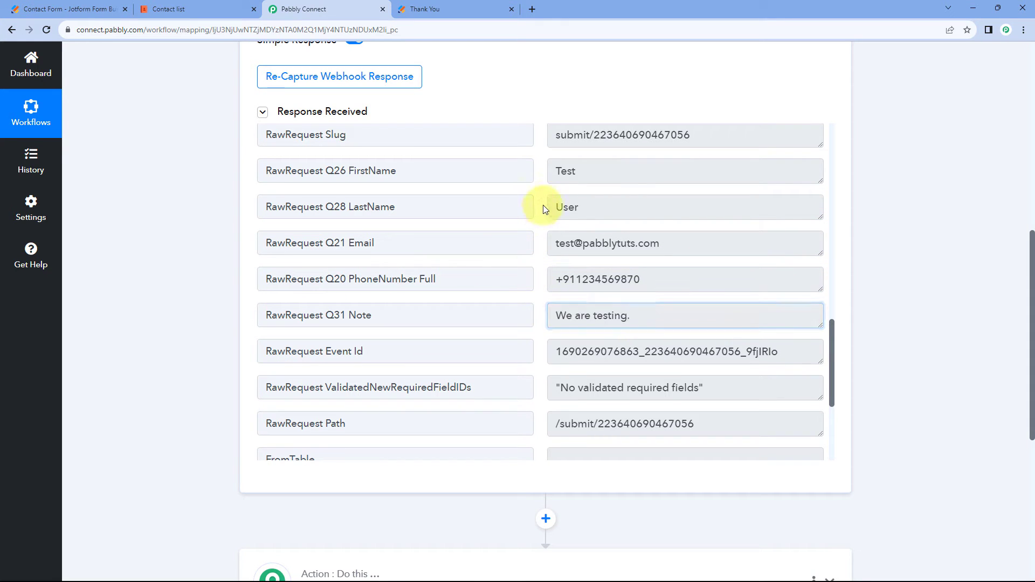
Revisit the form's submission page in Jotform and review the captured webhook response again in Pabbly Connect.
click(464, 8)
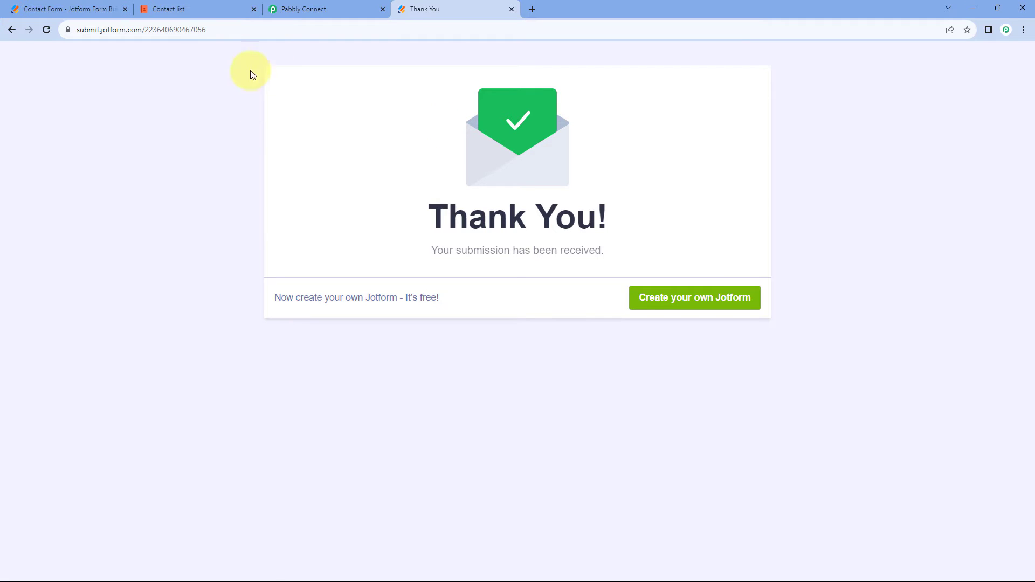
click(323, 9)
scroll(206, 167, up, 3)
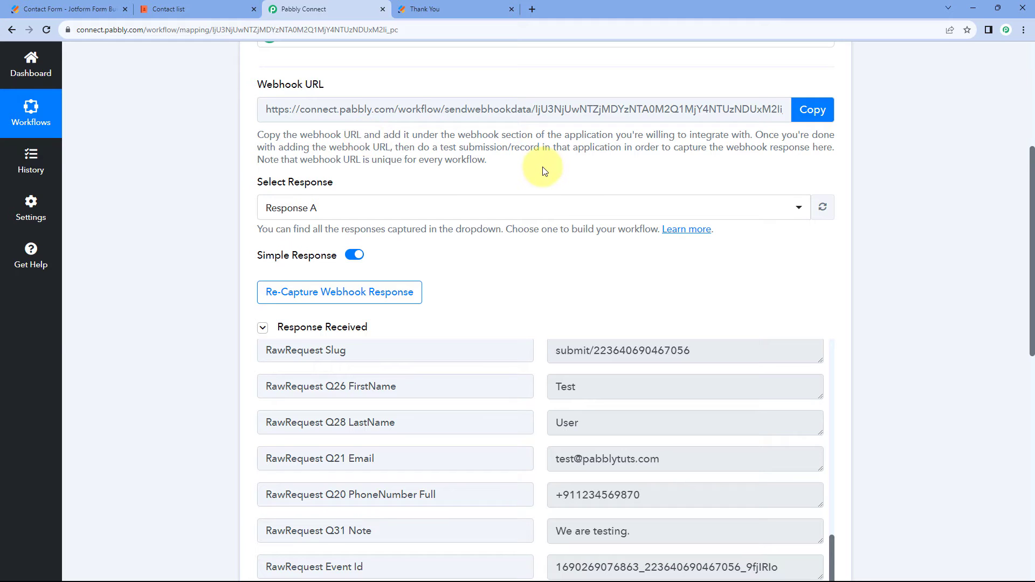
scroll(542, 167, down, 4)
scroll(542, 227, up, 1)
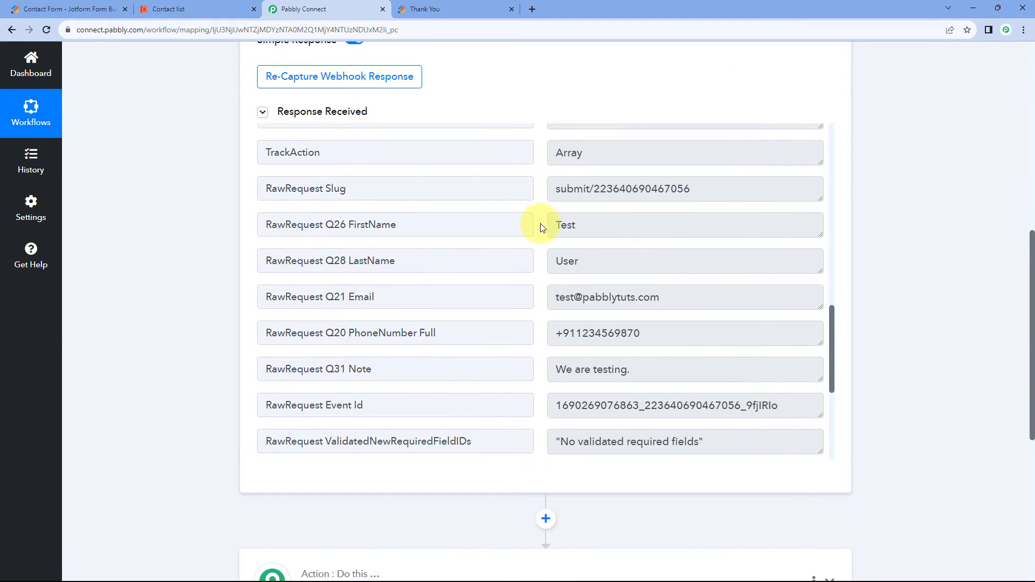
scroll(542, 226, down, 1)
scroll(461, 115, up, 5)
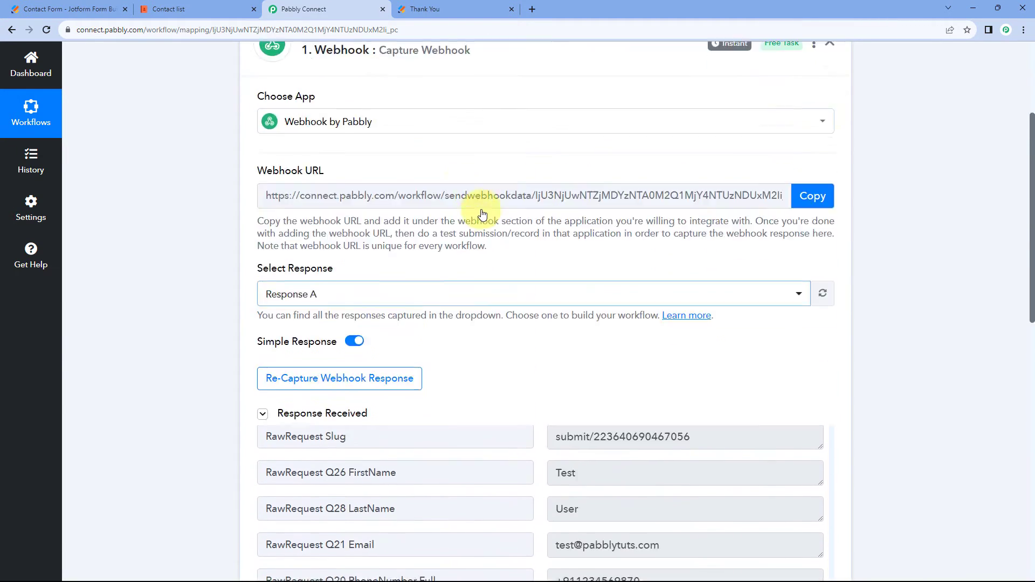
Review the captured webhook response fields and compare them with the columns of the My contacts table in Coda.
scroll(481, 215, up, 1)
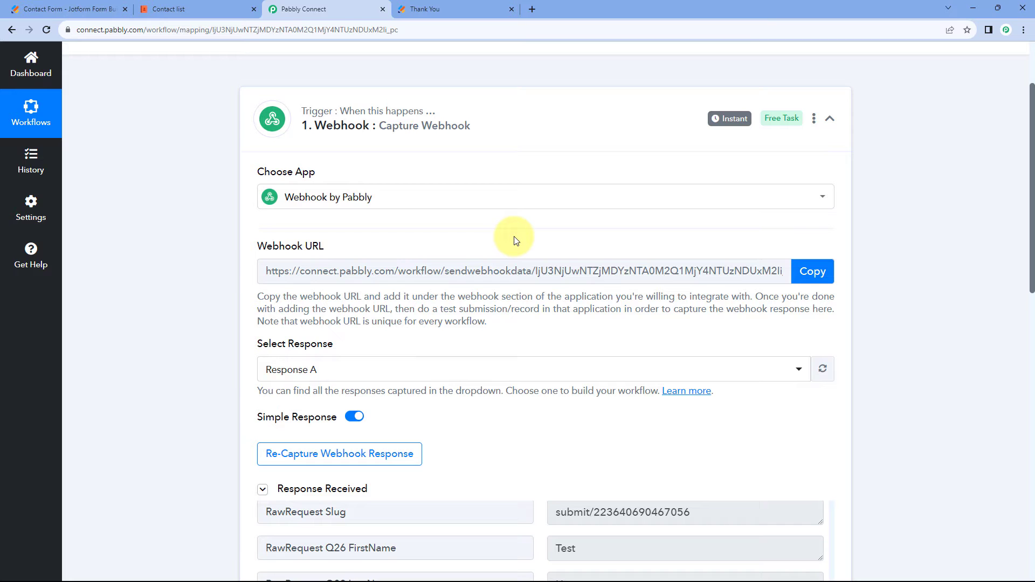
scroll(514, 239, down, 4)
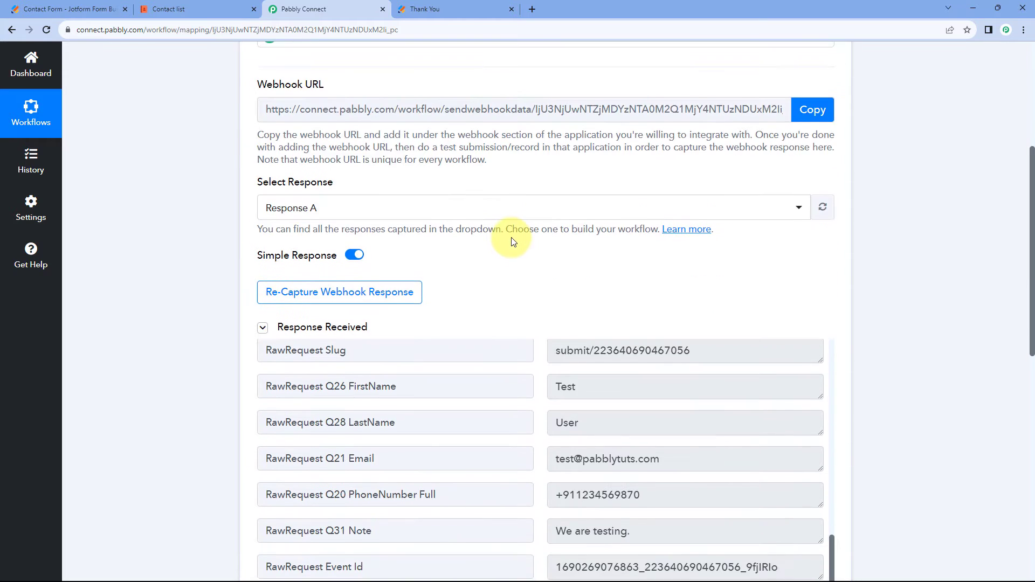
scroll(518, 213, up, 1)
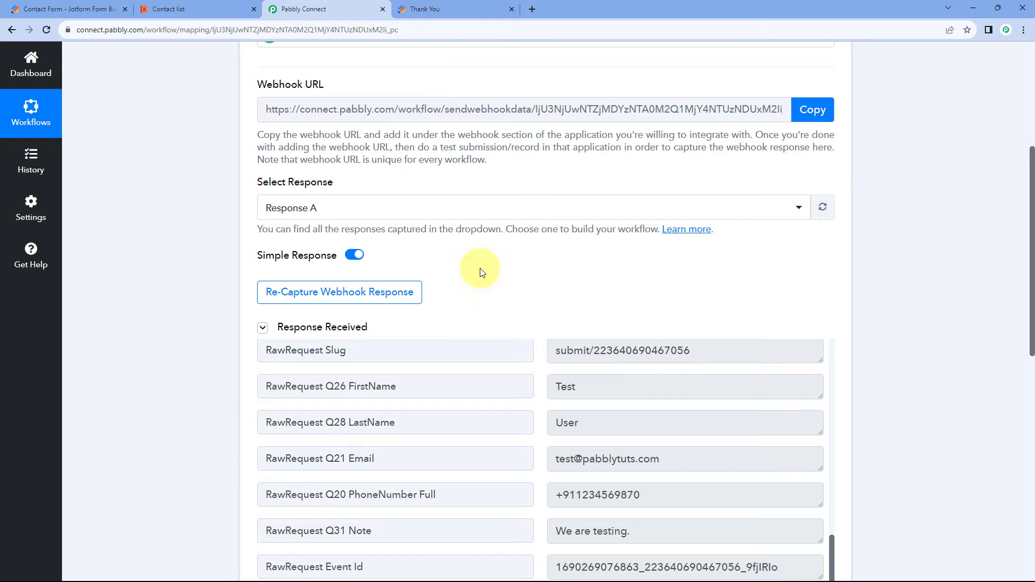
scroll(507, 273, down, 3)
scroll(529, 249, down, 1)
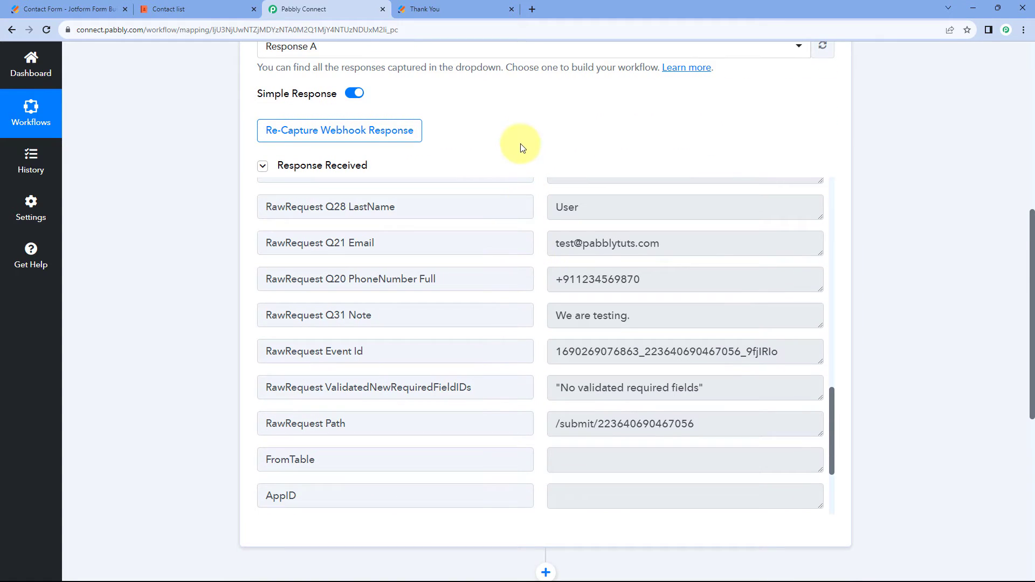
scroll(536, 263, up, 1)
scroll(536, 264, up, 2)
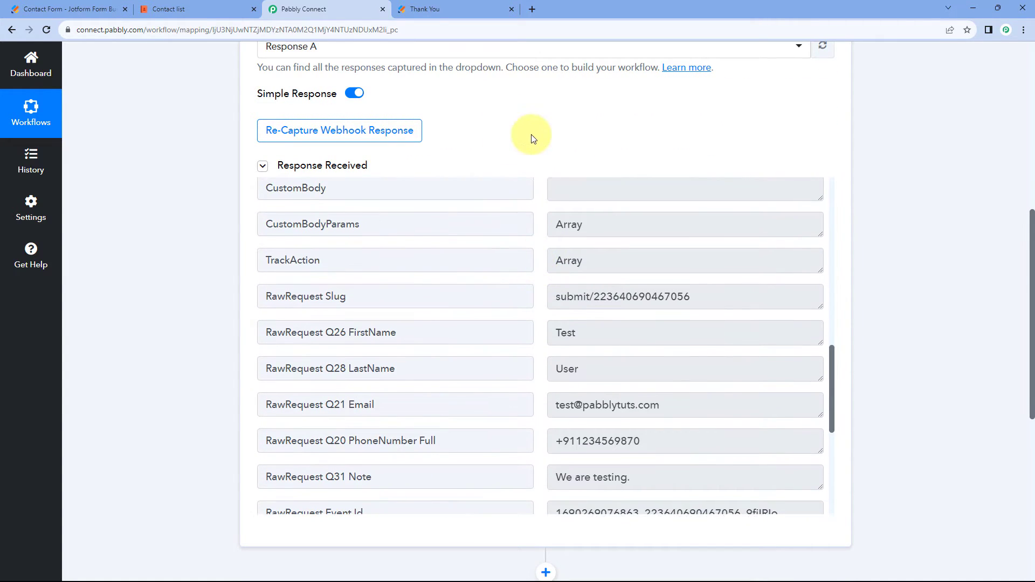
scroll(532, 138, down, 4)
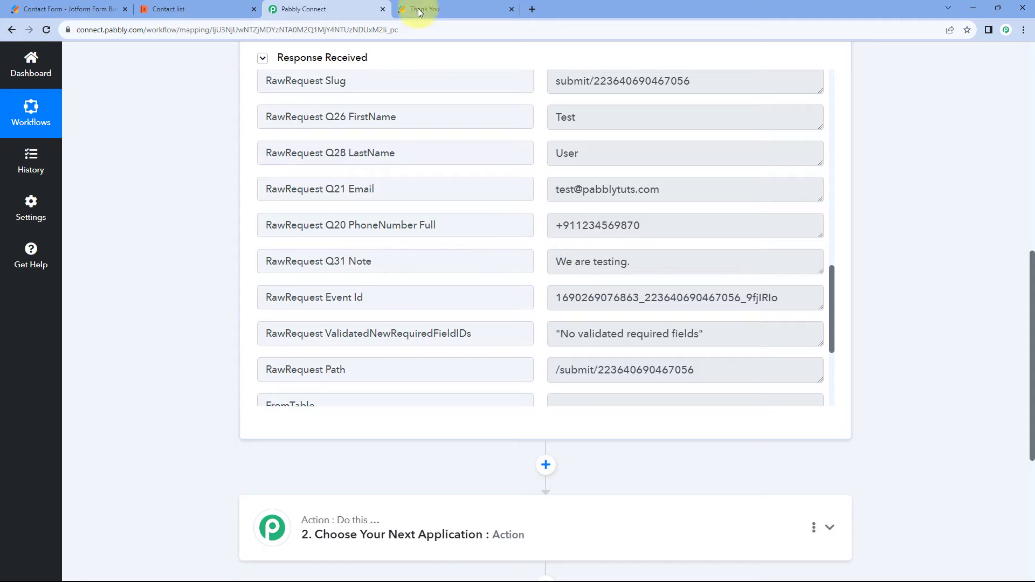
click(214, 8)
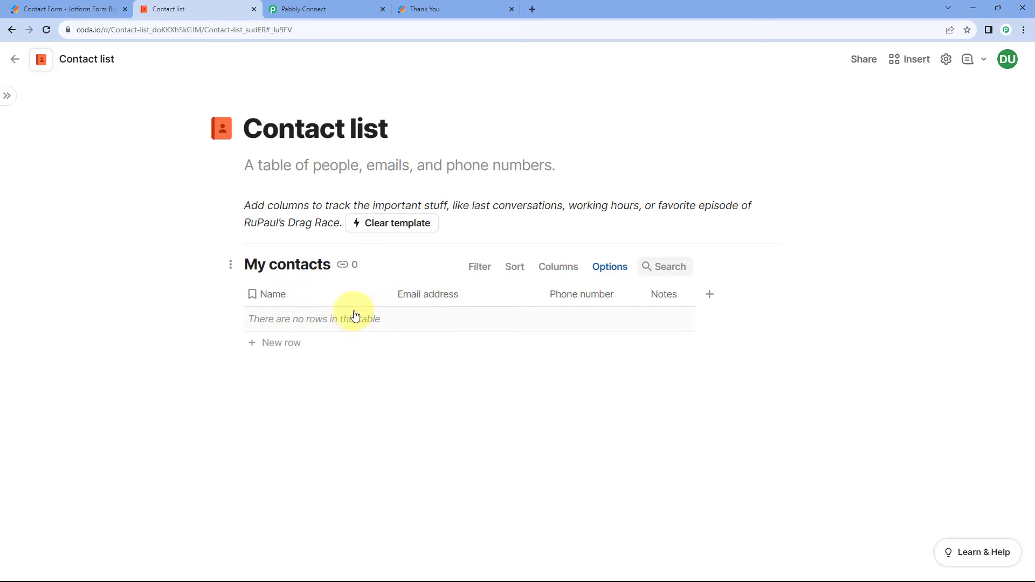
click(323, 8)
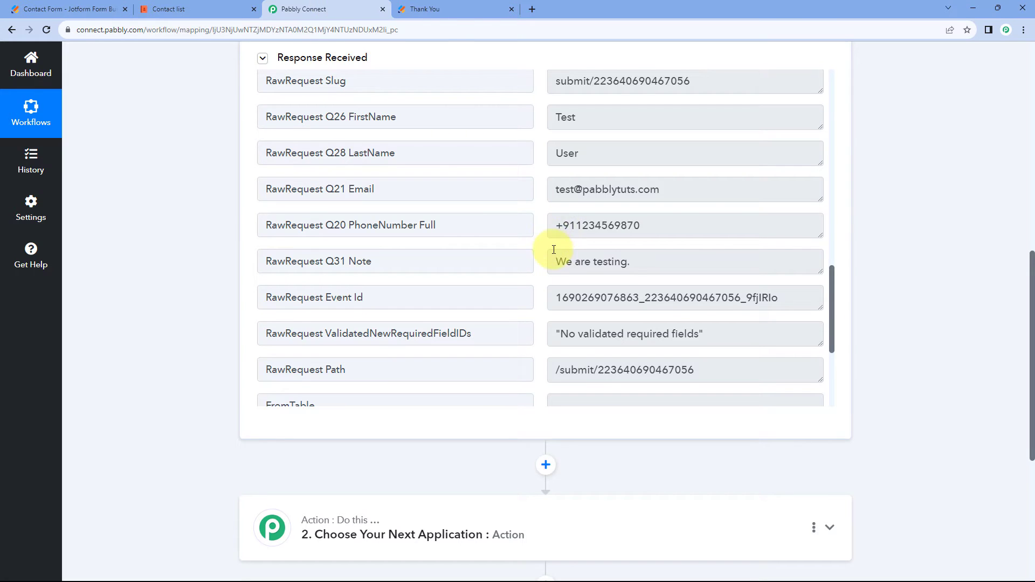
click(243, 8)
click(323, 8)
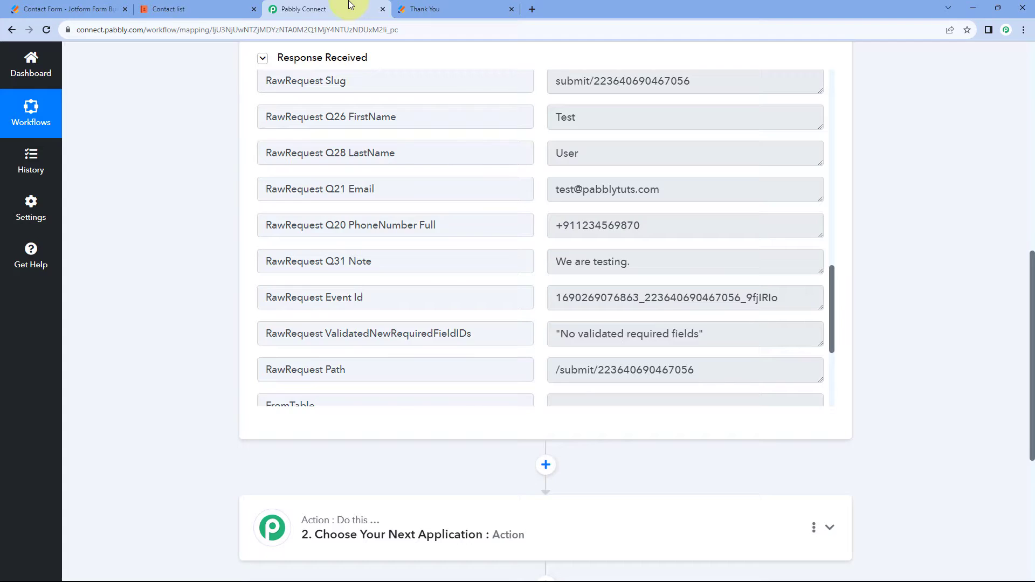
Choose Coda as the application for the workflow's second step in Pabbly Connect.
scroll(179, 279, down, 6)
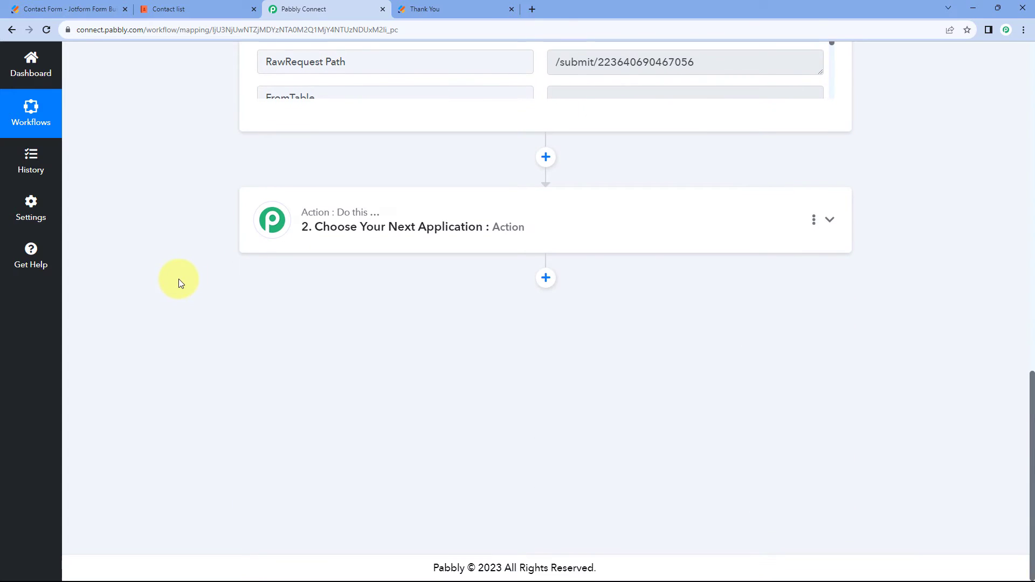
click(395, 218)
scroll(195, 255, down, 1)
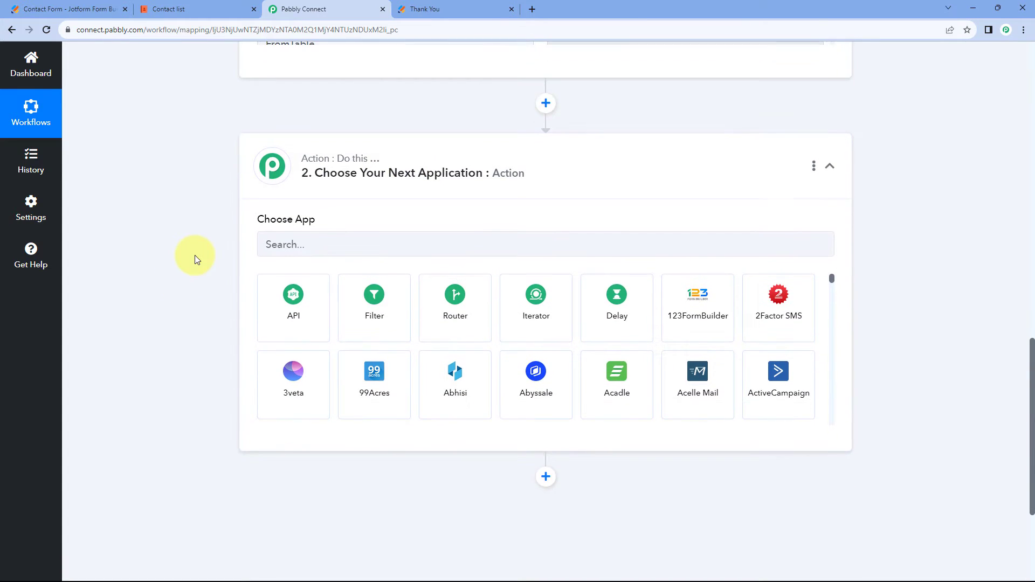
click(314, 245)
text(Coda)
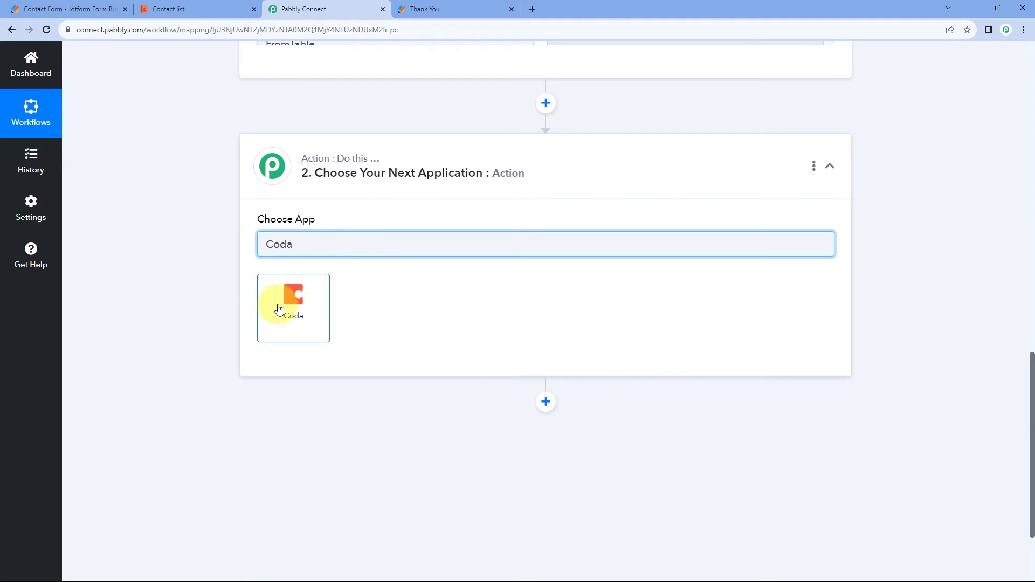
click(281, 309)
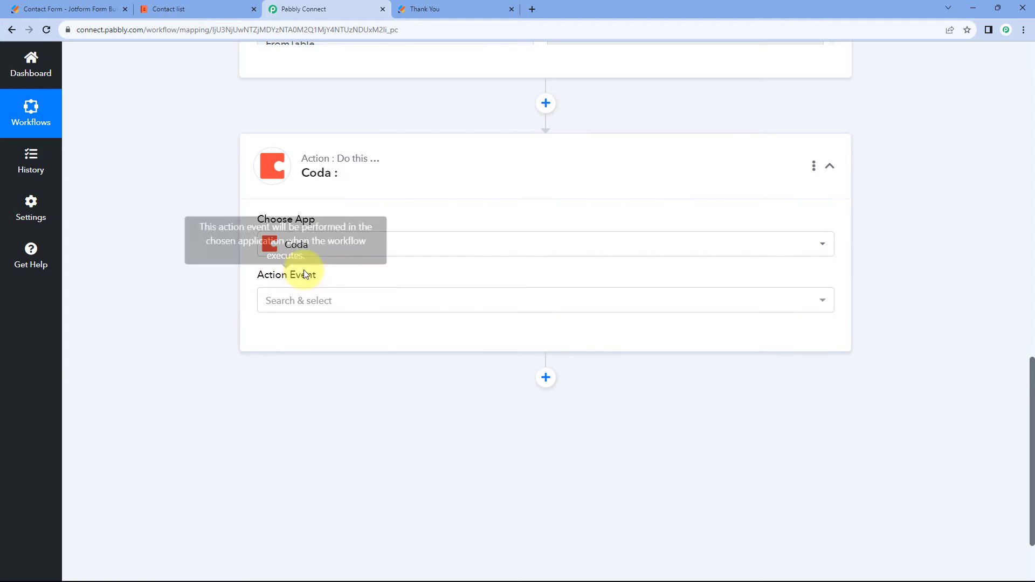
Set the Coda action event to Create Row and start adding a new Coda connection.
click(343, 305)
scroll(226, 277, down, 2)
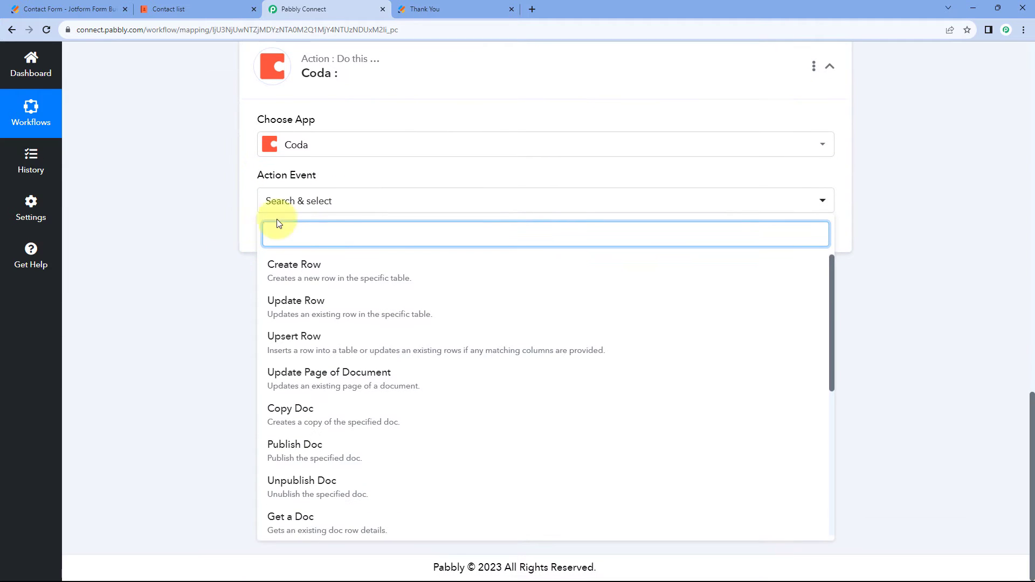
click(332, 275)
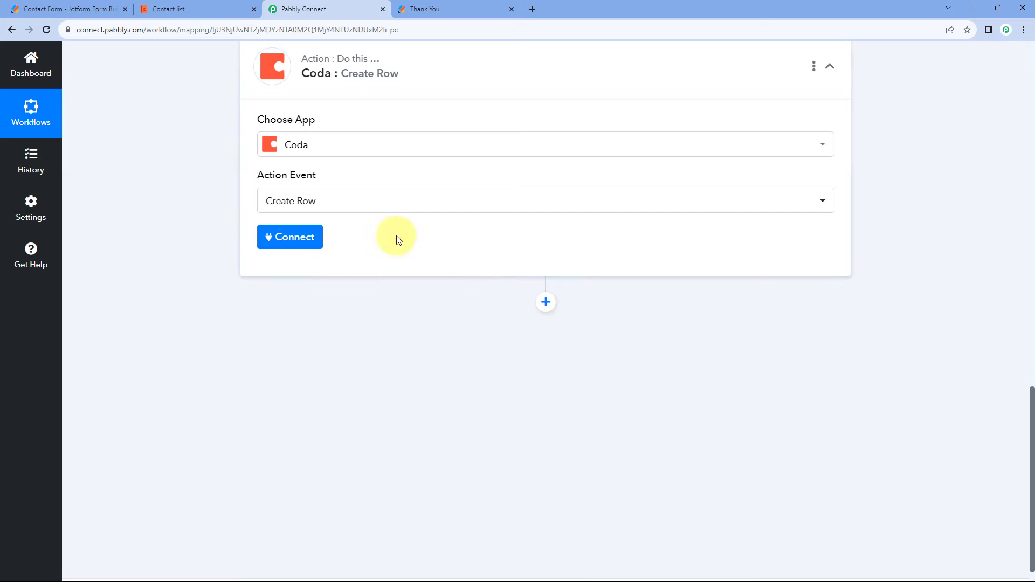
click(298, 242)
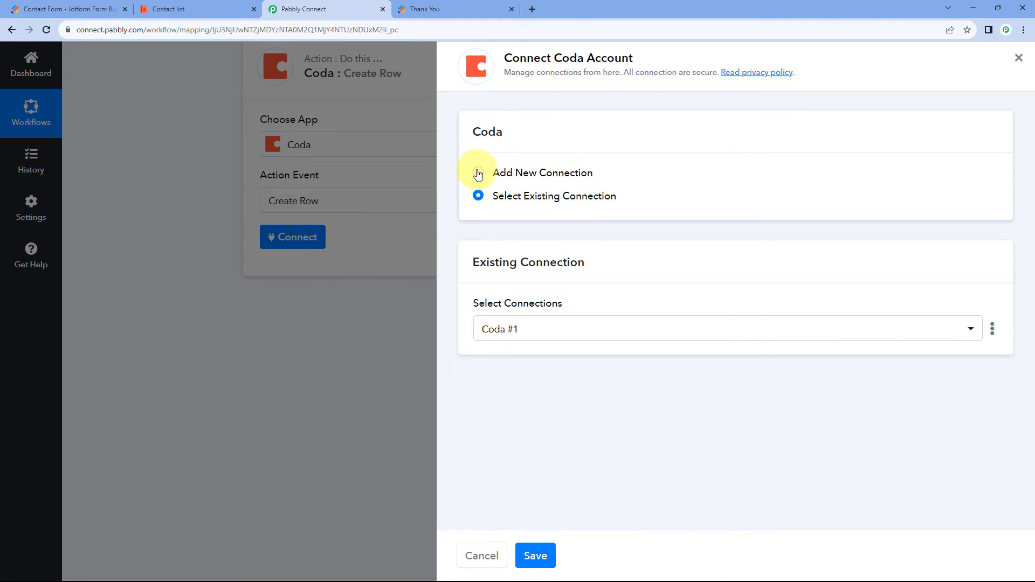
click(477, 171)
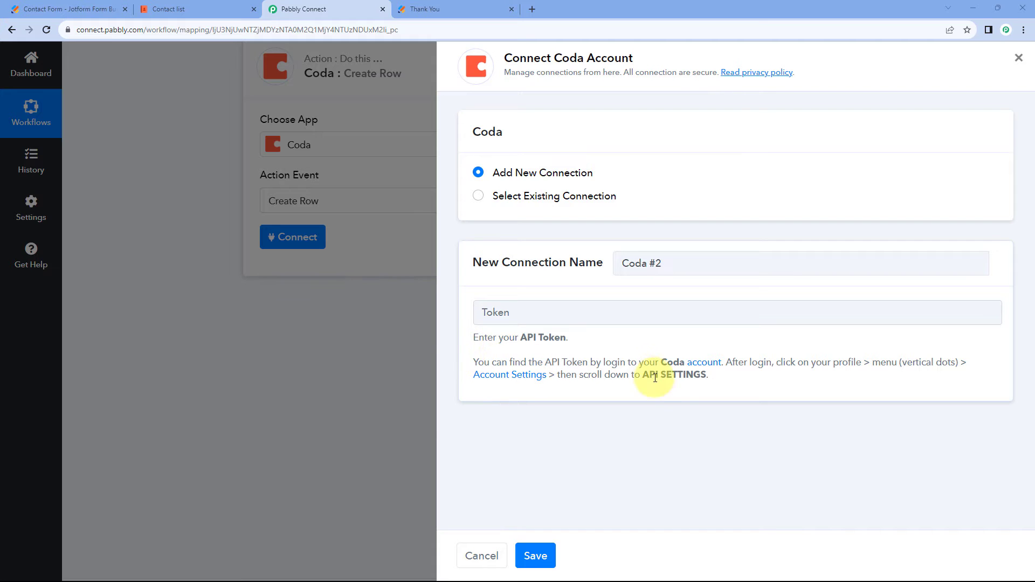
Switch to Coda and open the account settings at the API settings section.
click(178, 9)
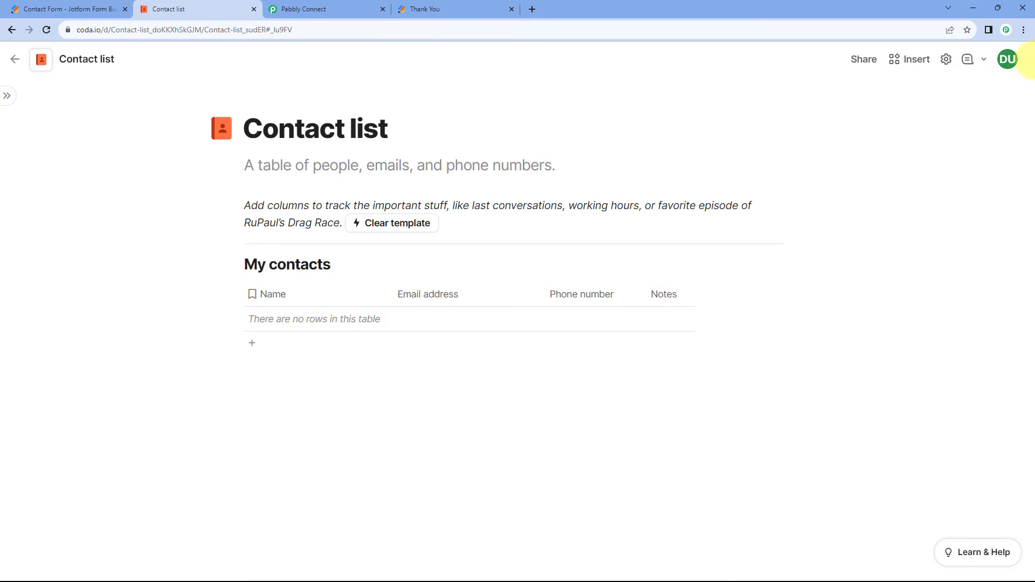
click(1009, 61)
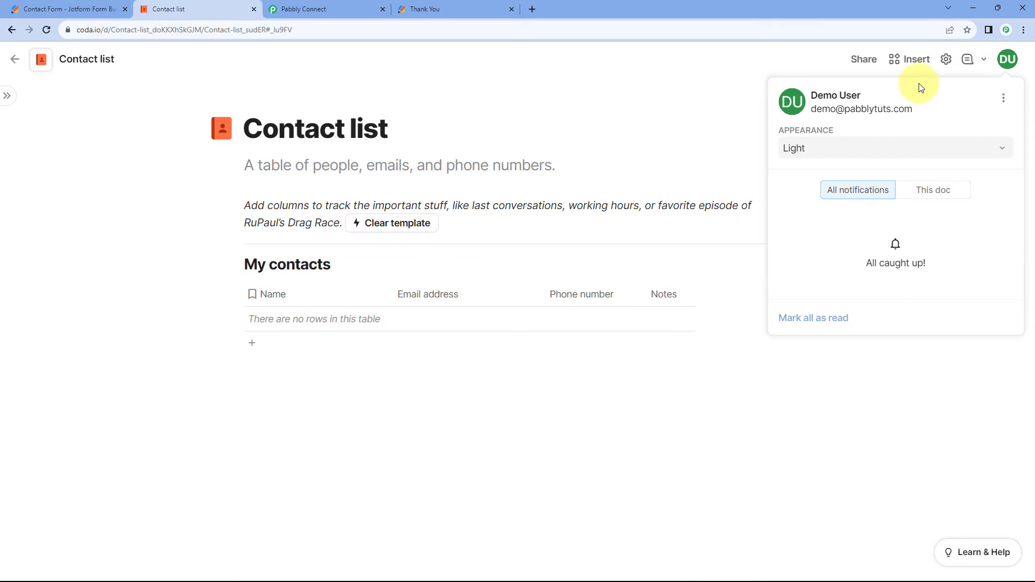
click(1004, 99)
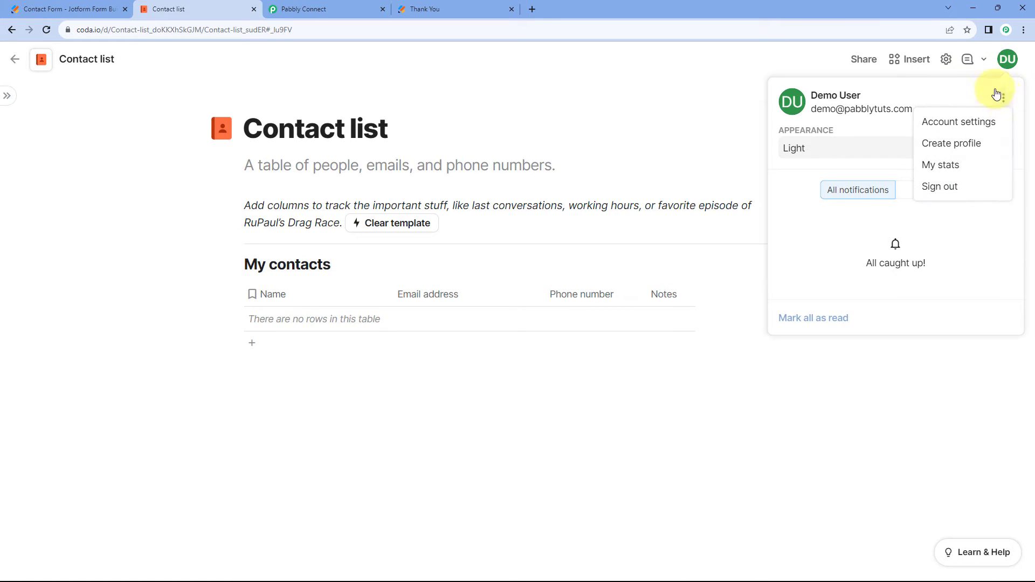
click(954, 123)
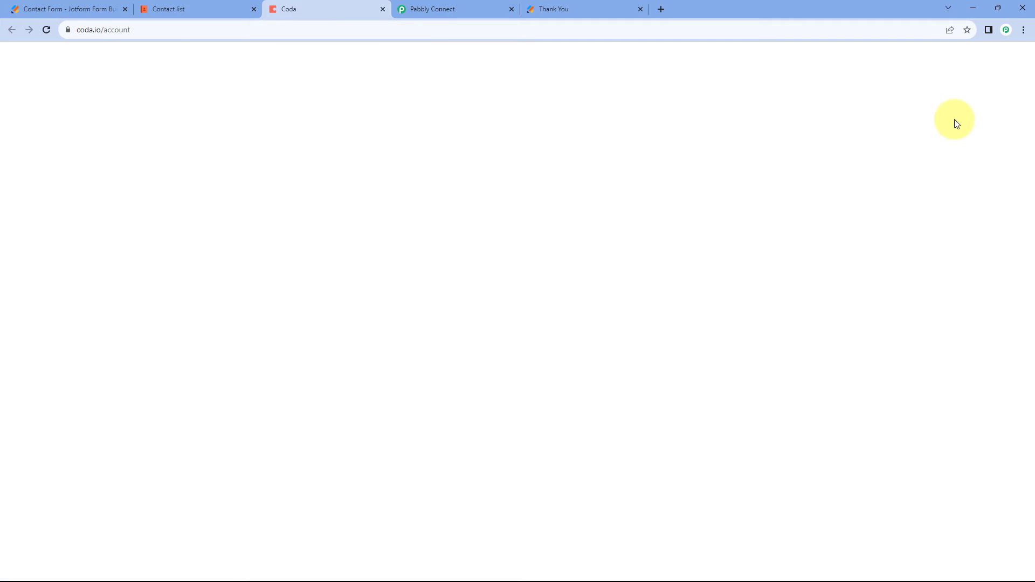
scroll(176, 255, down, 8)
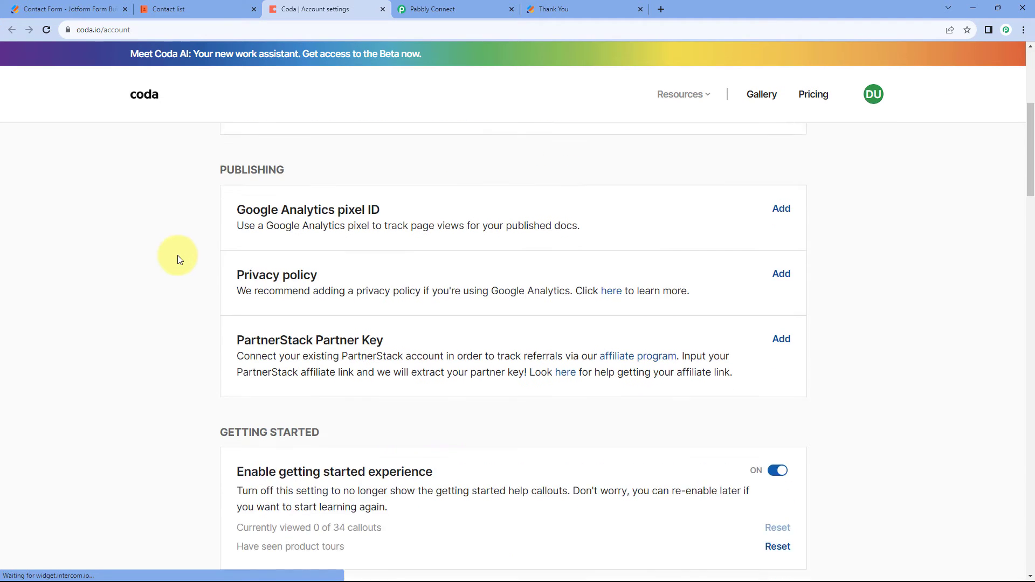
scroll(180, 260, down, 14)
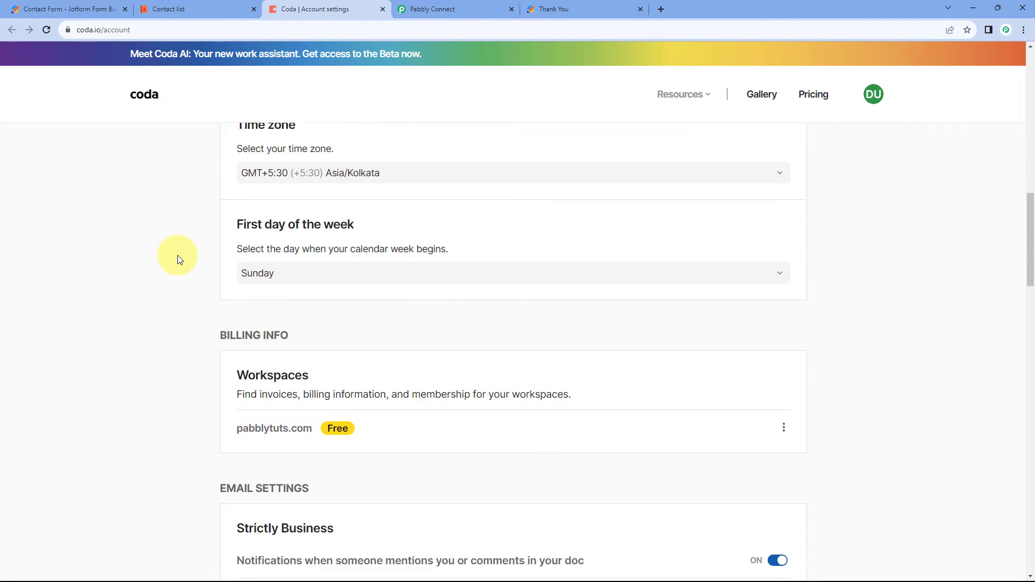
scroll(177, 257, down, 9)
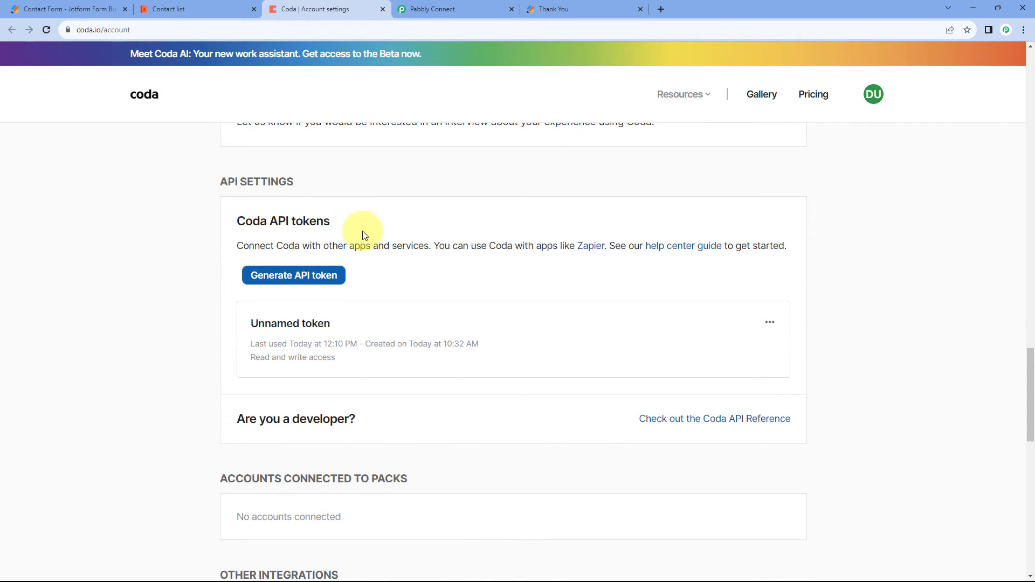
Generate a Coda API token named "Test" without restrictions and copy it.
click(296, 282)
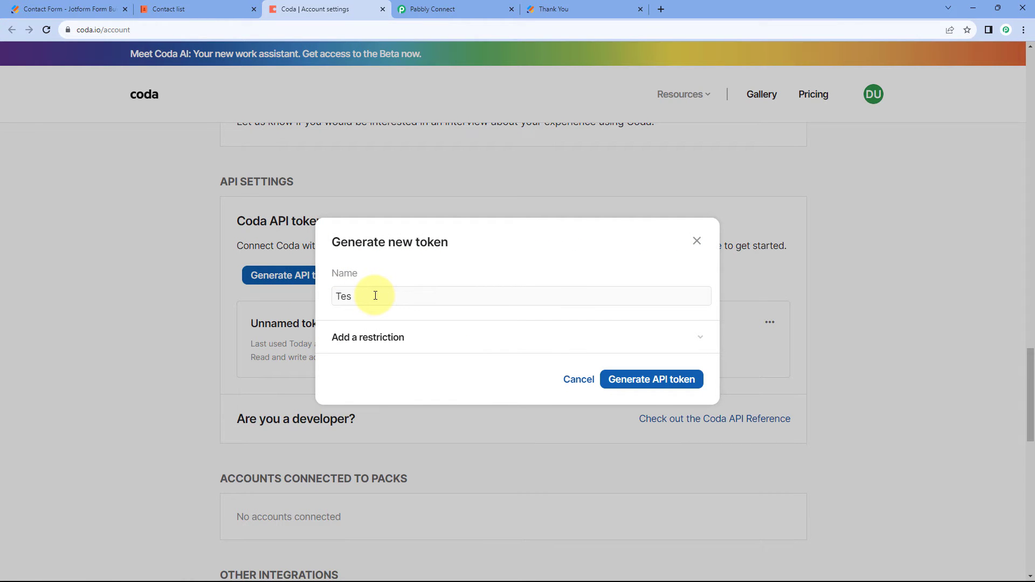
click(654, 387)
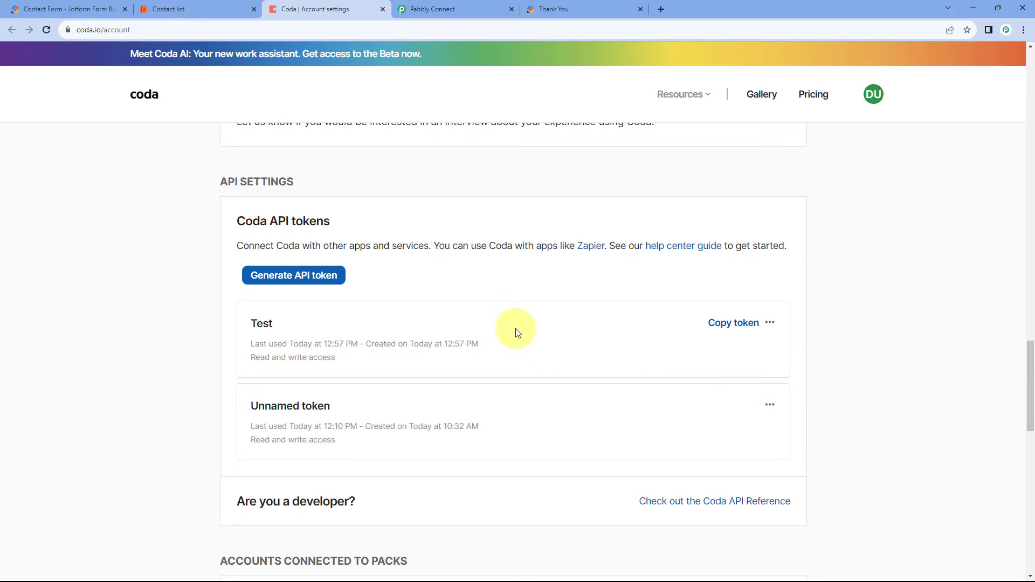
click(731, 330)
Return to Pabbly Connect, paste the API token into the new Coda connection and save it.
click(426, 8)
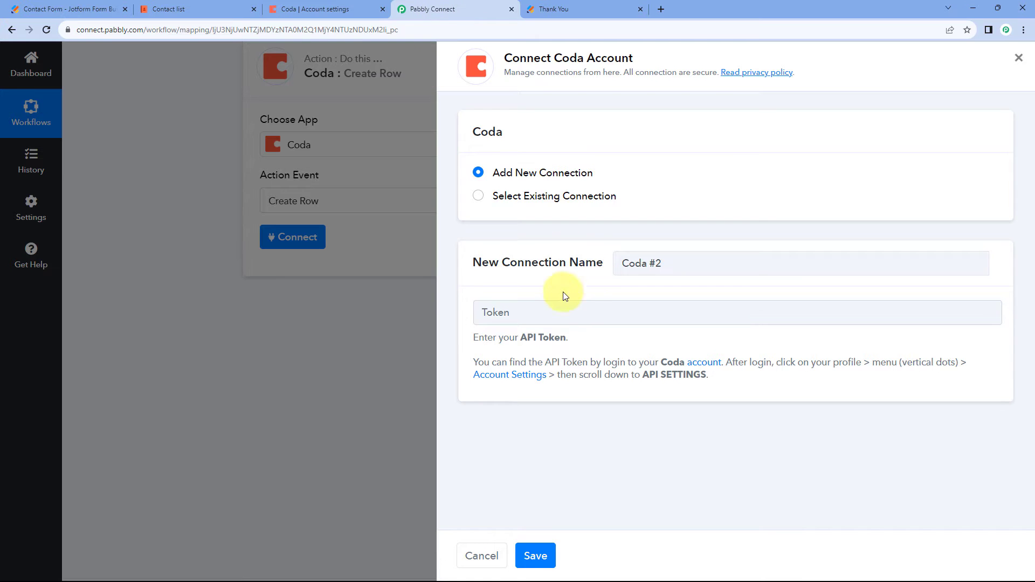
click(558, 304)
key(ctrl+v)
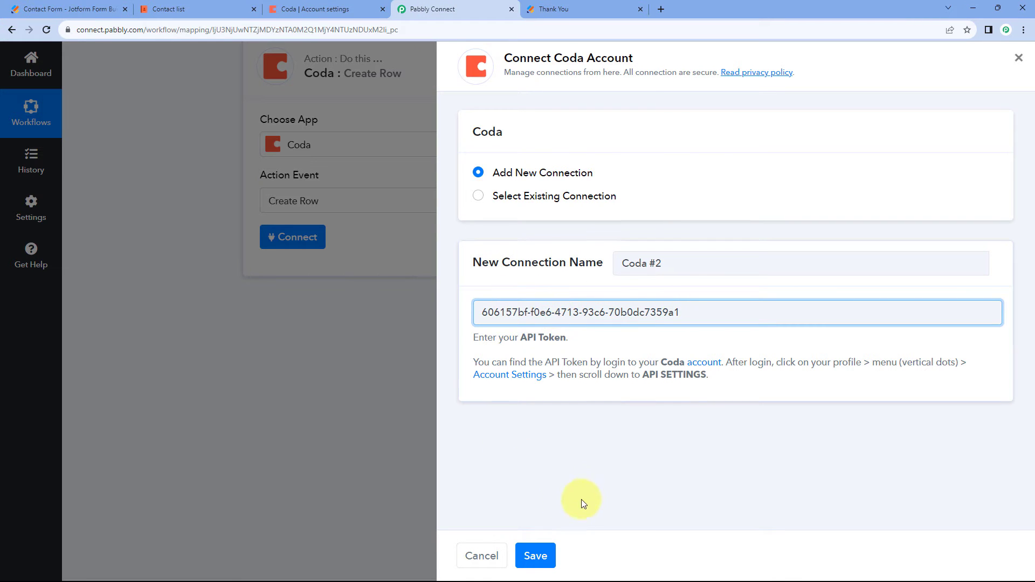
click(535, 555)
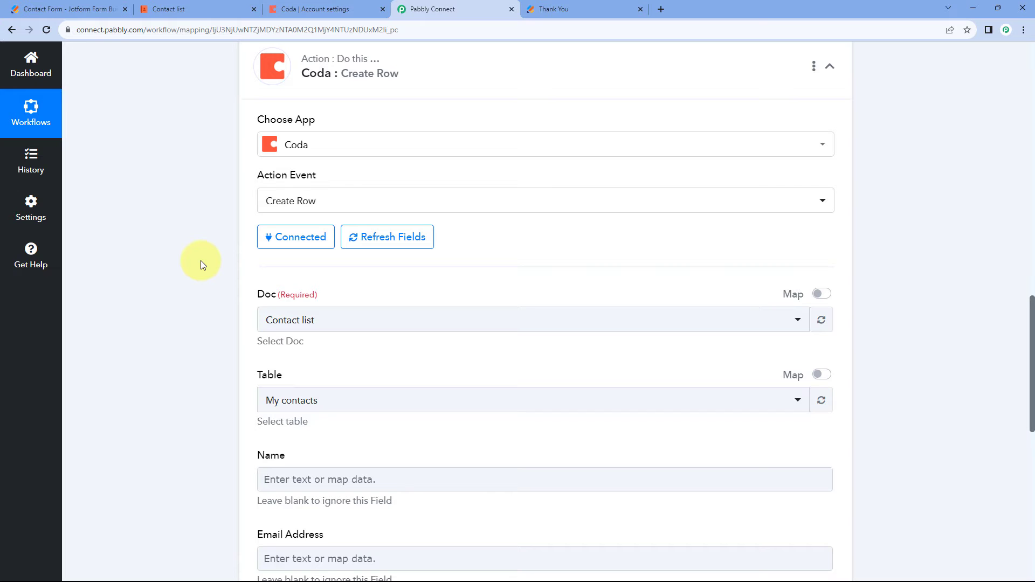
Check the contacts document in Coda, and select Contact list as the Create Row action's Doc in Pabbly Connect.
scroll(201, 260, down, 3)
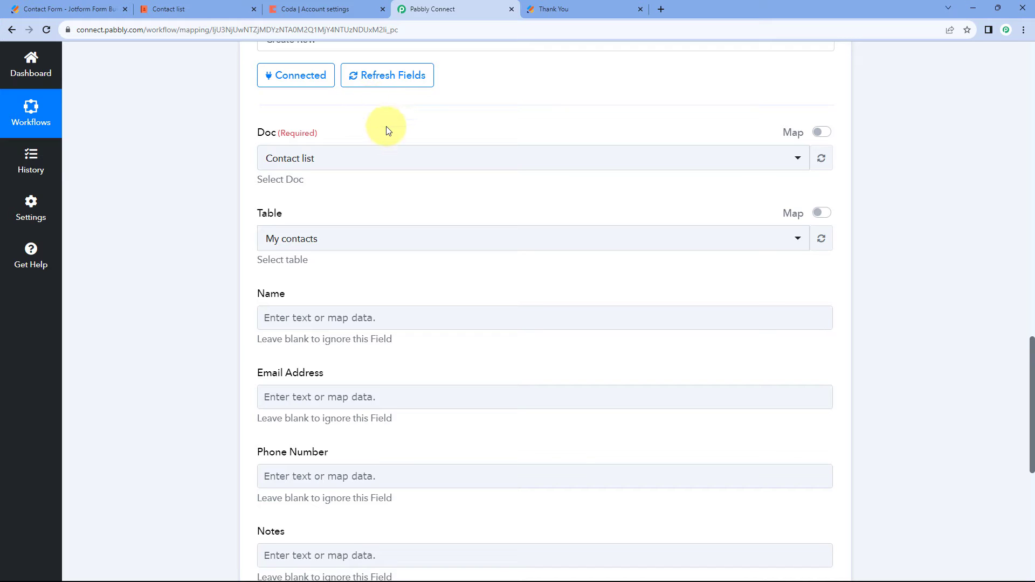
scroll(386, 131, up, 1)
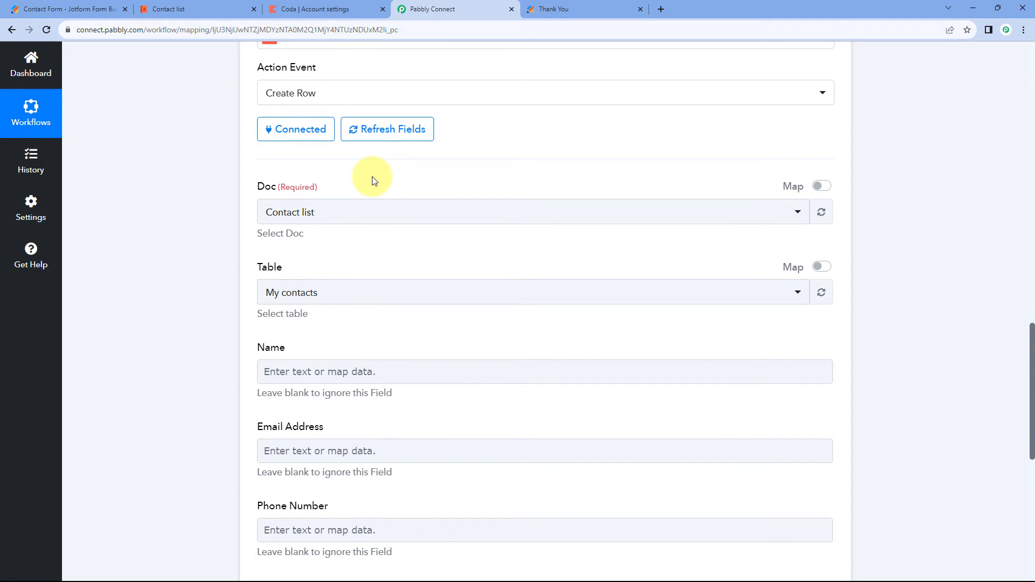
click(219, 8)
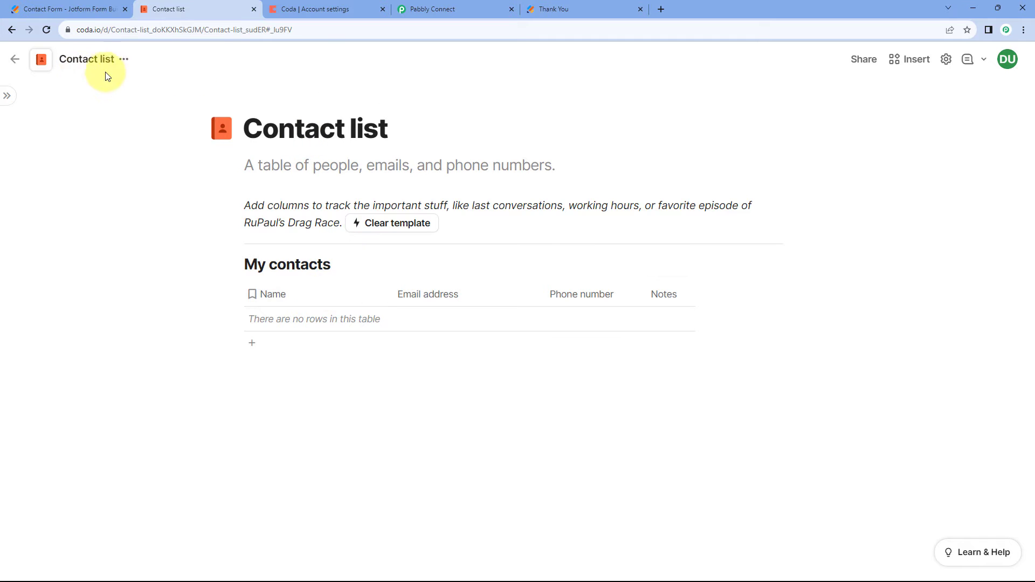
click(340, 6)
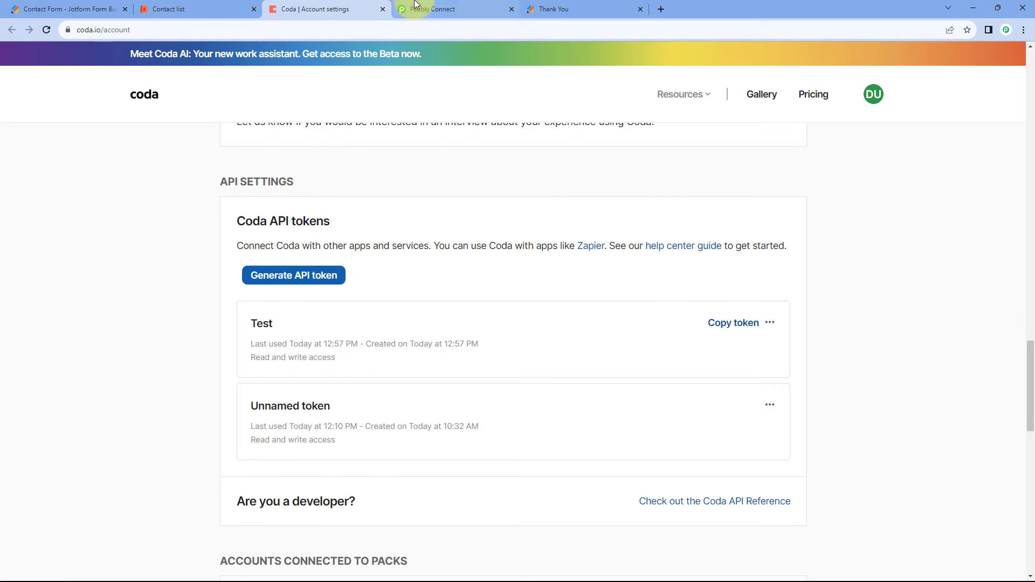
click(432, 9)
click(302, 213)
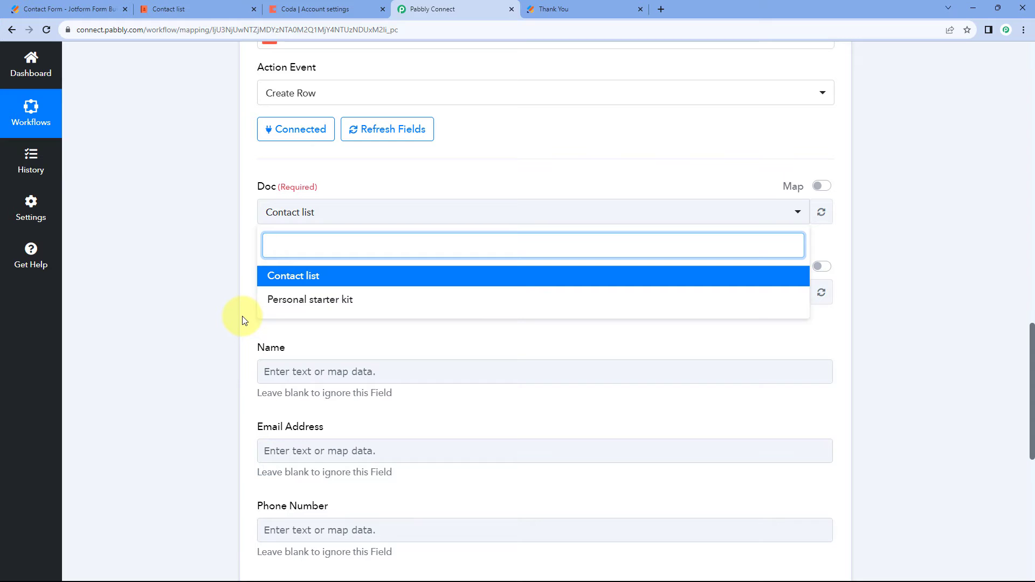
click(304, 281)
scroll(239, 256, down, 1)
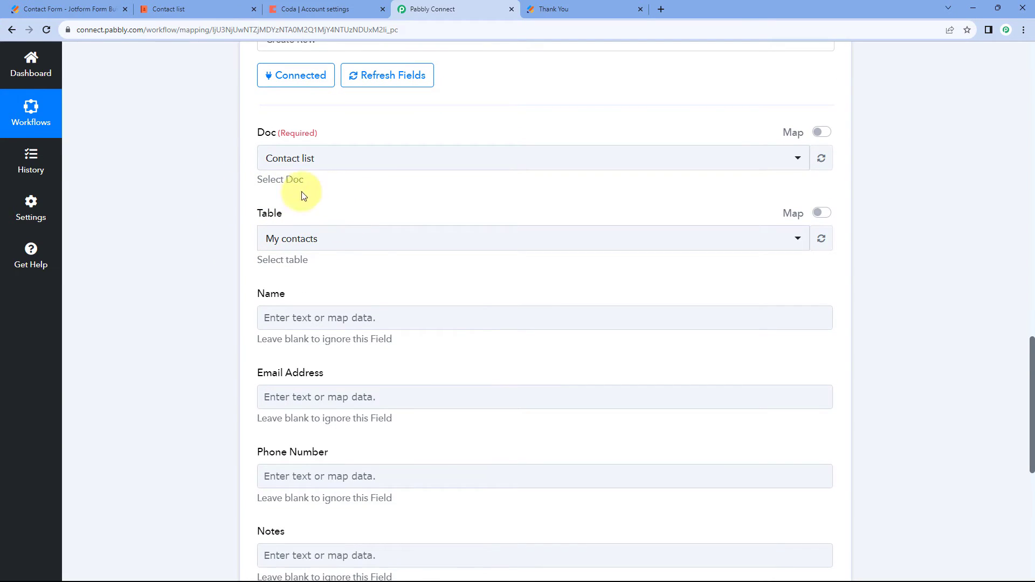
Check the table title in Coda's Contact list doc, and choose My contacts as the Create Row action's Table in Pabbly Connect.
click(337, 235)
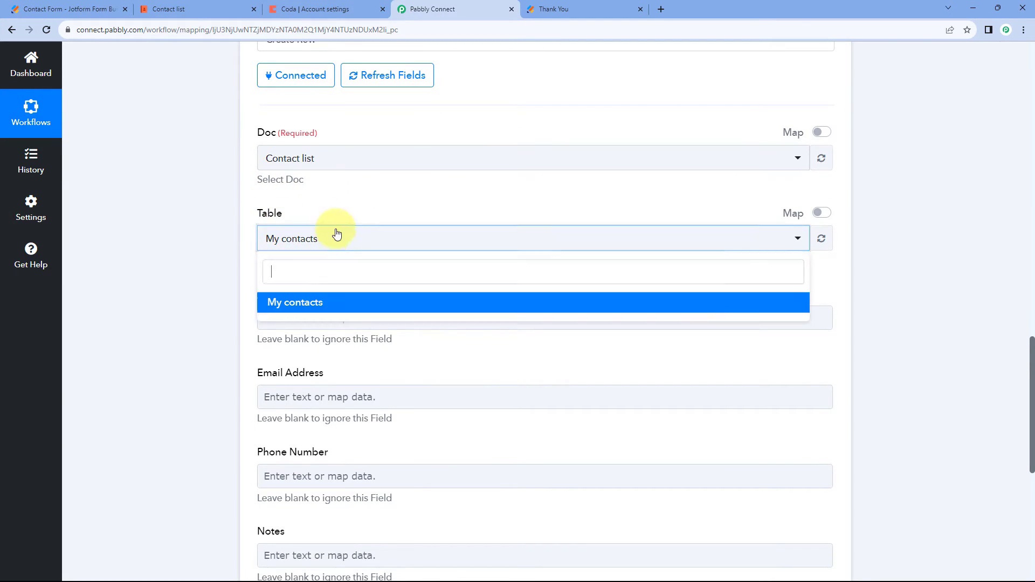
click(168, 10)
click(318, 9)
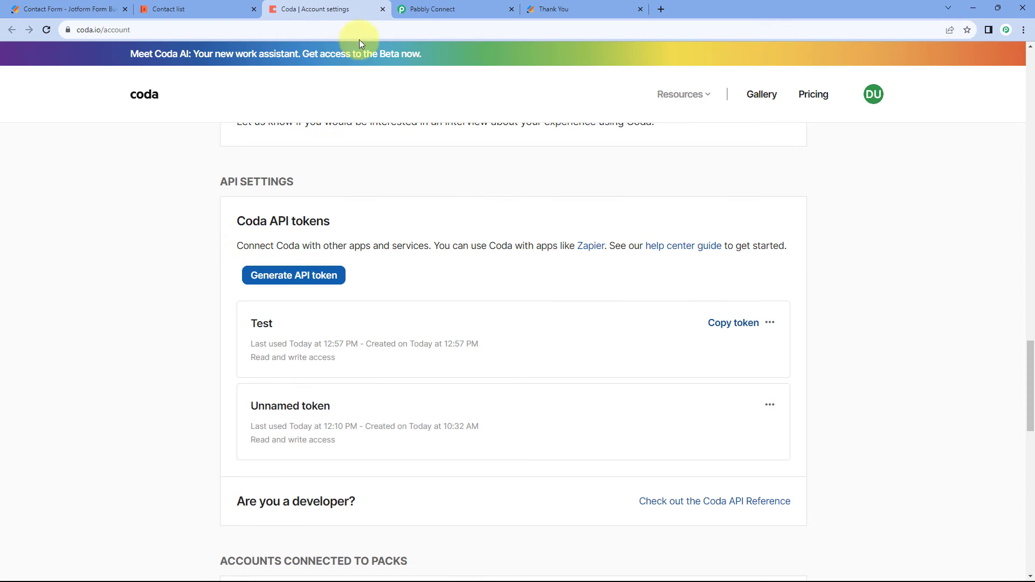
click(408, 11)
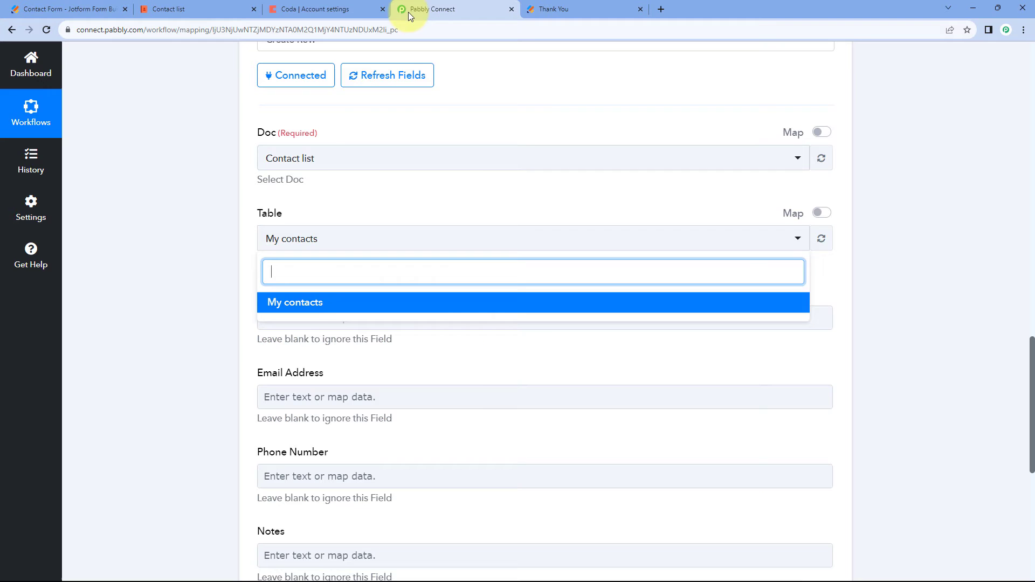
click(225, 6)
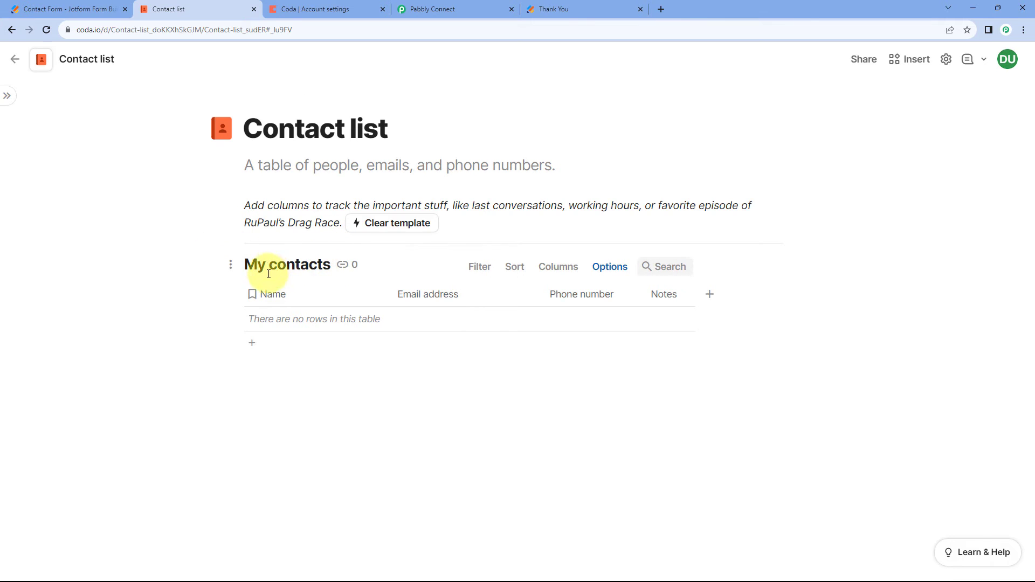
click(417, 7)
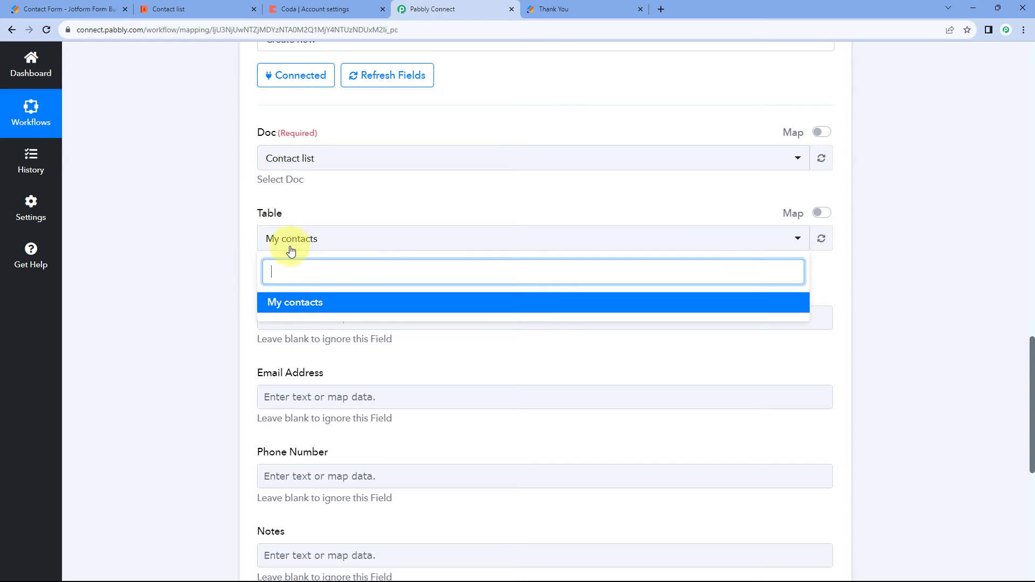
click(317, 306)
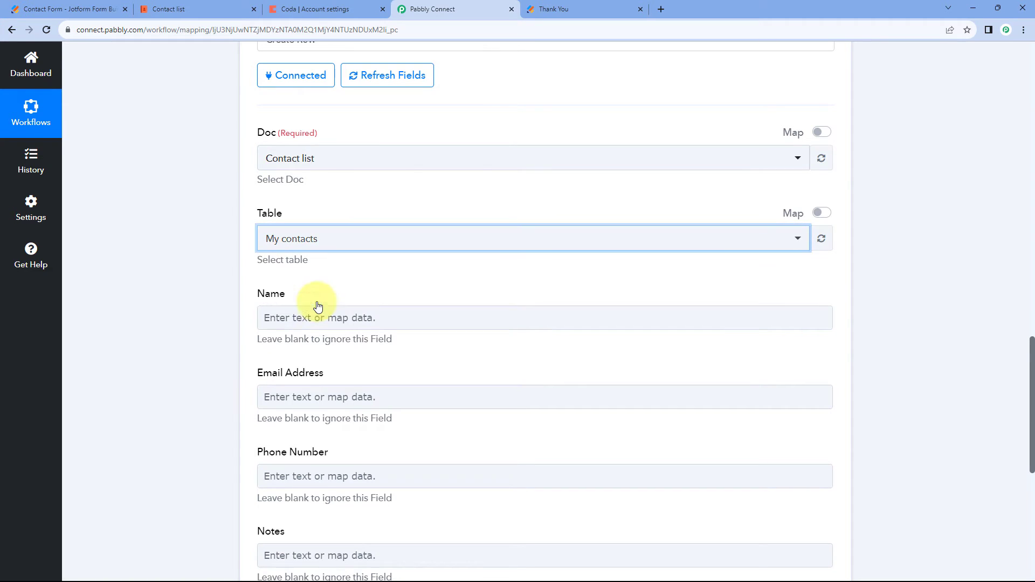
click(300, 212)
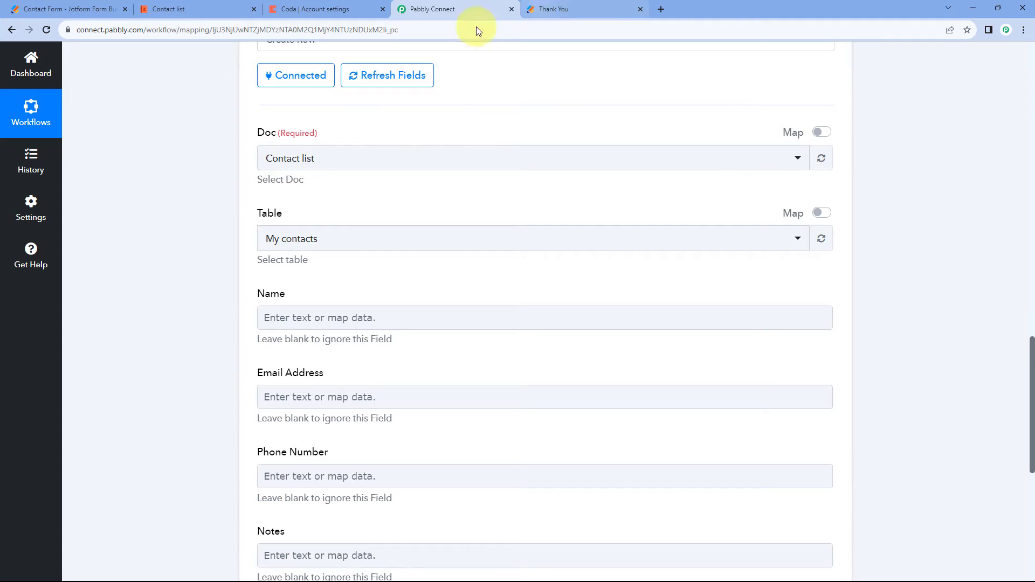
Compare the Create Row action's Name, Email Address, Phone Number and Notes fields with the columns of the My contacts table in Coda.
scroll(485, 189, up, 10)
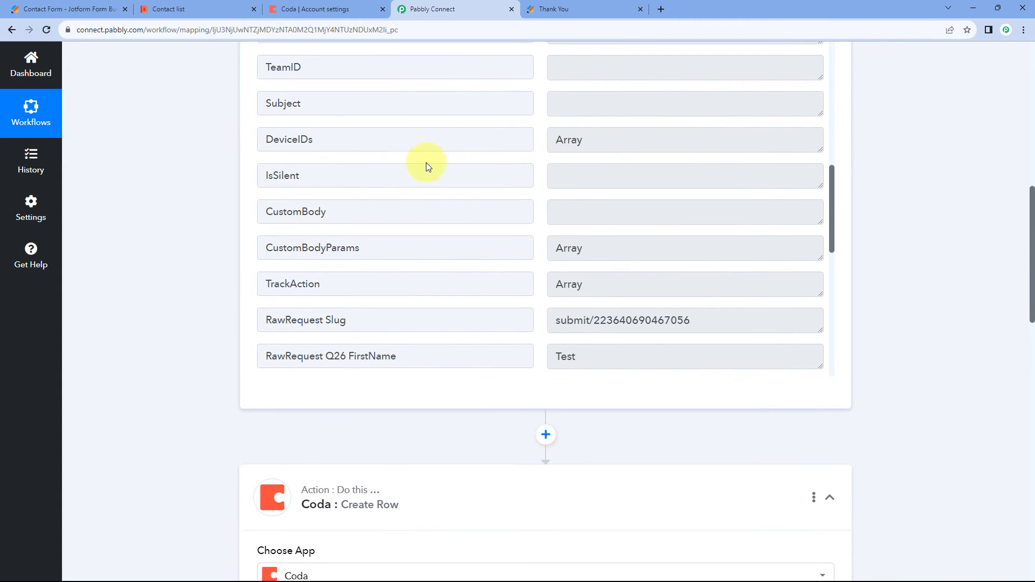
scroll(196, 189, down, 10)
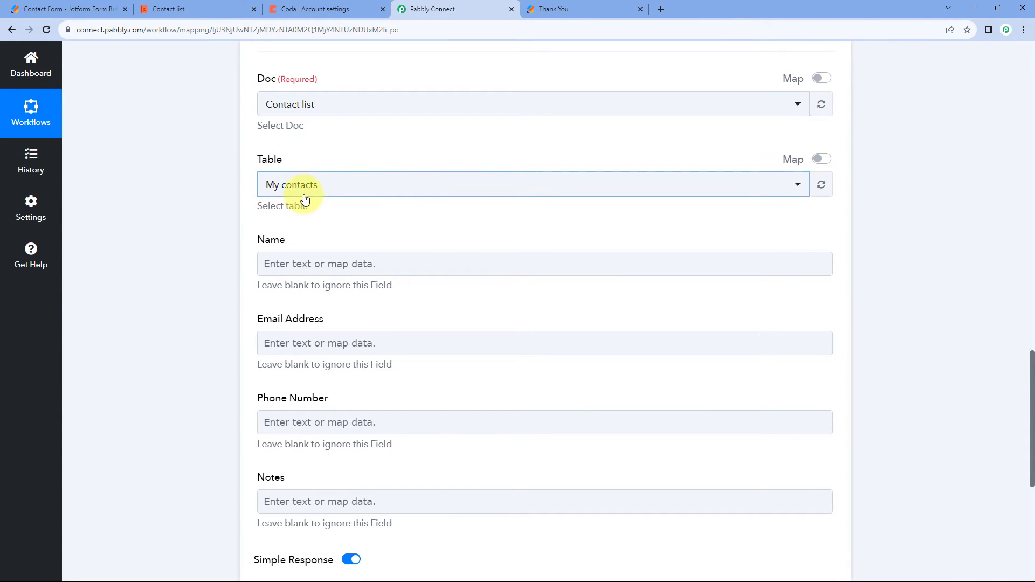
scroll(305, 202, down, 1)
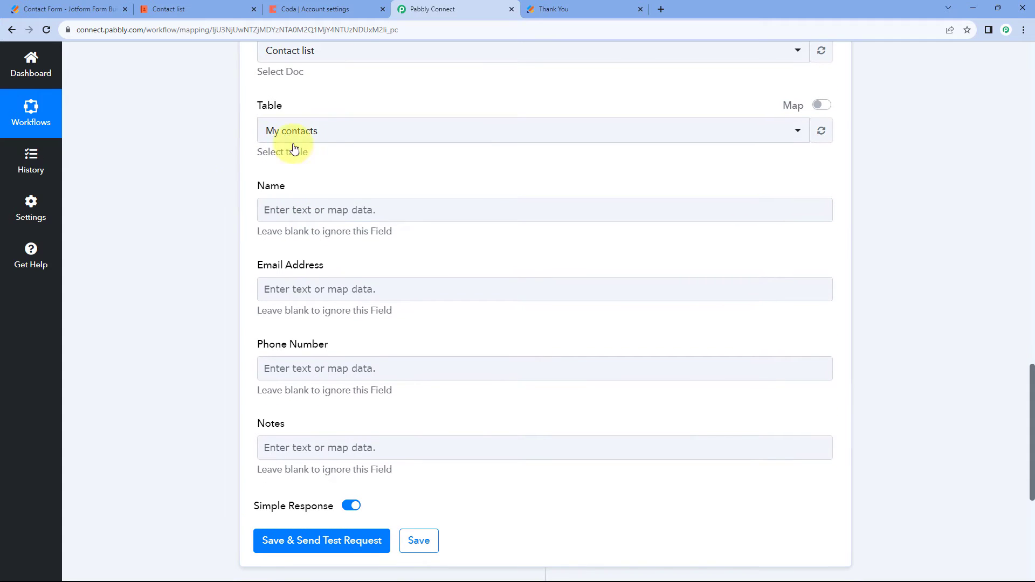
click(196, 9)
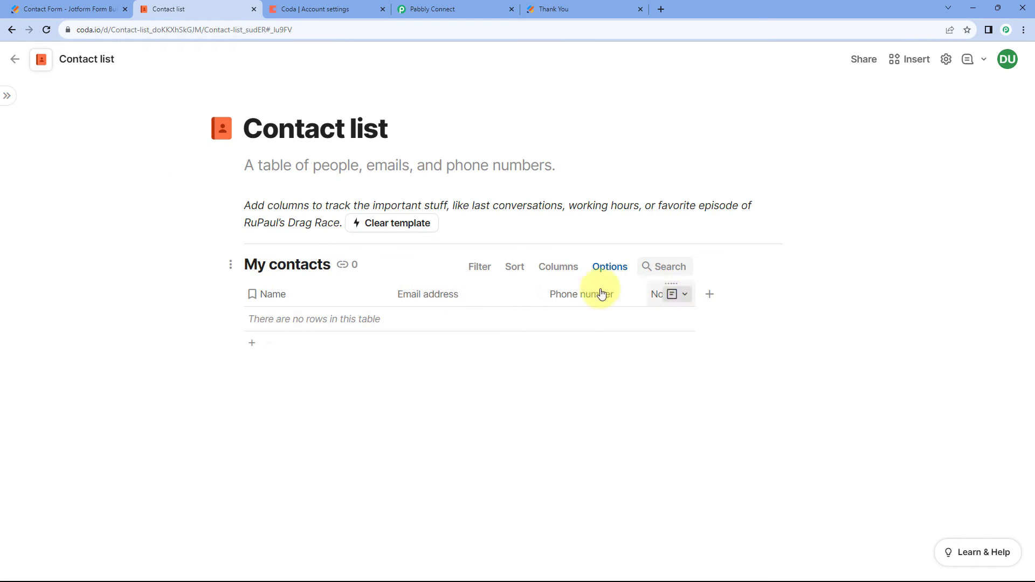
click(426, 9)
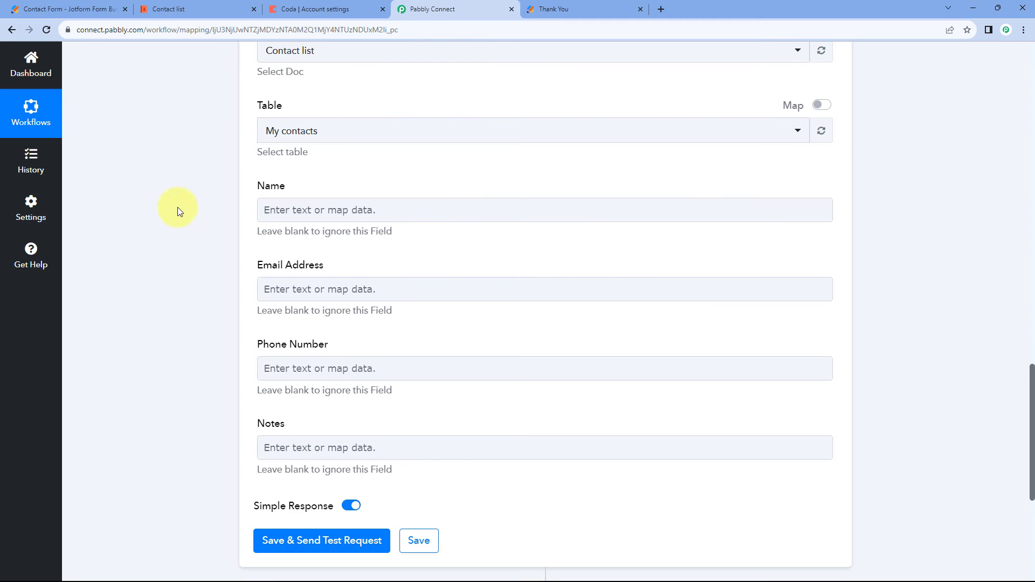
scroll(183, 205, down, 1)
scroll(233, 204, up, 2)
scroll(251, 226, down, 1)
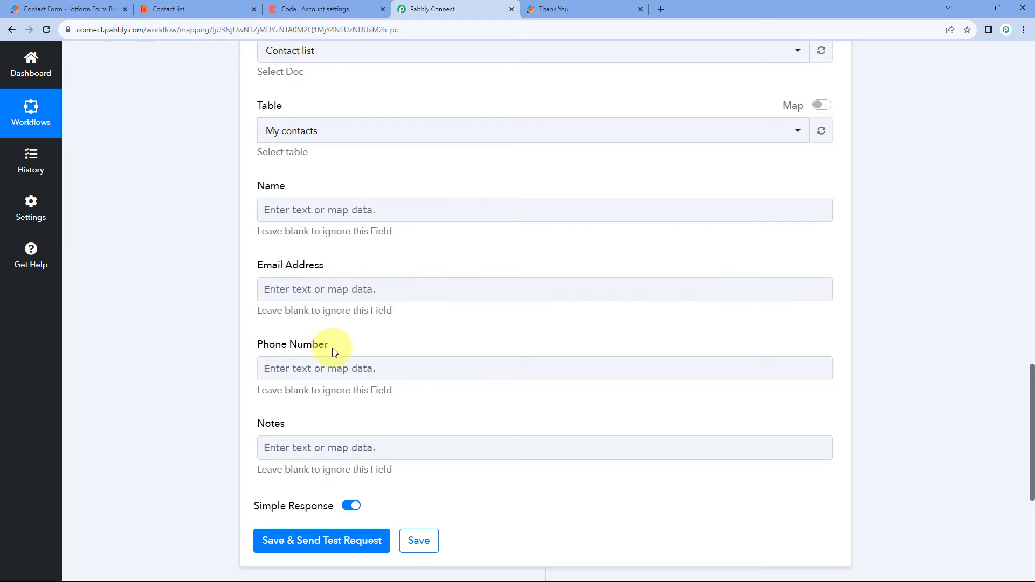
click(245, 9)
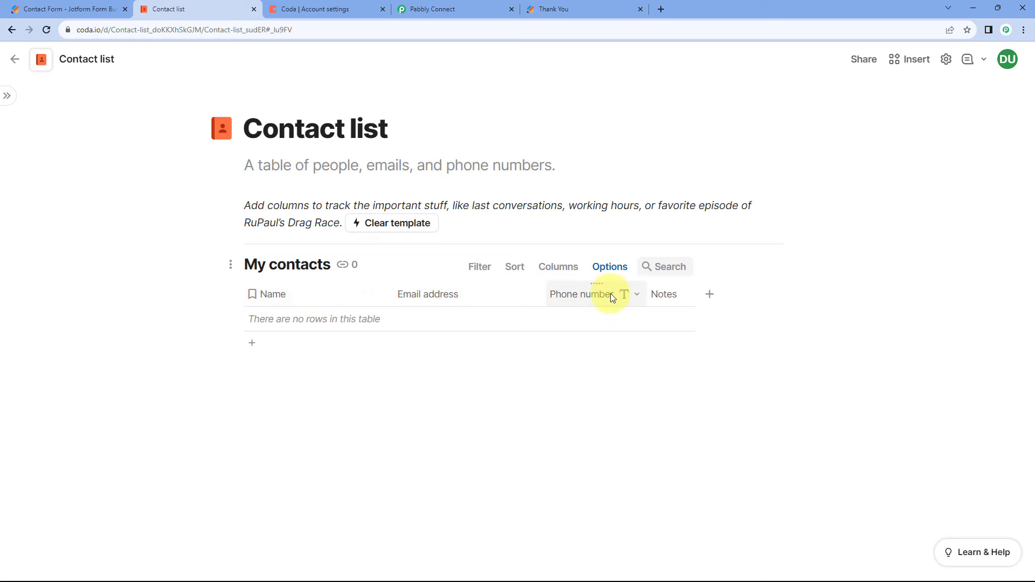
click(477, 5)
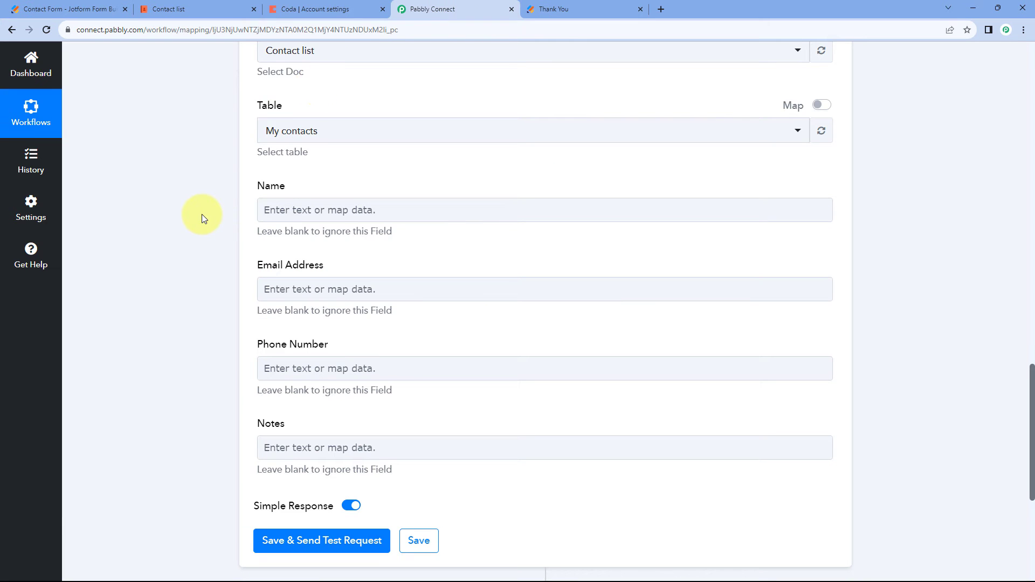
Examine the captured webhook response for the submitted first name, last name, email, phone number and note values that match the Coda fields.
scroll(210, 212, up, 15)
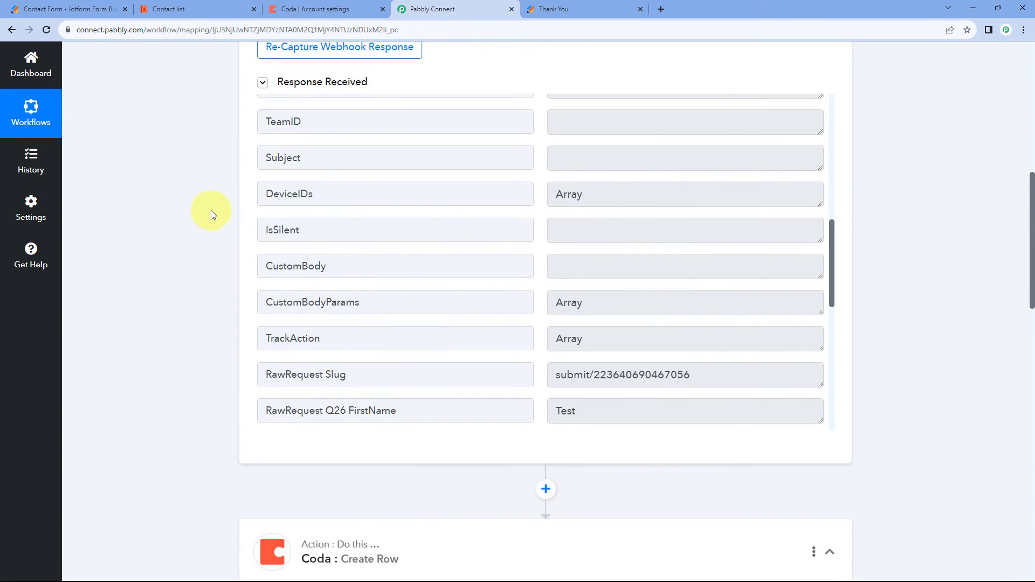
scroll(532, 212, down, 7)
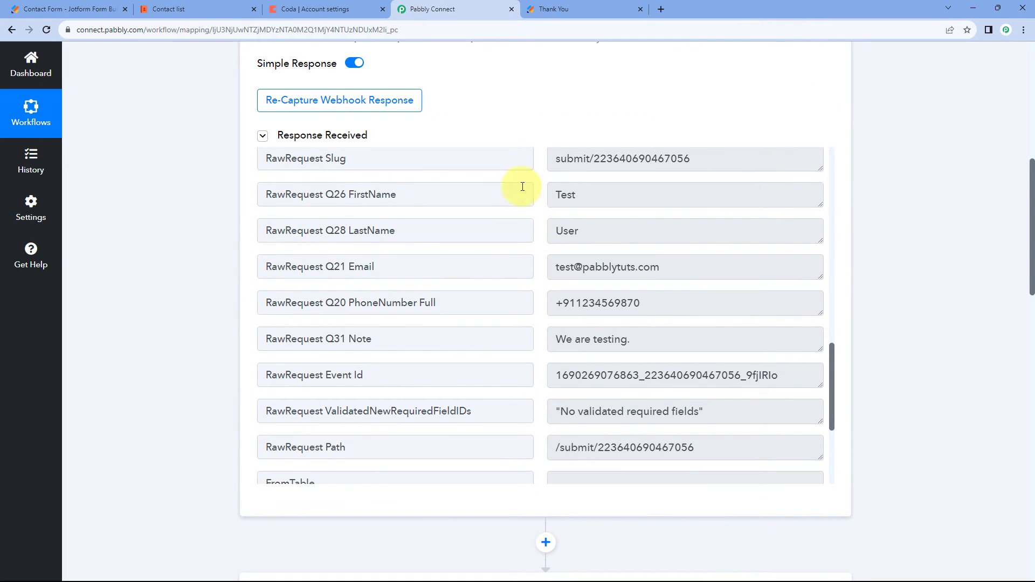
scroll(186, 314, down, 10)
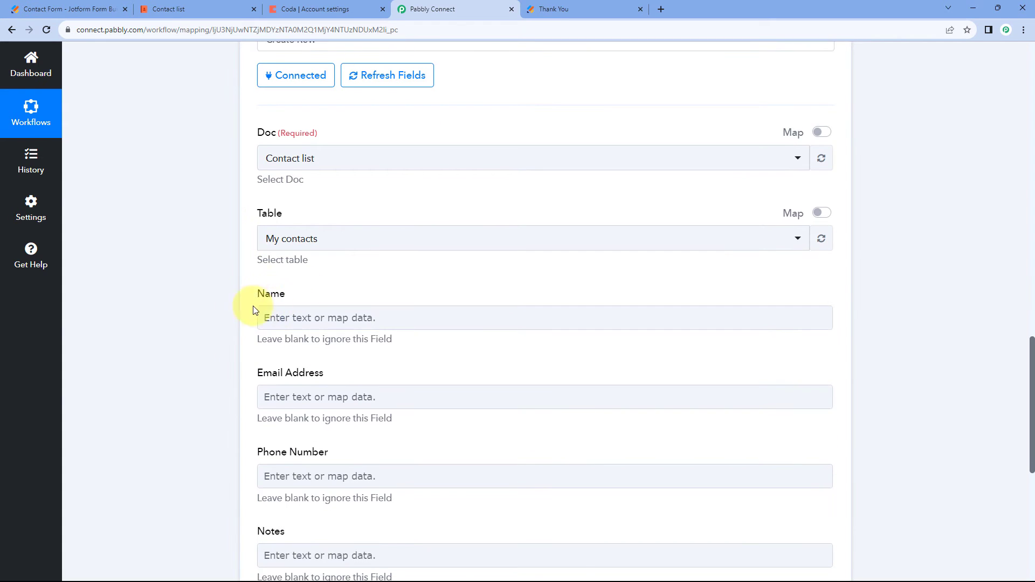
click(295, 318)
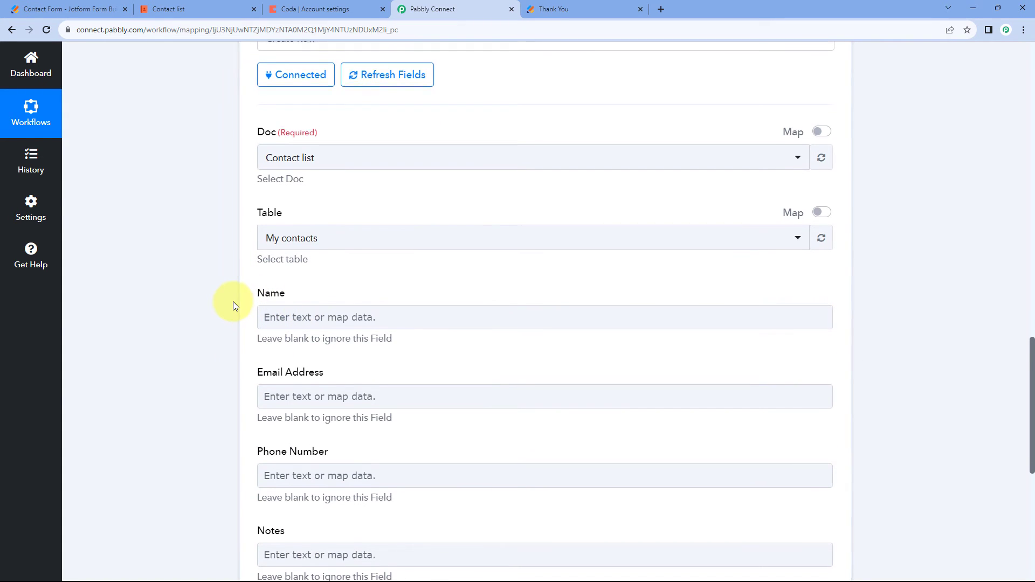
scroll(232, 301, down, 2)
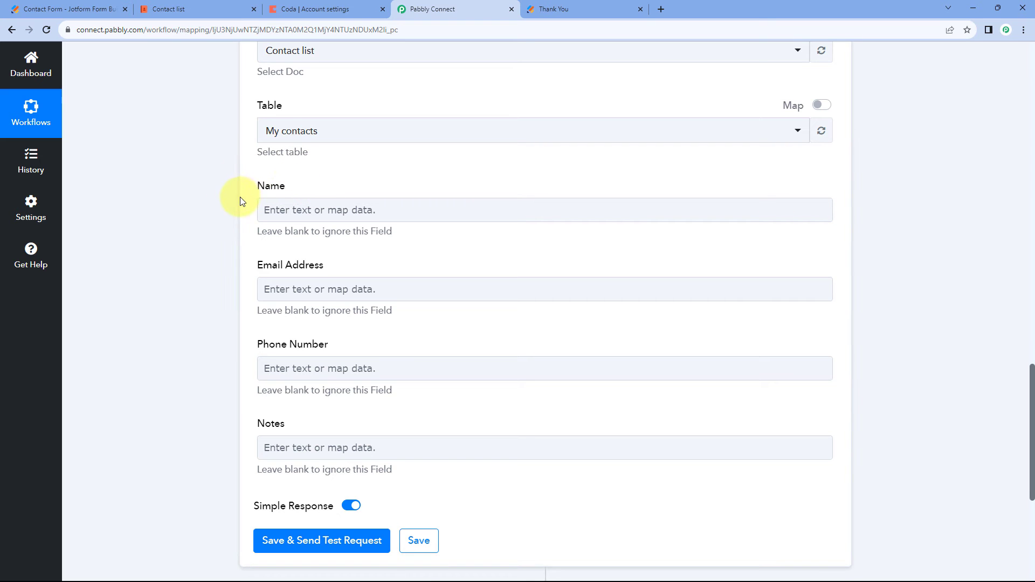
scroll(462, 203, up, 15)
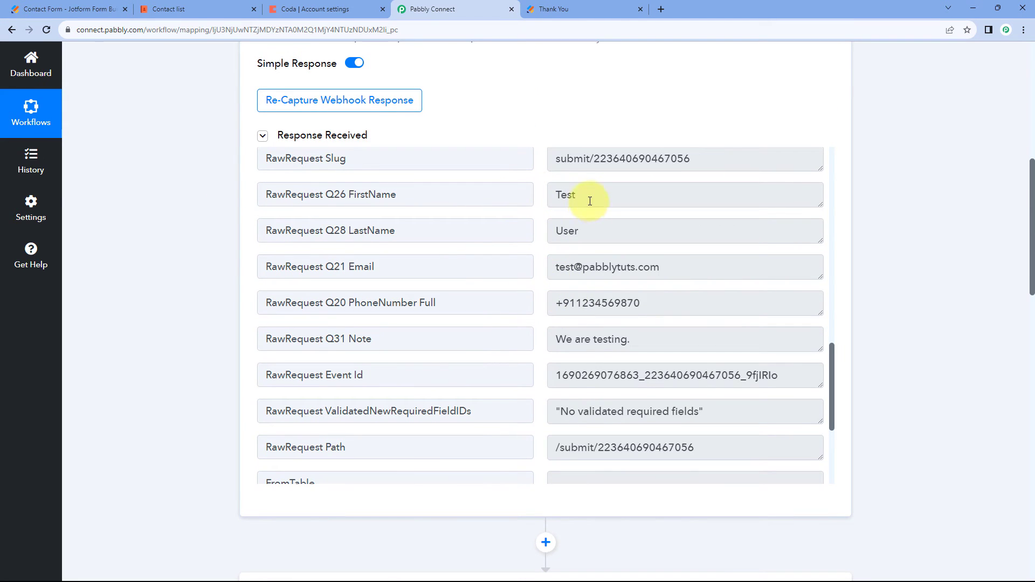
drag(590, 201, 542, 203)
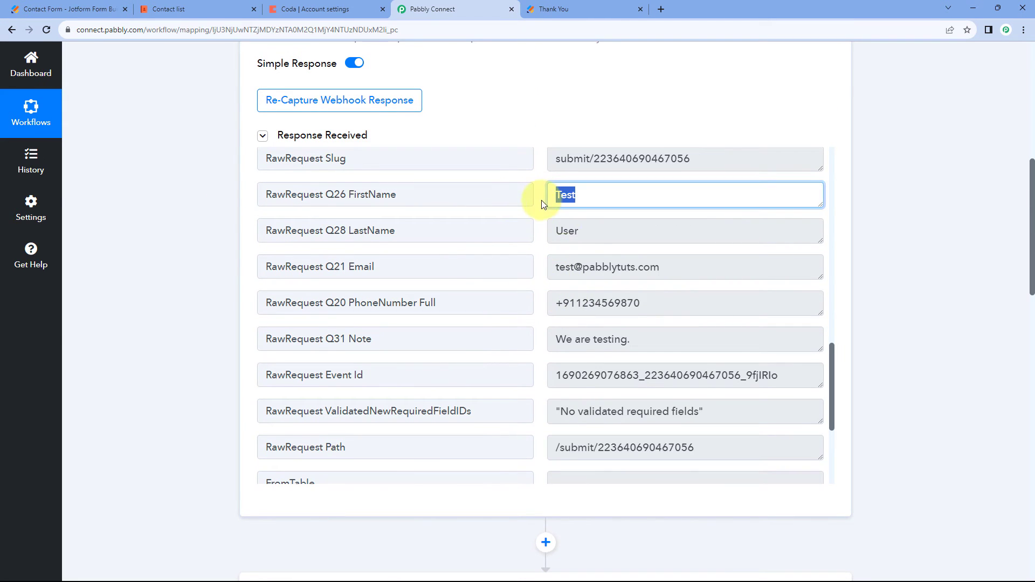
drag(589, 231, 544, 231)
click(540, 233)
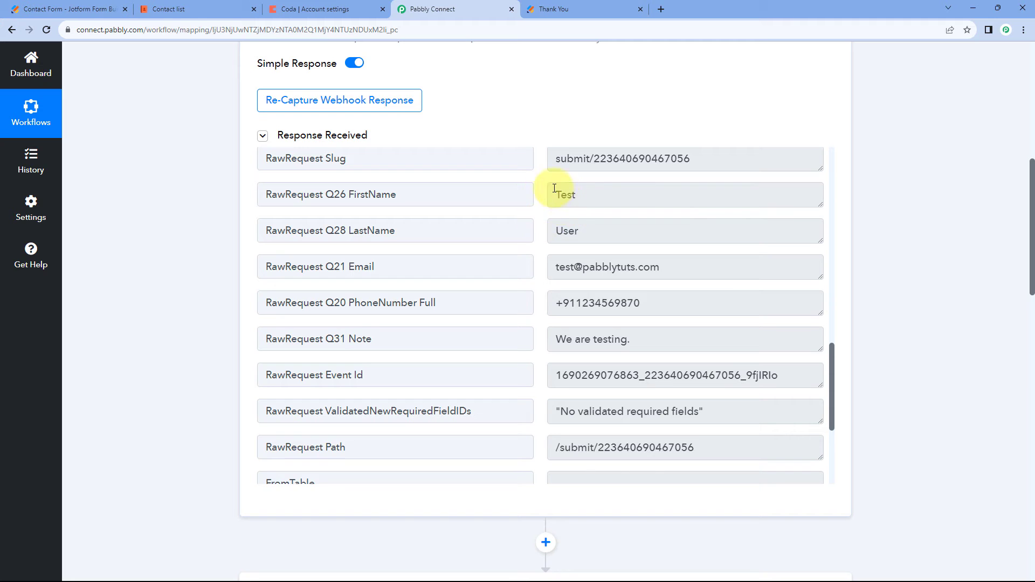
scroll(213, 323, down, 6)
scroll(213, 322, down, 8)
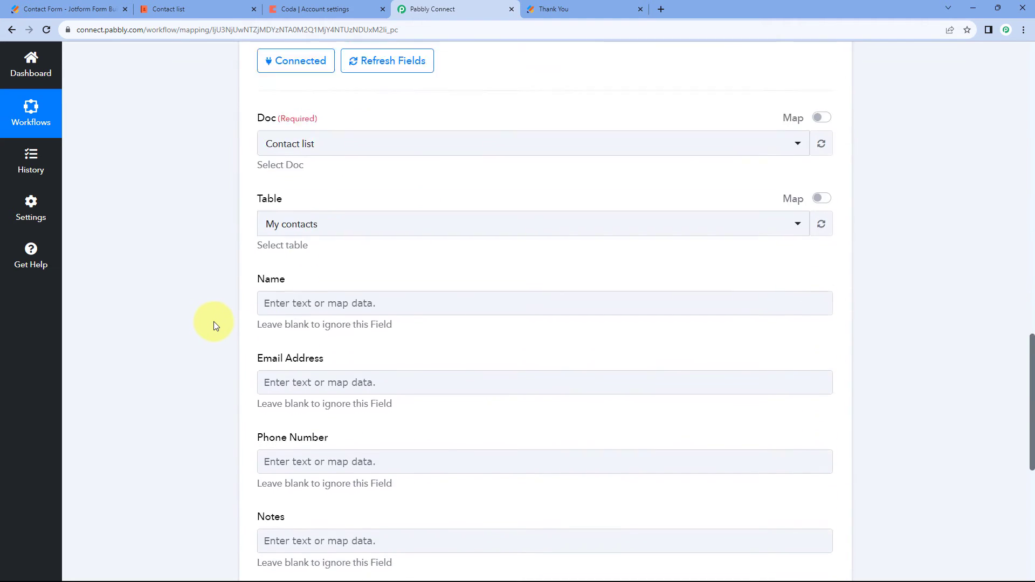
Map the Create Row action's Name field to RawRequest Q26 FirstName from the Capture Webhook data.
click(277, 199)
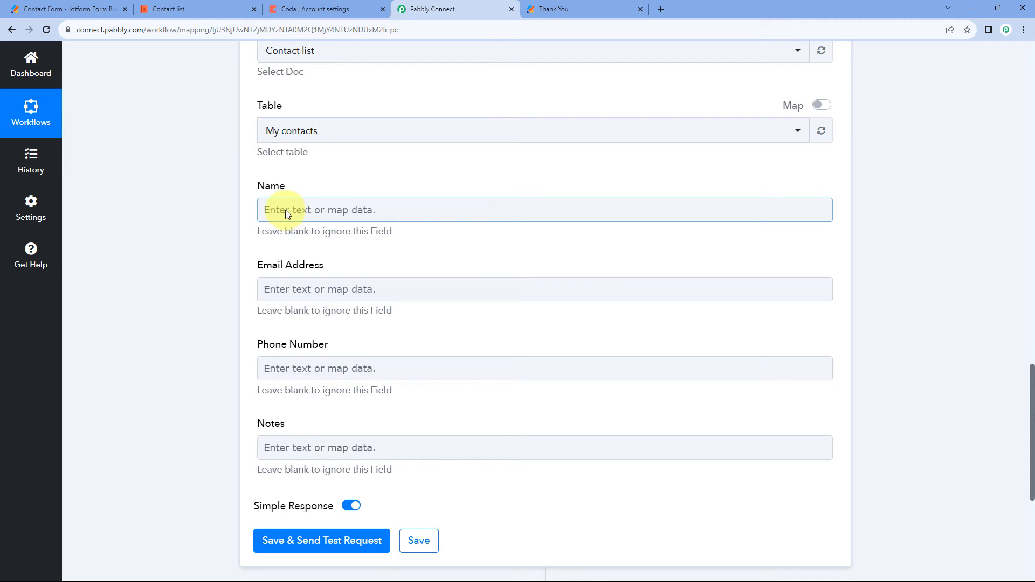
click(286, 209)
scroll(220, 204, down, 1)
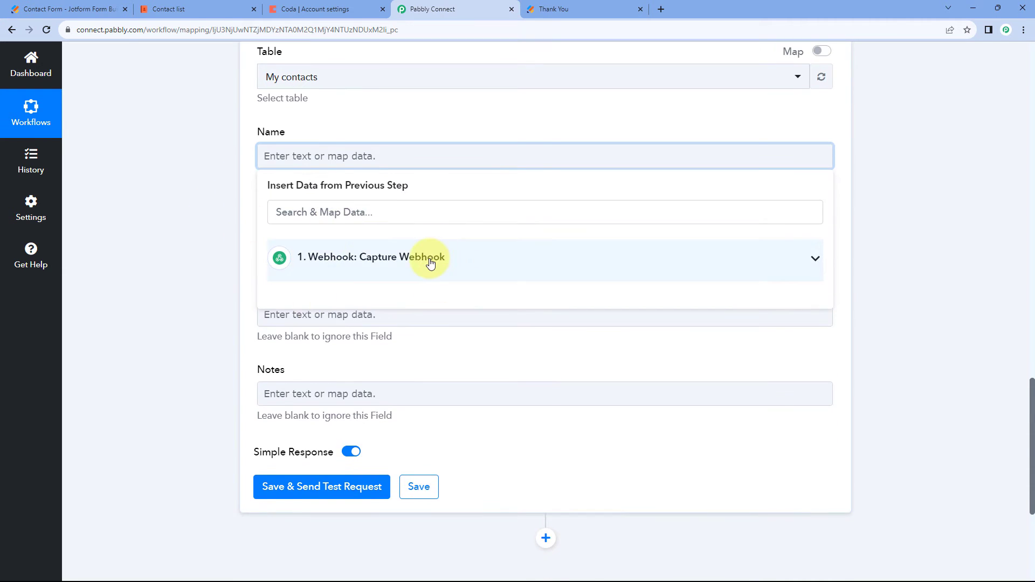
click(393, 259)
scroll(232, 260, down, 2)
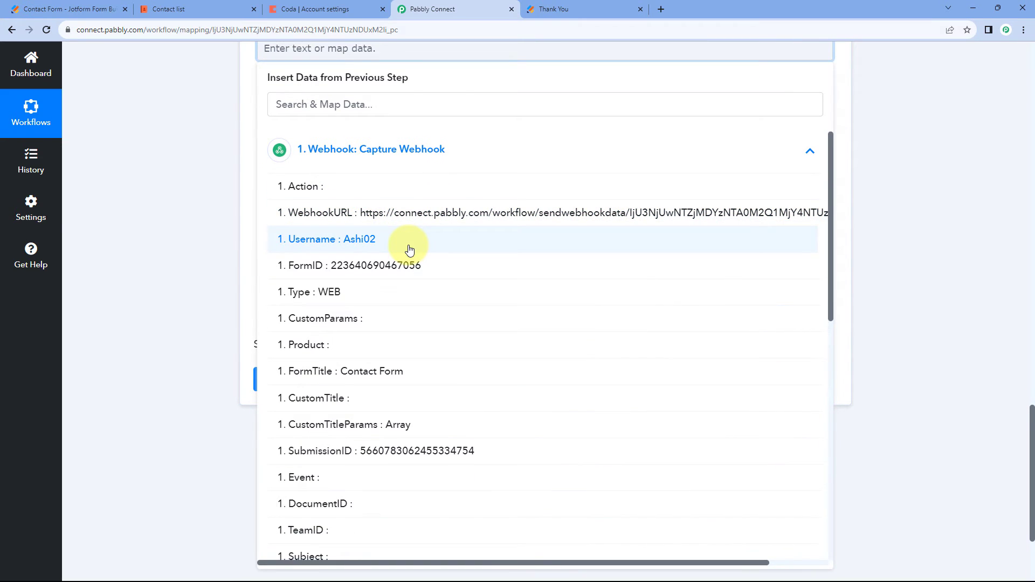
scroll(388, 251, down, 6)
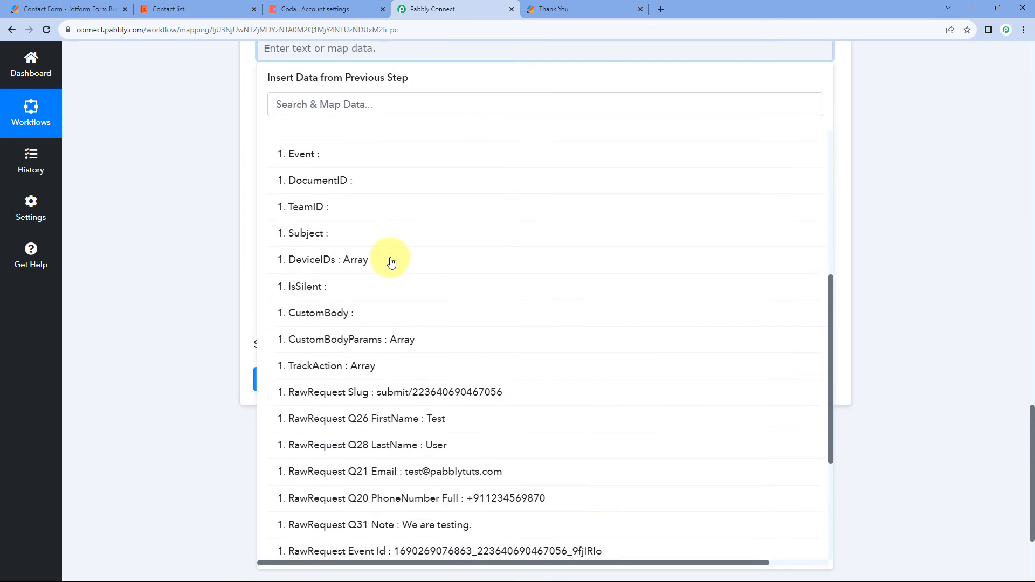
scroll(391, 263, down, 3)
click(386, 263)
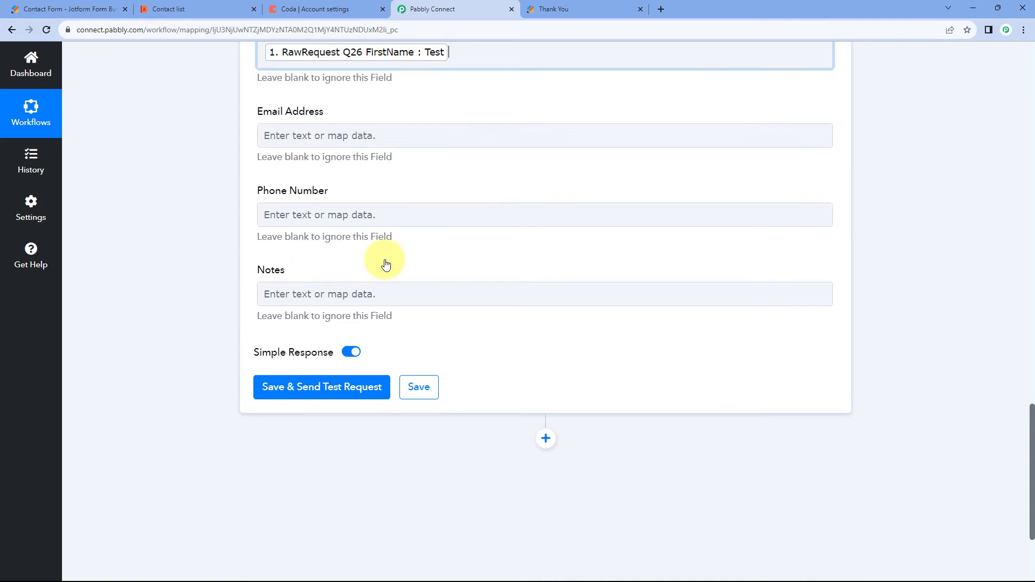
Add RawRequest Q28 LastName from the Capture Webhook data after the first name in the Name field.
scroll(211, 159, up, 2)
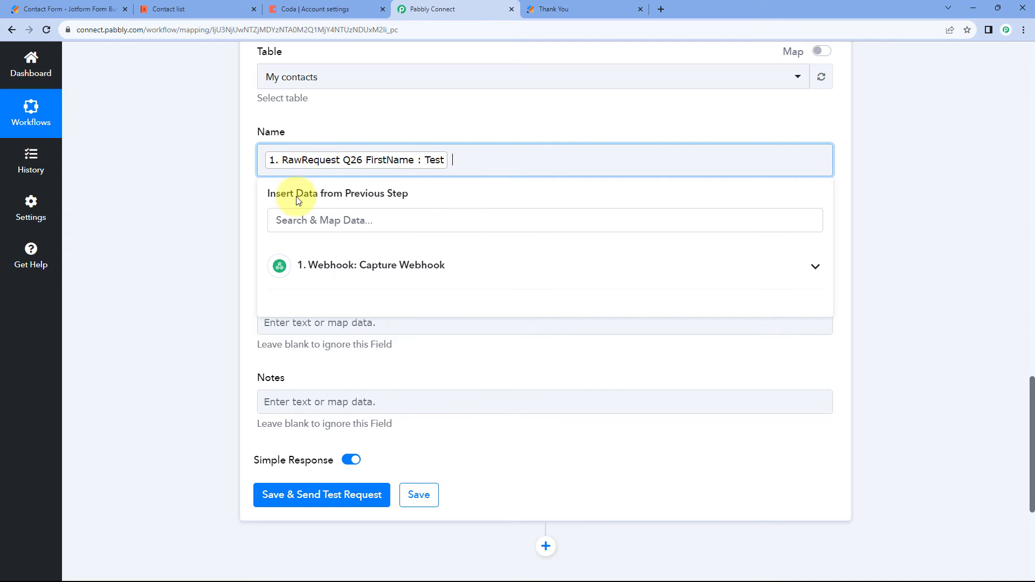
click(345, 267)
scroll(362, 356, down, 8)
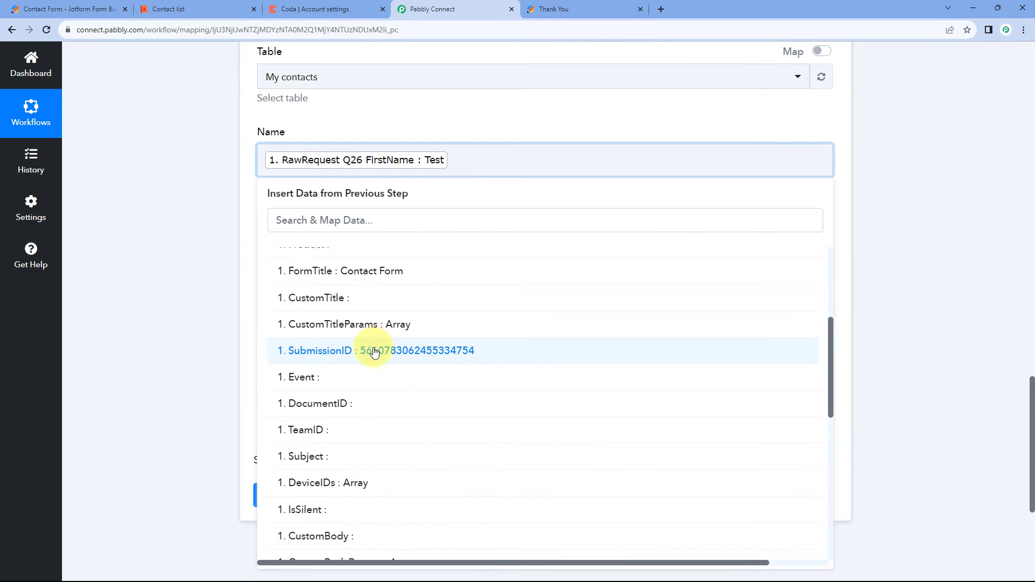
click(399, 399)
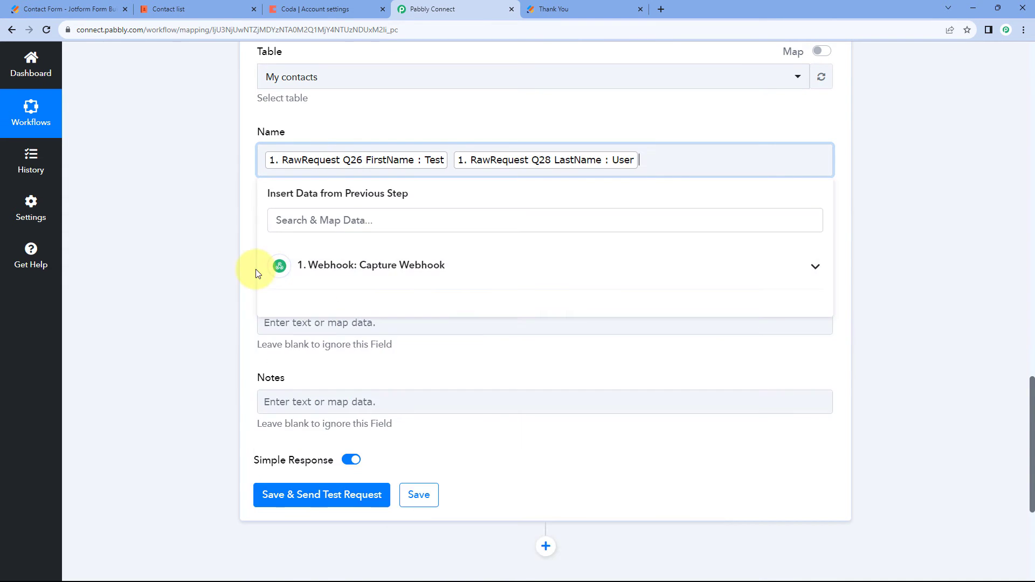
click(214, 261)
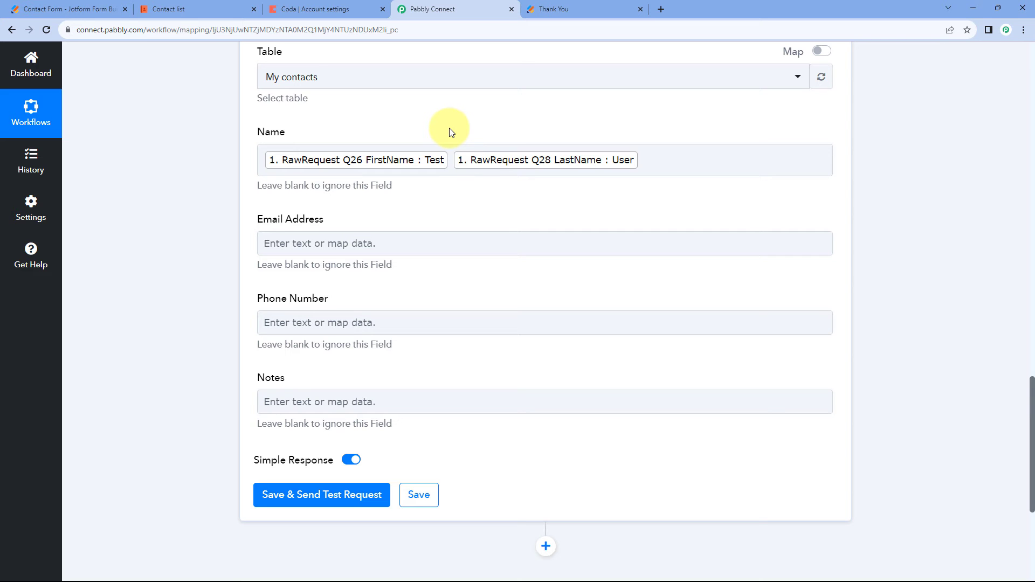
Locate the submitted email address in the captured webhook response for the Create Row action's Email Address field.
scroll(458, 138, up, 10)
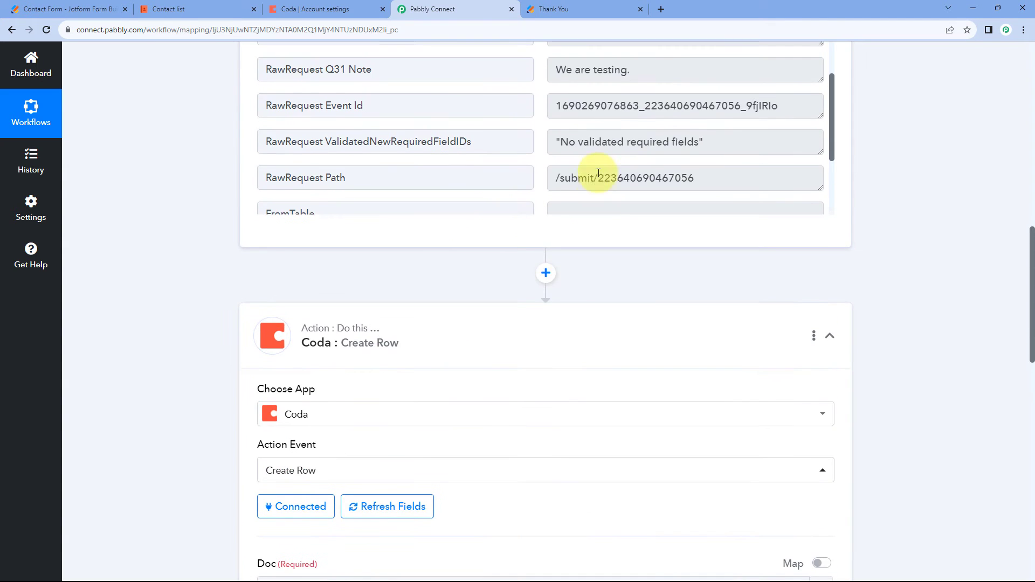
scroll(620, 190, up, 3)
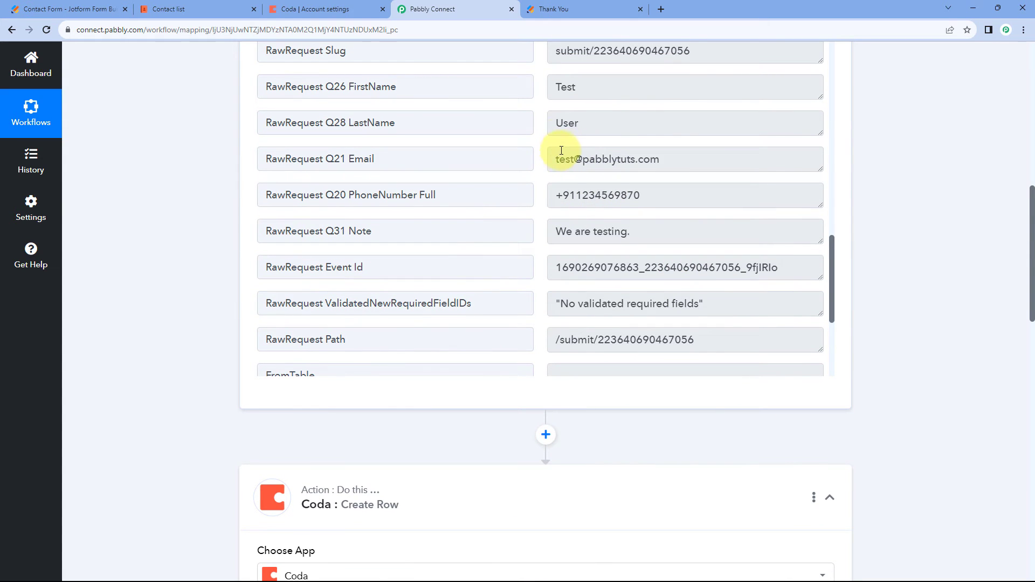
scroll(194, 235, down, 10)
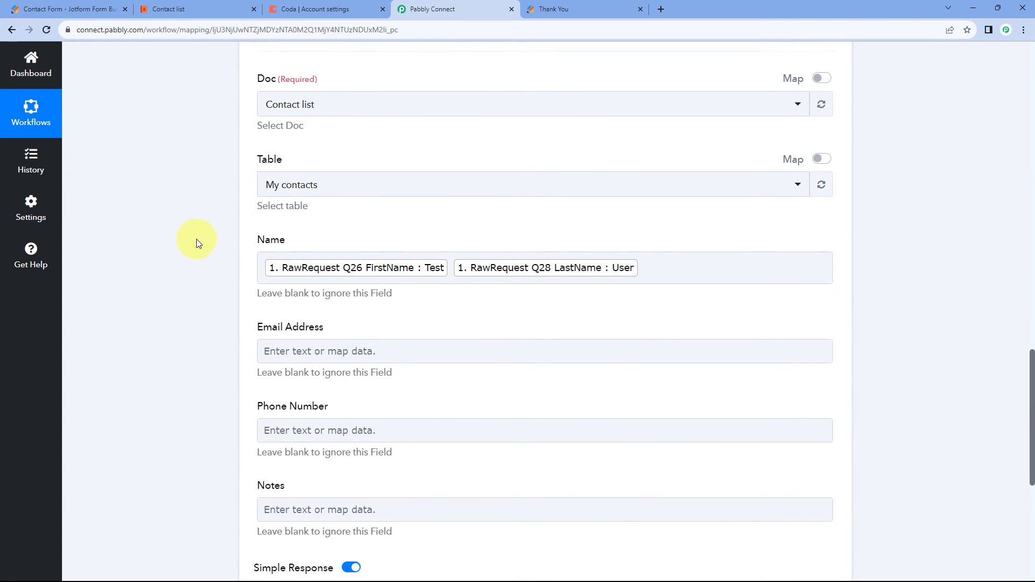
scroll(275, 238, down, 2)
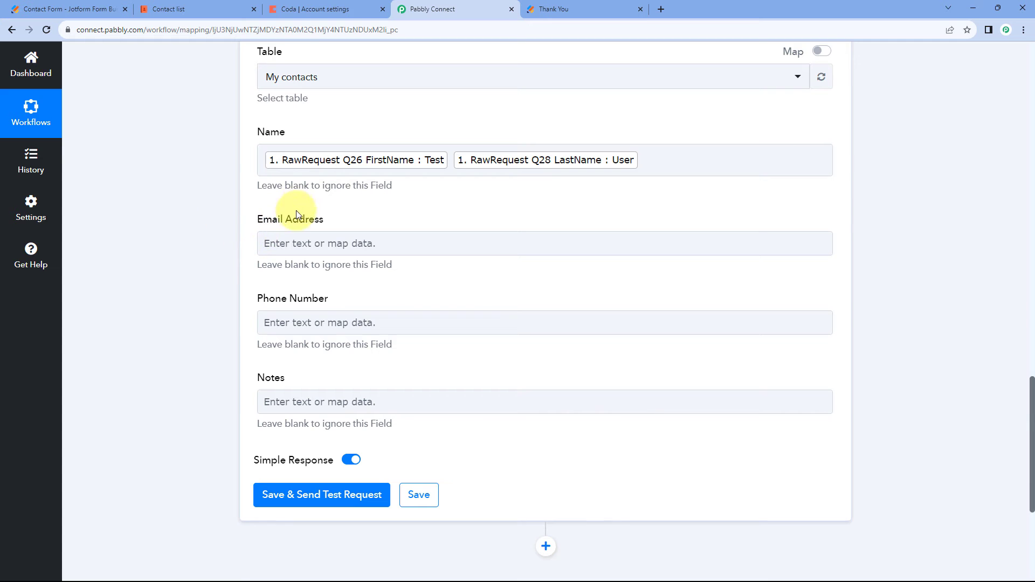
scroll(551, 225, up, 15)
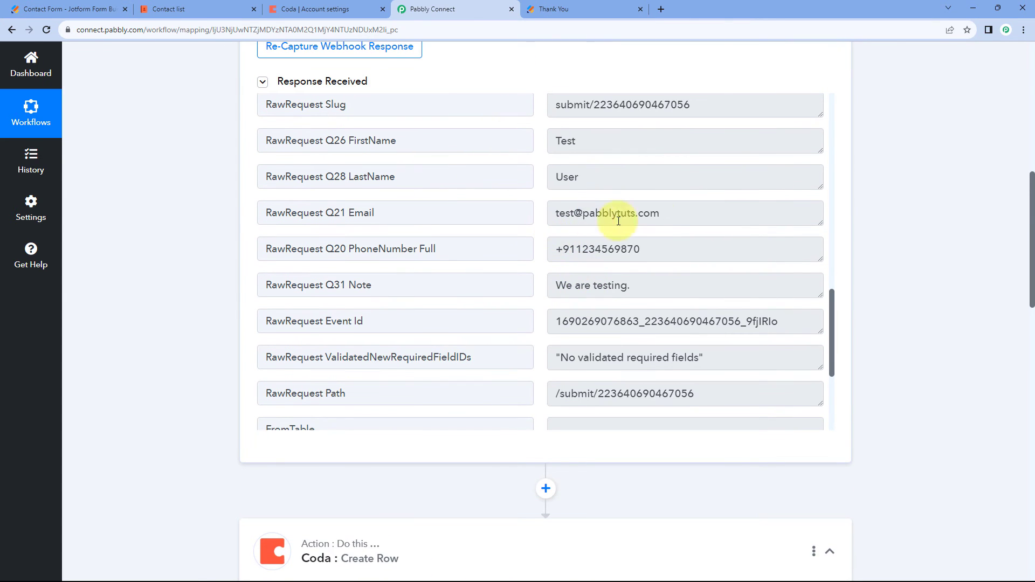
drag(666, 216, 544, 212)
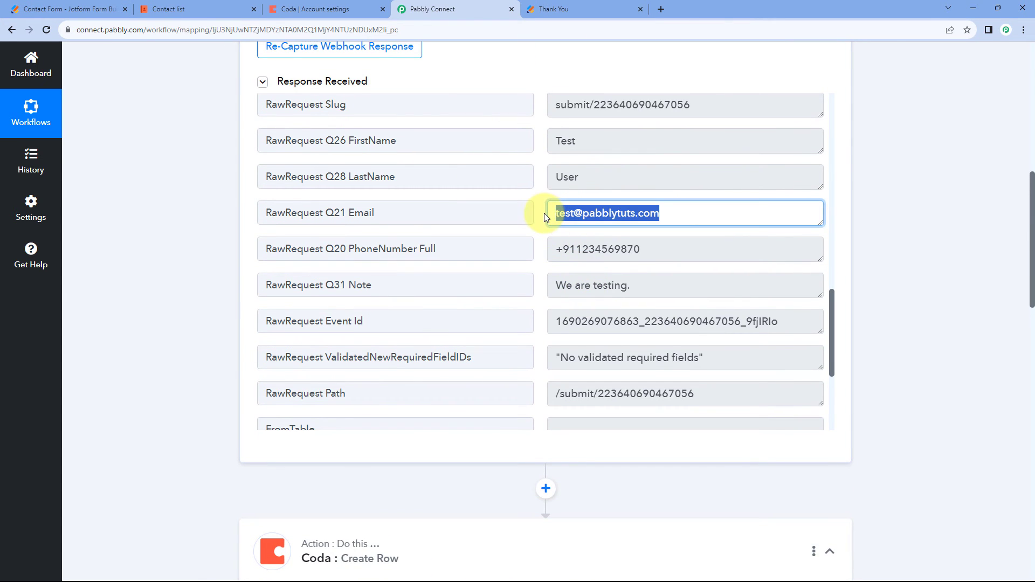
click(543, 212)
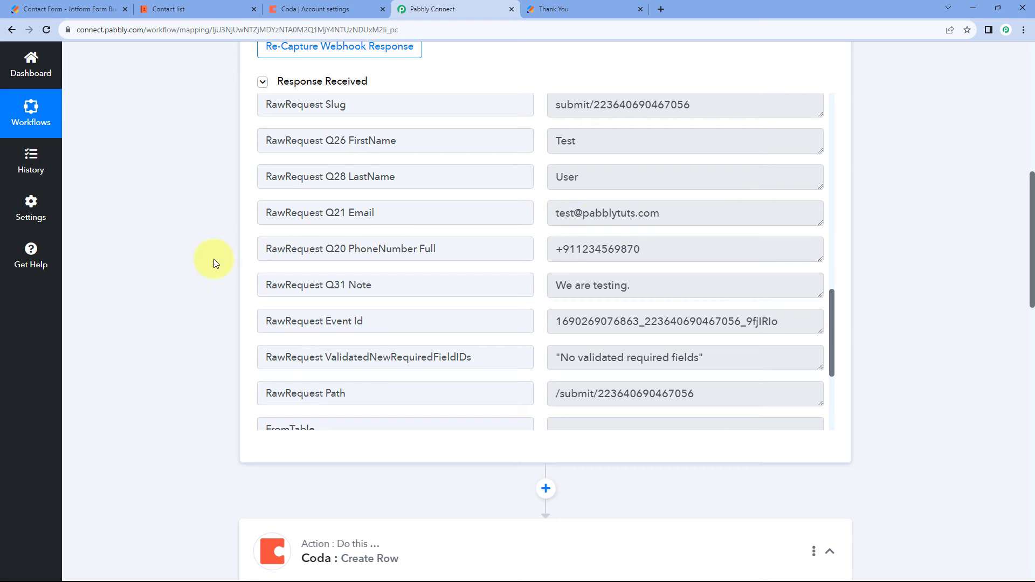
Map the Create Row action's Email Address field to RawRequest Q21 Email from the Capture Webhook data.
scroll(211, 259, down, 16)
click(286, 190)
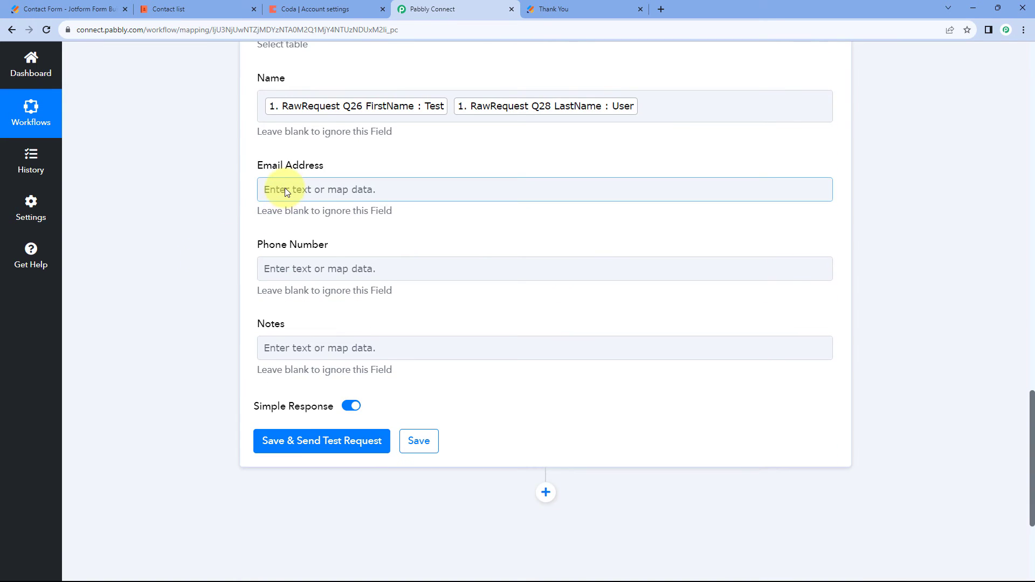
click(424, 289)
scroll(417, 344, down, 4)
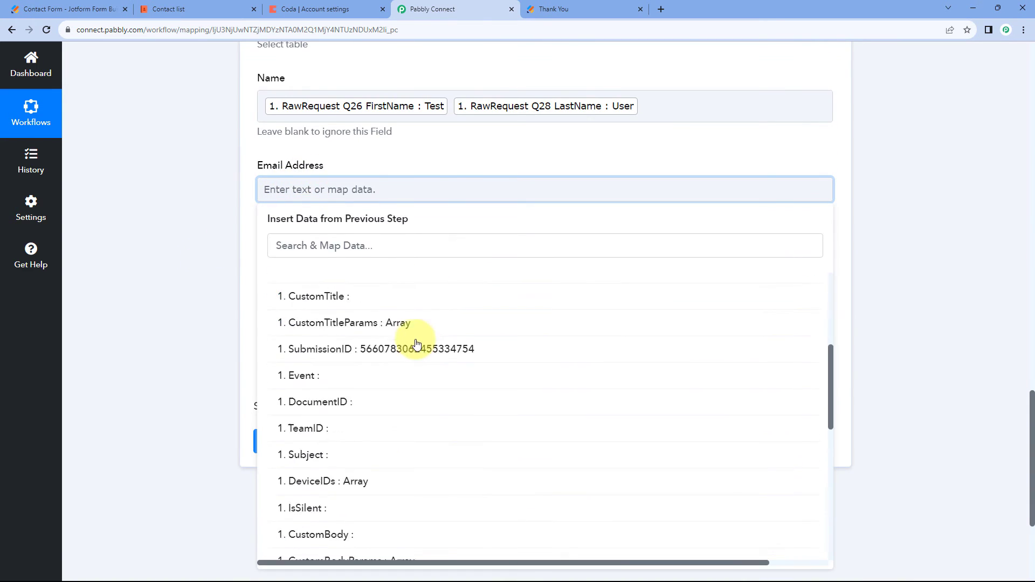
scroll(417, 344, down, 8)
click(418, 341)
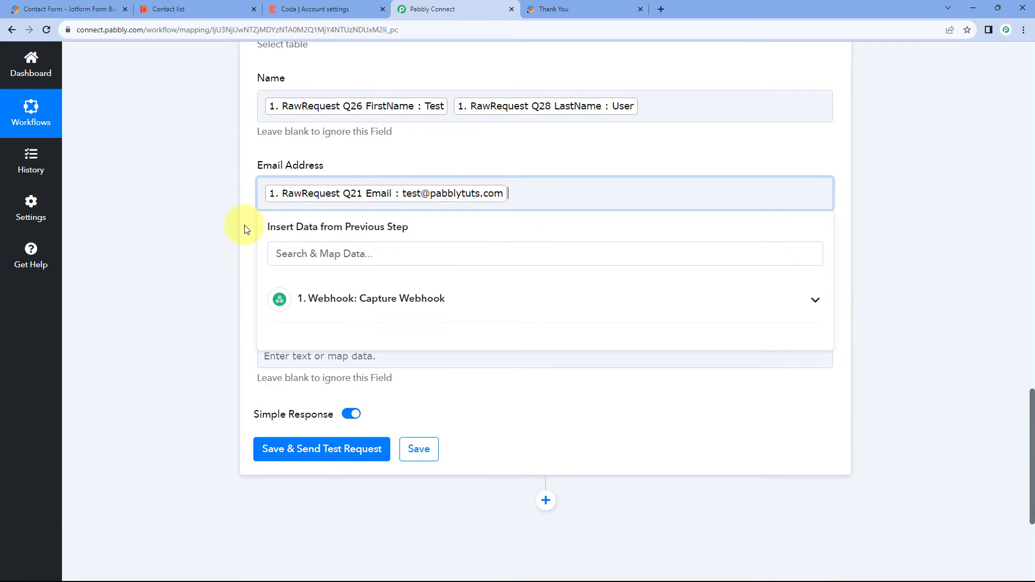
click(244, 229)
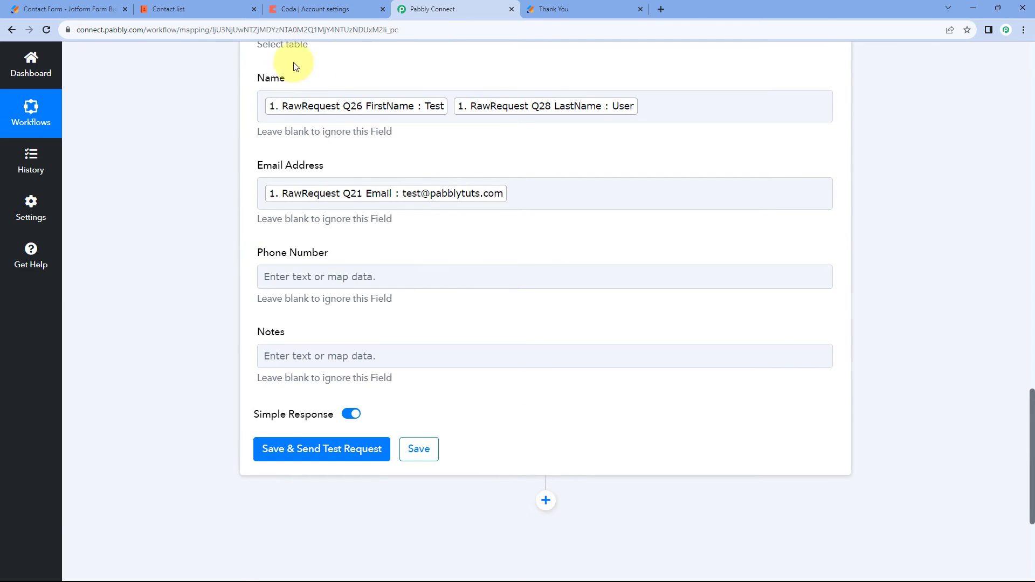
Compare the phone number and note values in the captured webhook response with the My contacts columns in Coda.
scroll(470, 132, up, 3)
scroll(468, 136, up, 4)
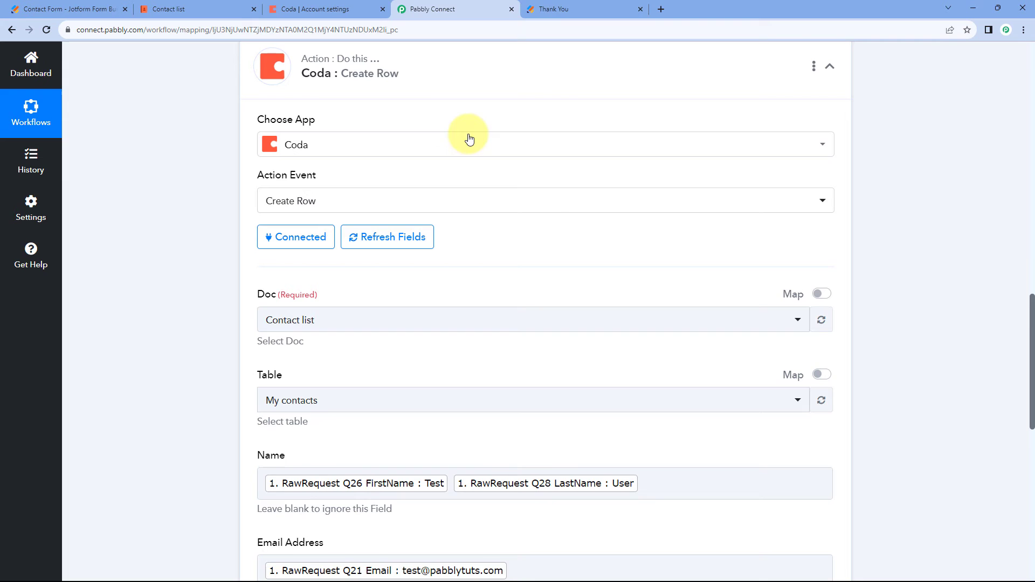
click(553, 8)
click(438, 9)
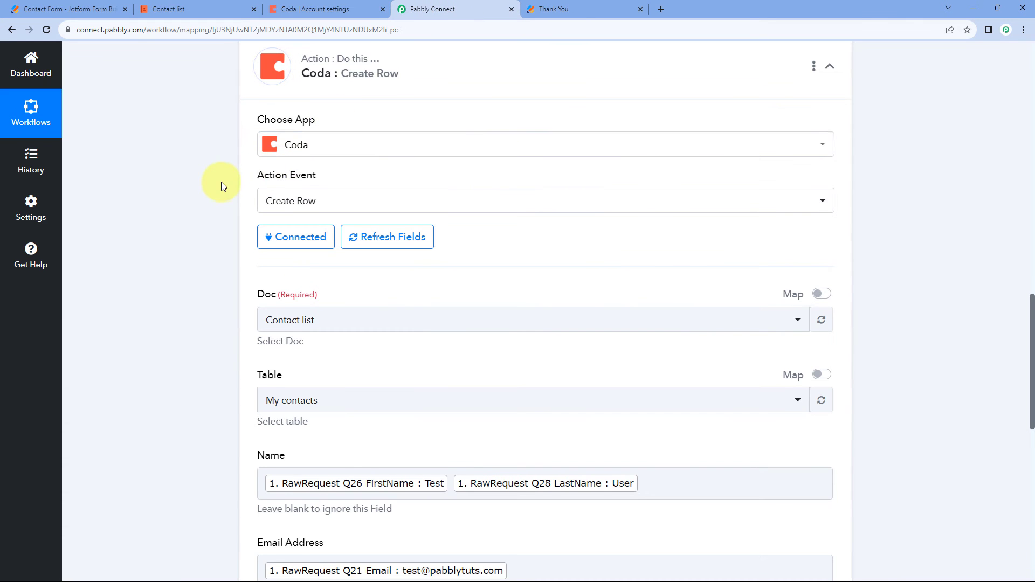
scroll(218, 182, up, 10)
scroll(211, 182, up, 4)
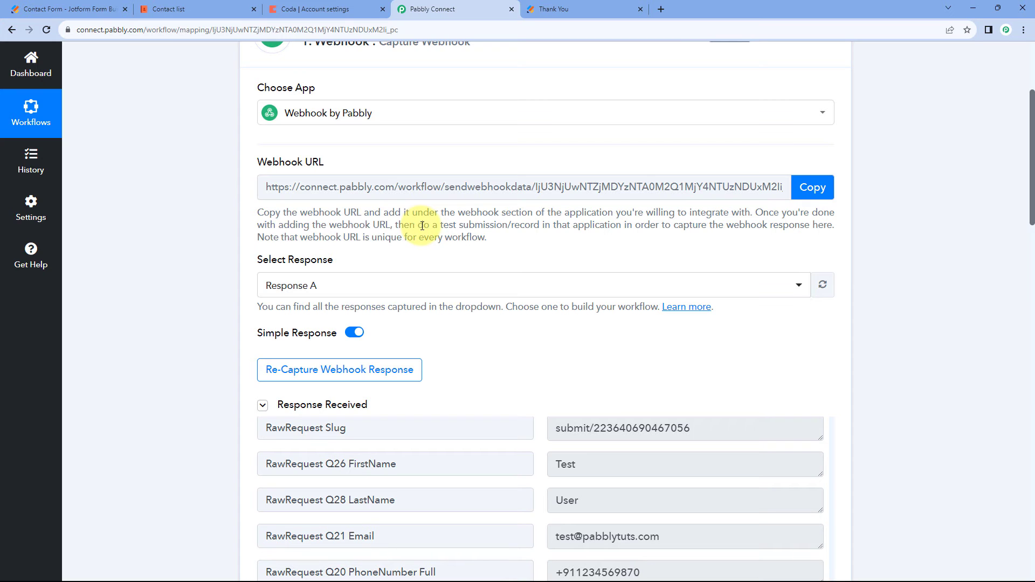
scroll(204, 219, down, 5)
scroll(270, 241, down, 2)
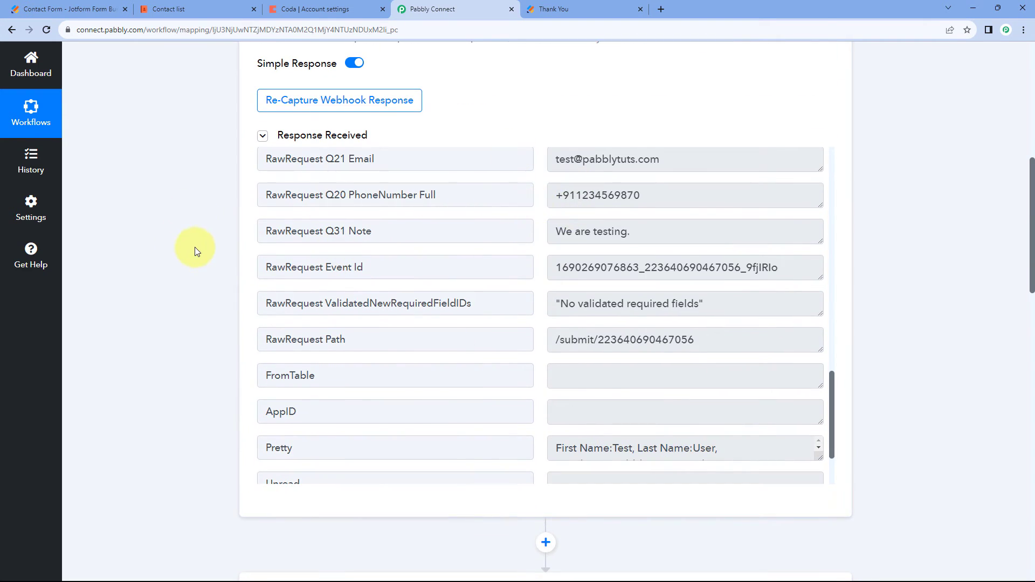
click(313, 9)
click(189, 9)
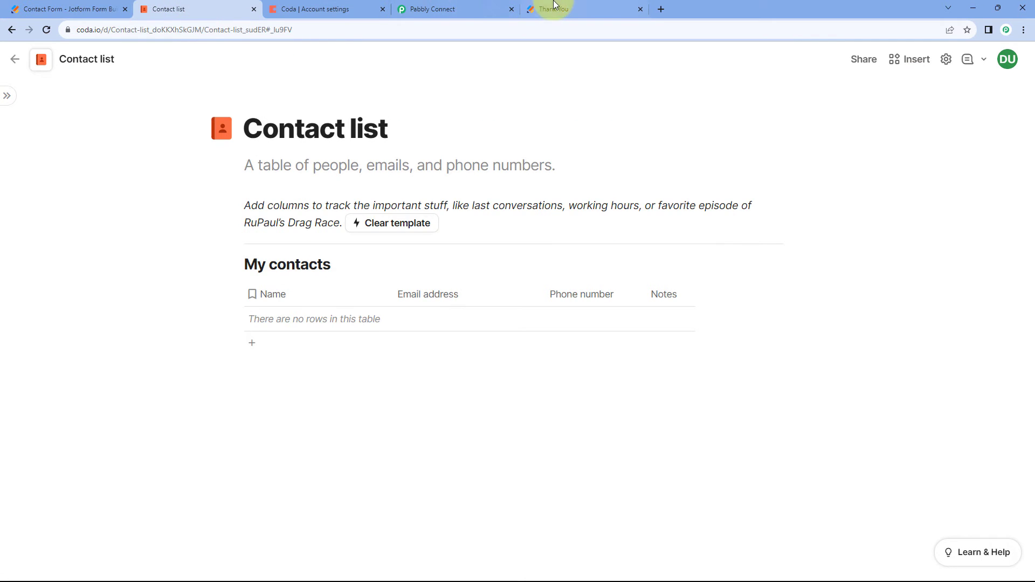
click(447, 9)
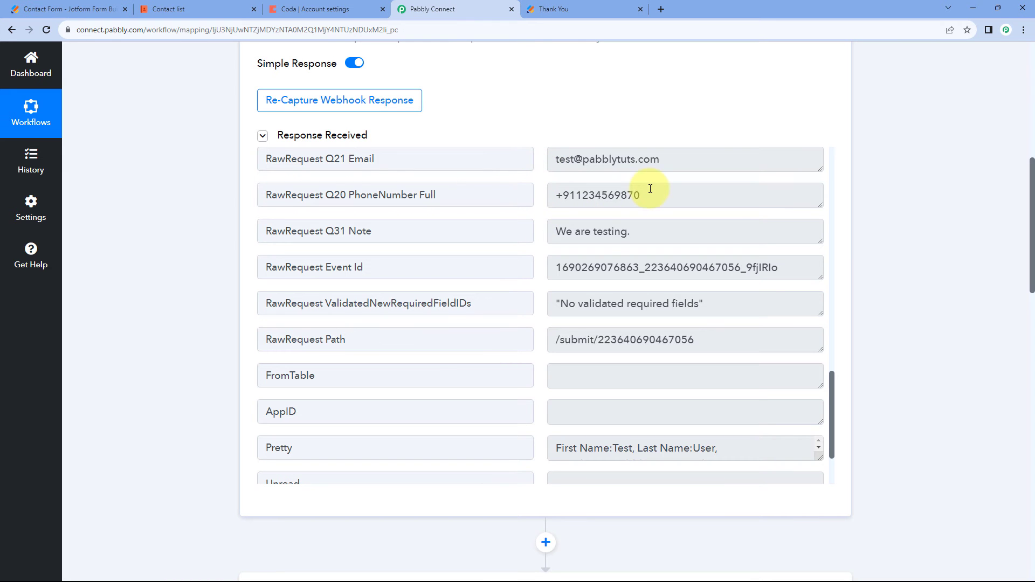
drag(650, 189, 549, 194)
drag(650, 228, 550, 230)
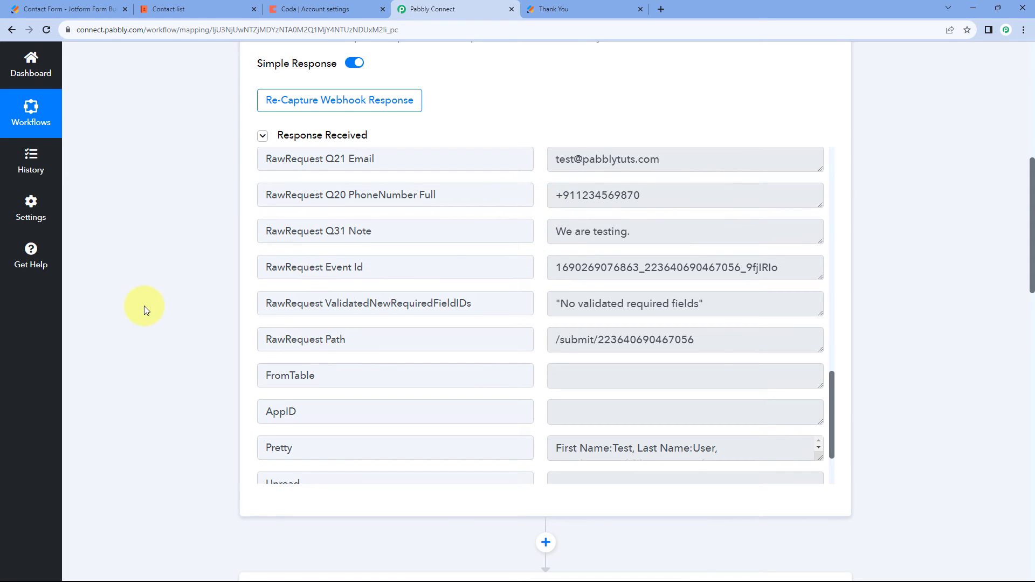
scroll(197, 294, down, 15)
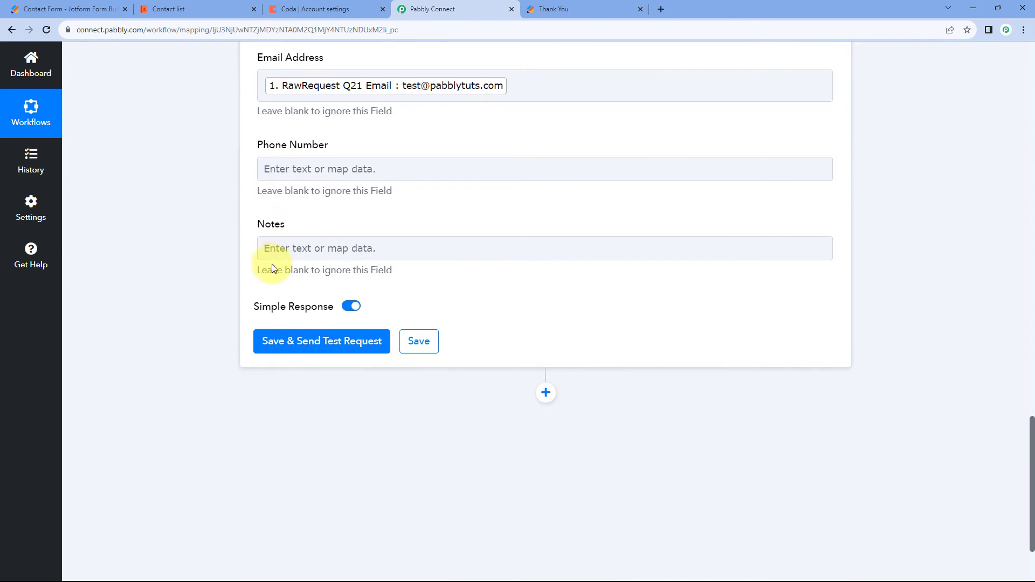
Map the Create Row action's Phone Number field to RawRequest Q20 PhoneNumber Full from the Capture Webhook data.
click(300, 170)
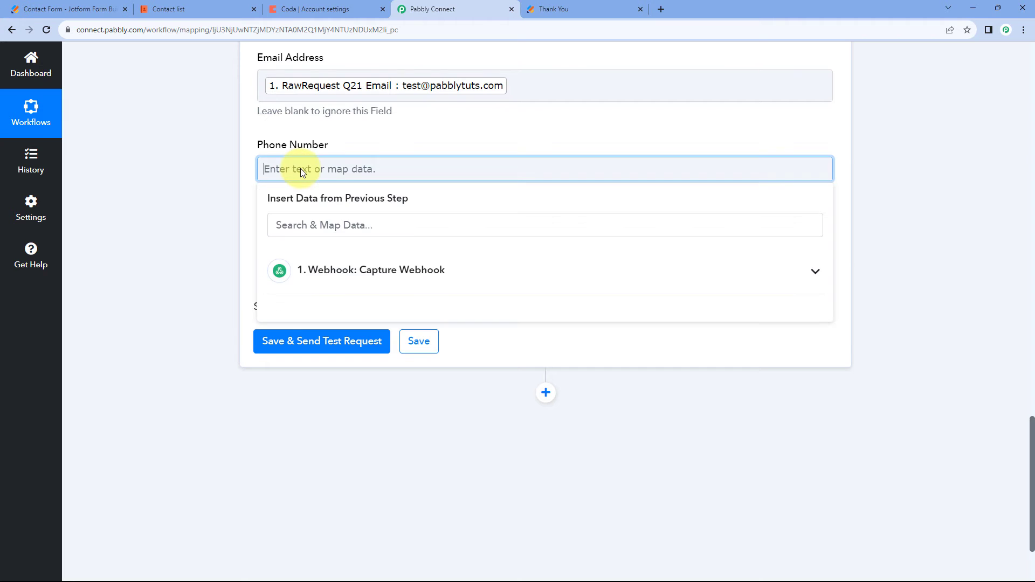
click(330, 264)
scroll(393, 344, down, 4)
scroll(393, 344, down, 6)
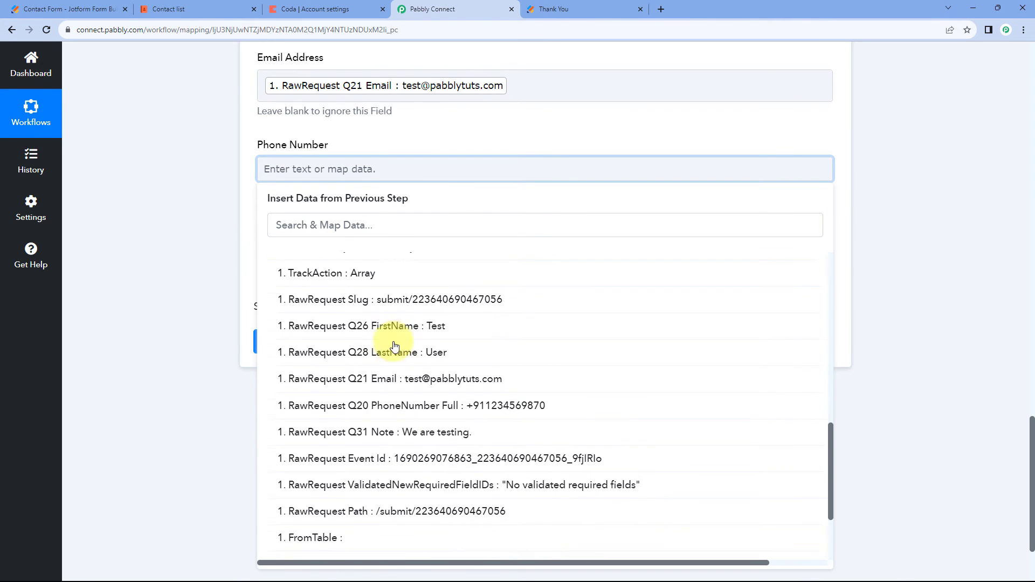
click(416, 403)
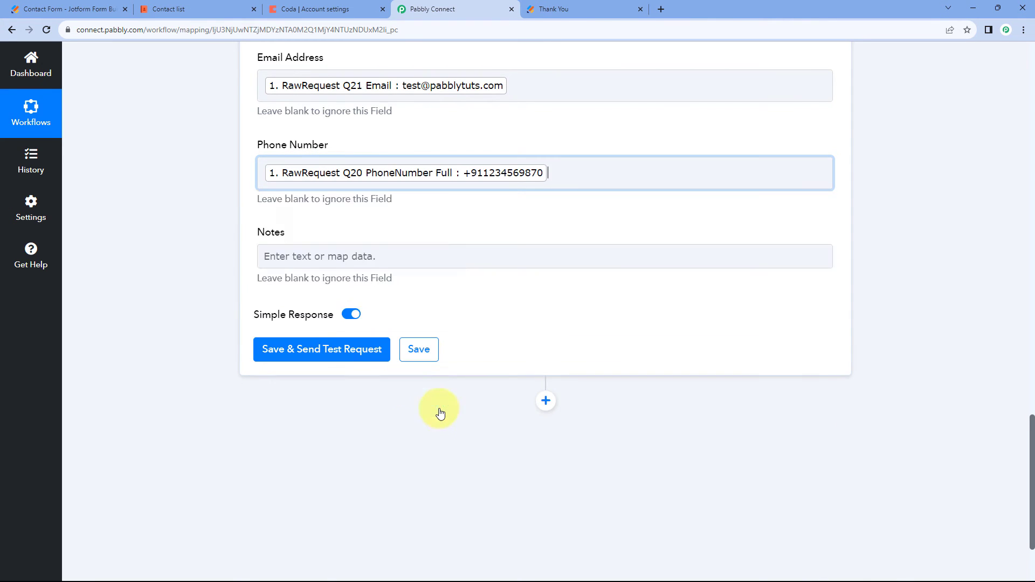
Map the Create Row action's Notes field to RawRequest Q31 Note from the Capture Webhook data.
click(297, 257)
click(352, 357)
scroll(377, 393, down, 10)
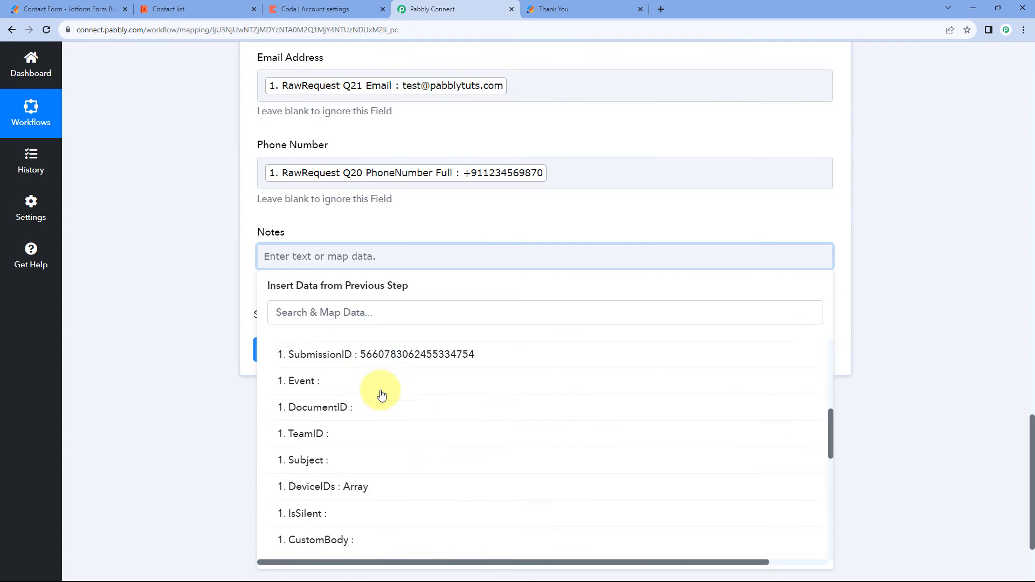
scroll(386, 399, up, 2)
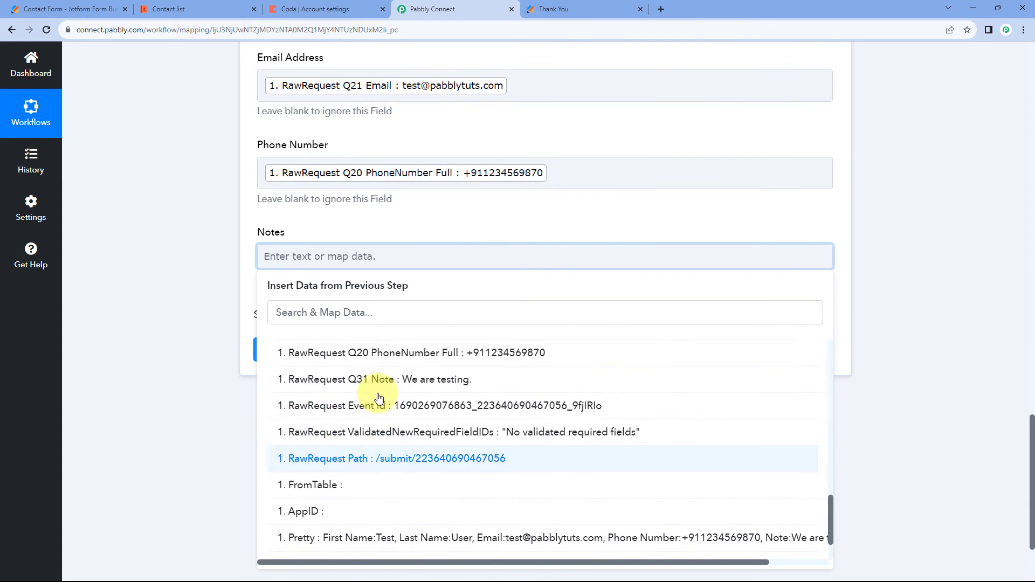
click(393, 417)
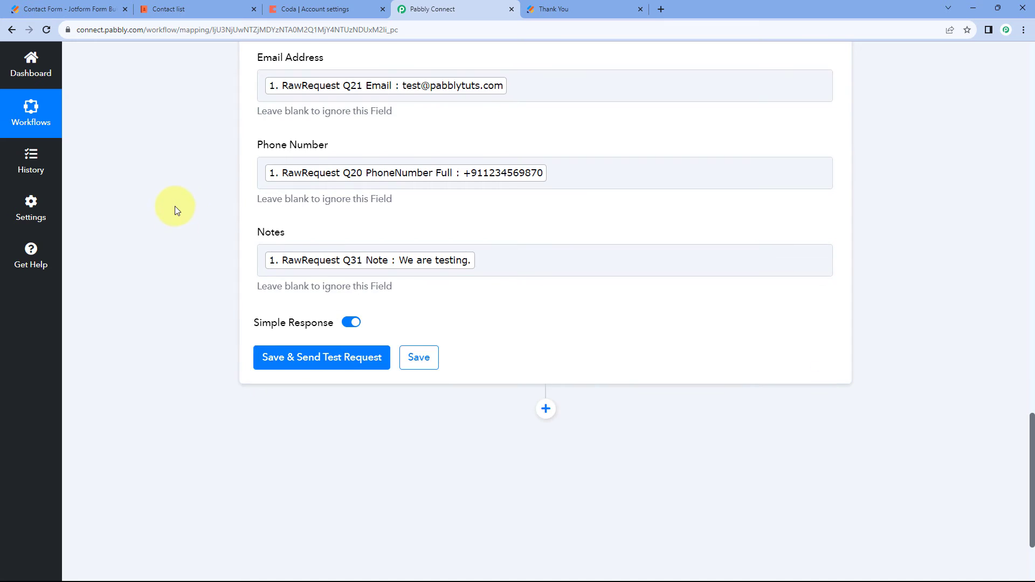
Check the field mappings against Coda's My contacts table, and save the Create Row action with a test request.
scroll(178, 206, up, 3)
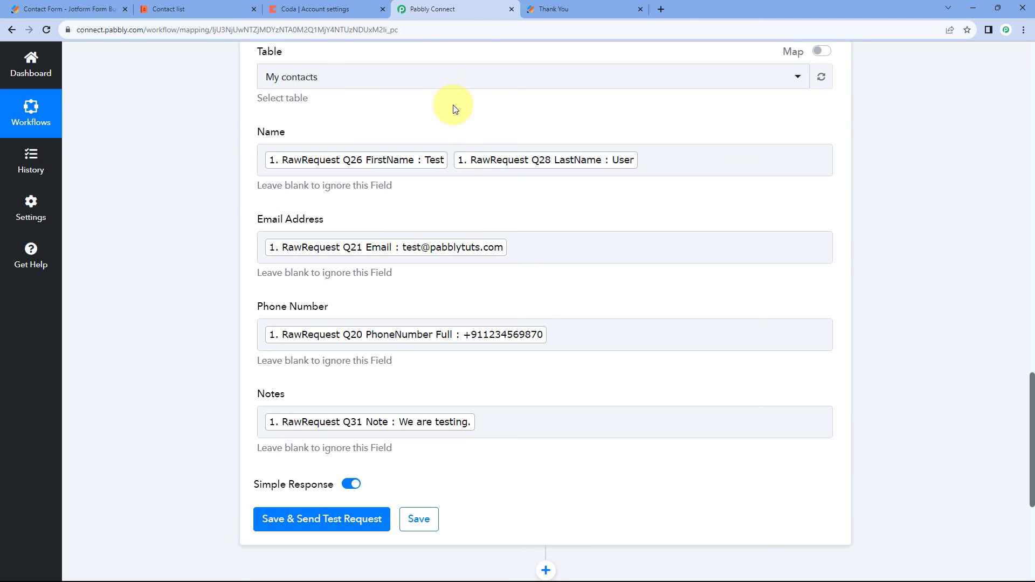
click(184, 7)
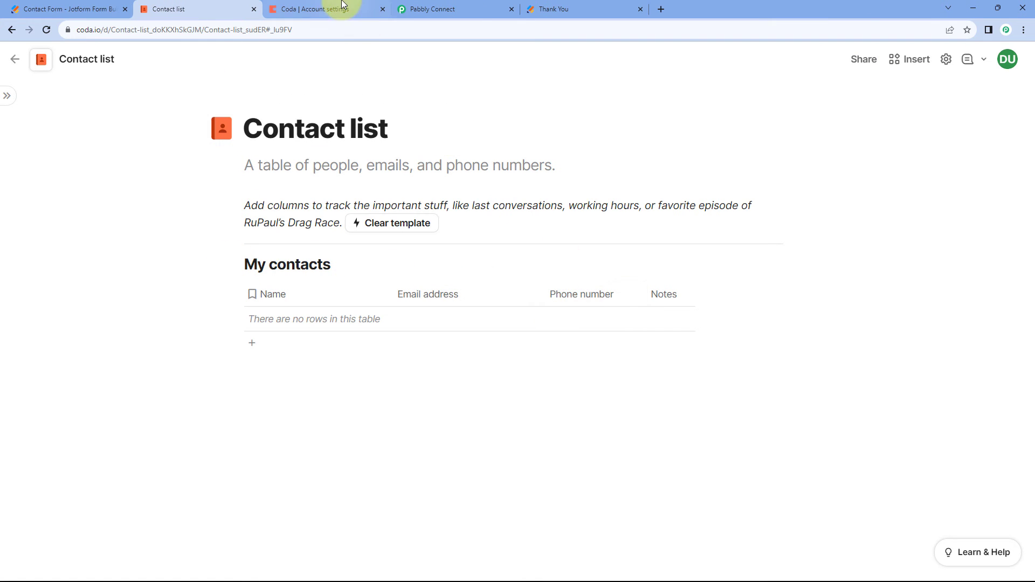
click(456, 9)
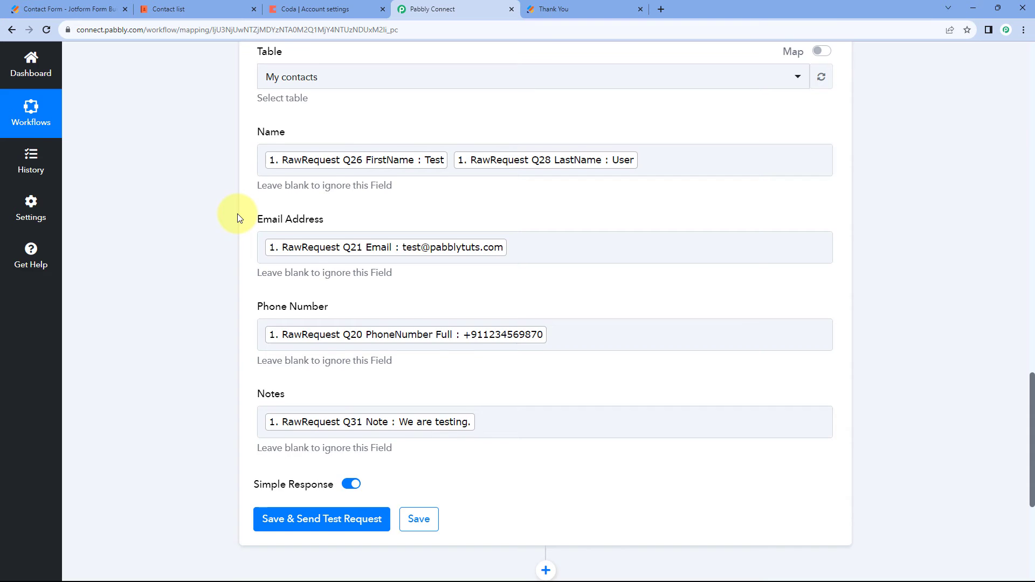
scroll(237, 213, down, 2)
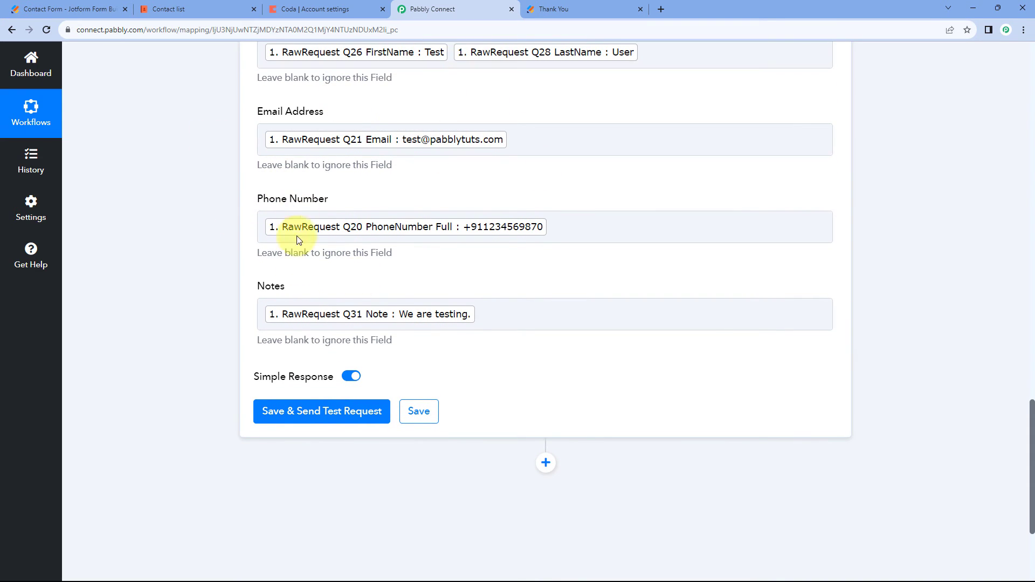
scroll(269, 335, down, 1)
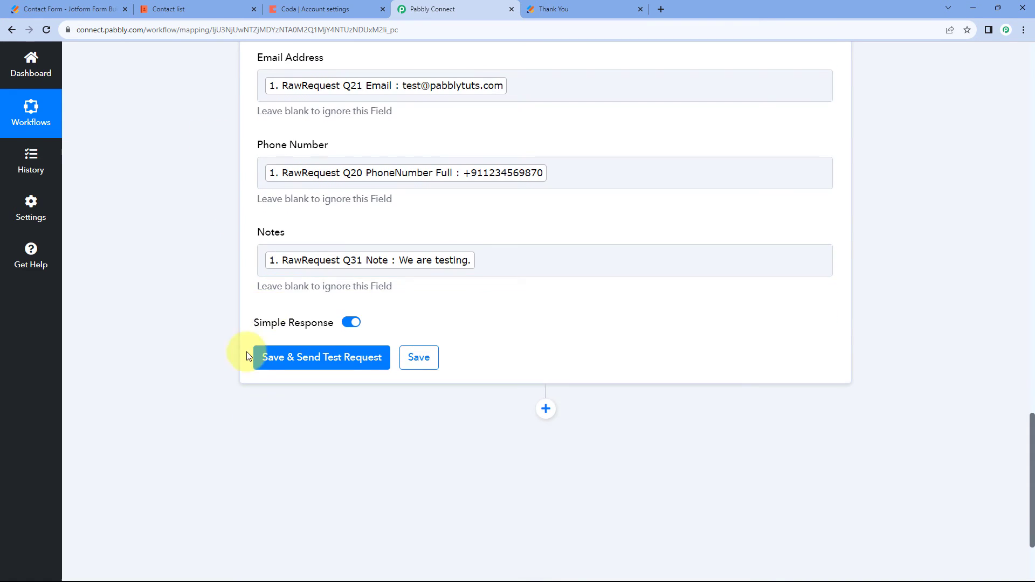
click(309, 359)
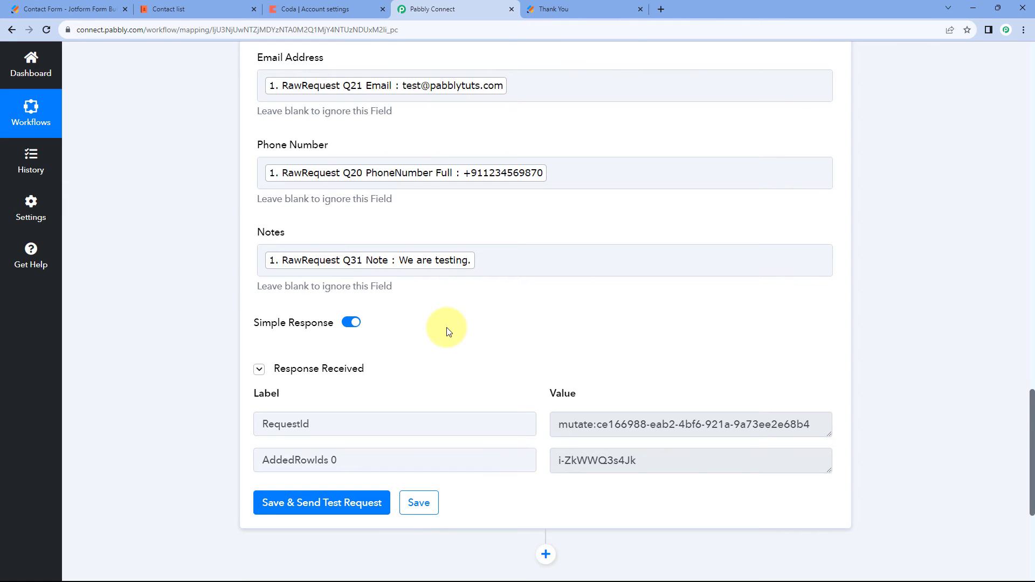
Review the Create Row test response and compare the mapped fields with the submission data captured by the webhook.
scroll(377, 335, down, 2)
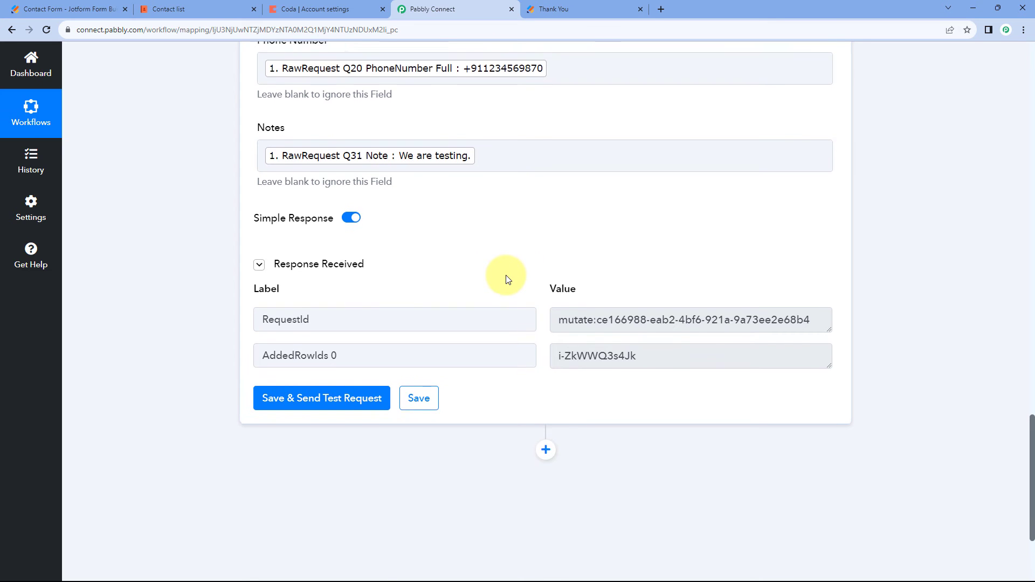
scroll(492, 286, up, 4)
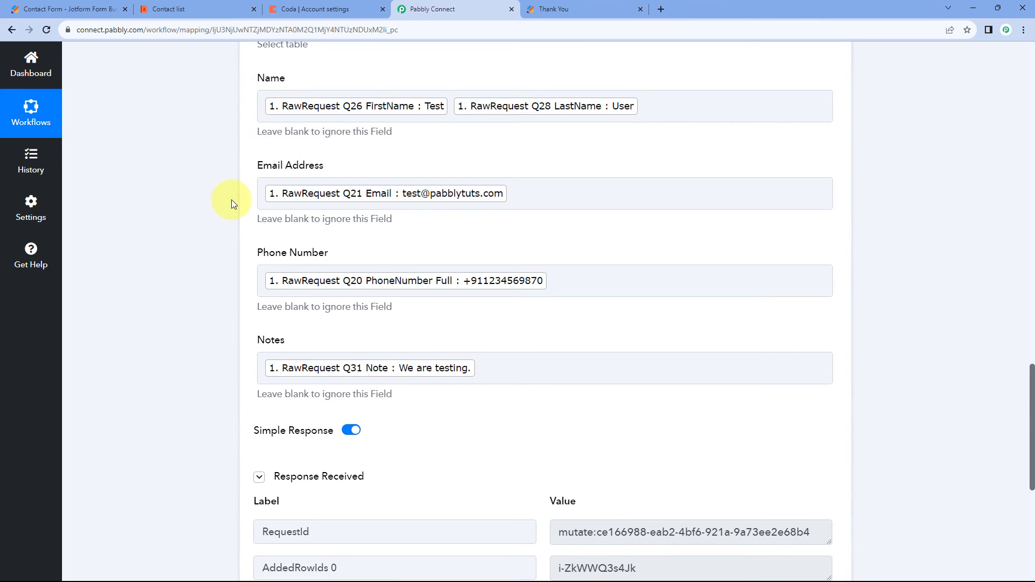
scroll(235, 227, up, 20)
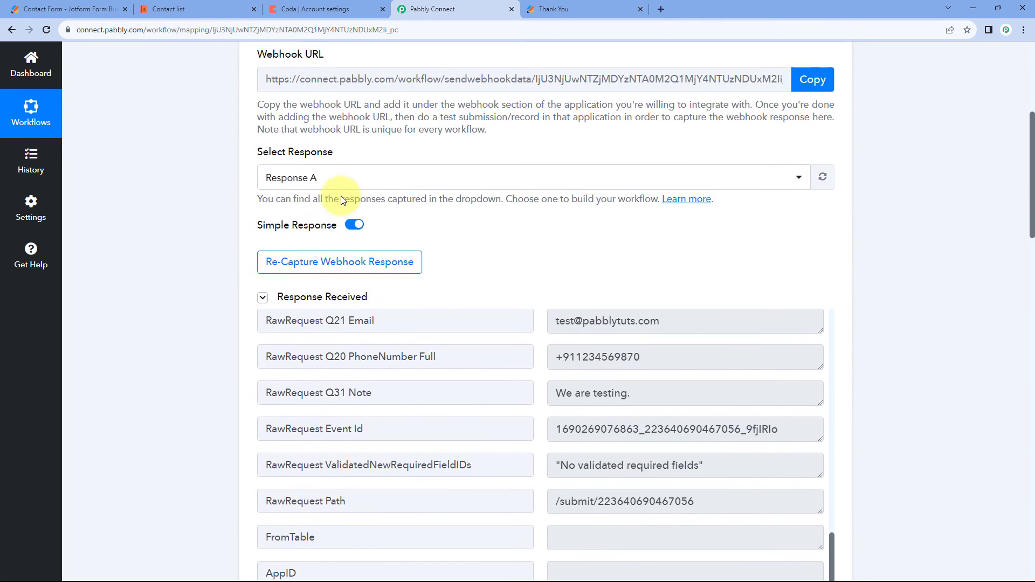
scroll(490, 214, down, 3)
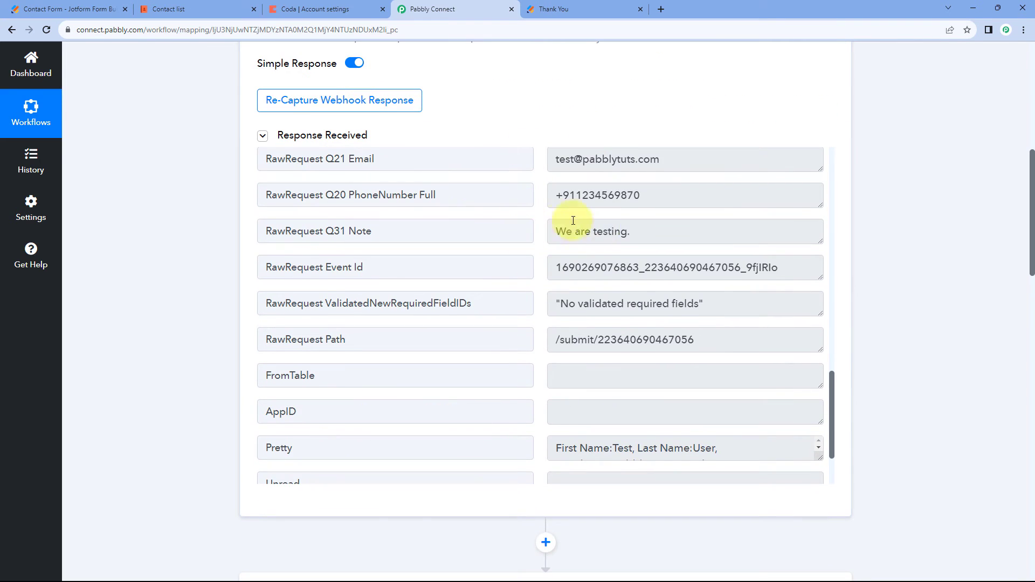
scroll(573, 220, up, 2)
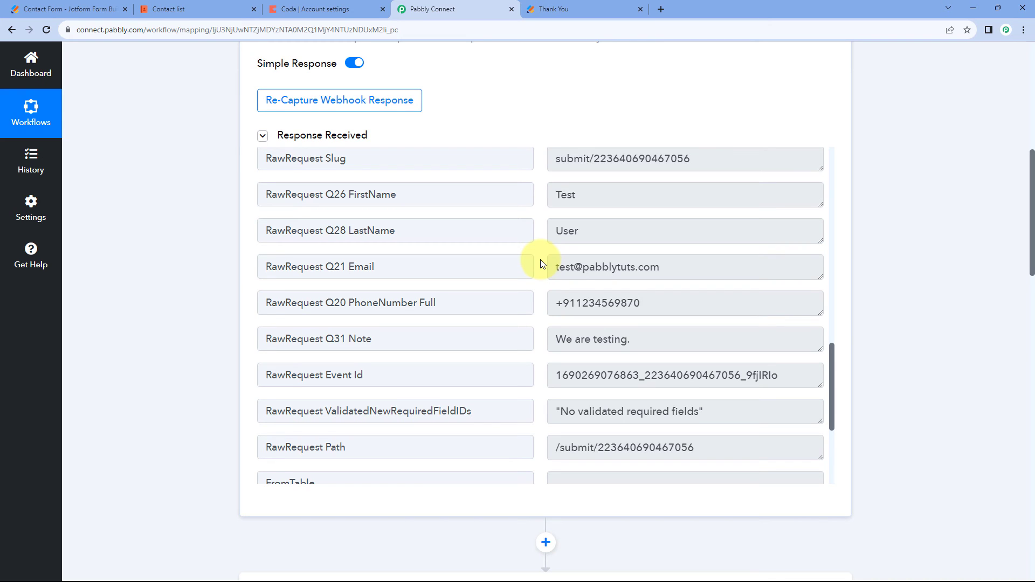
Check the test submission's row in Coda's My contacts table, including the contents of its Notes field.
click(224, 5)
click(263, 319)
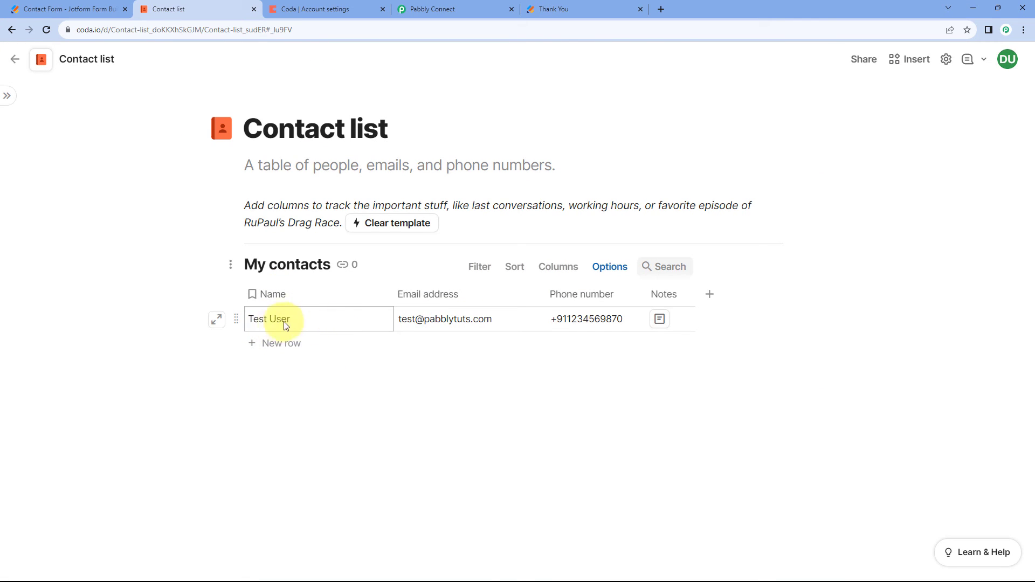
click(477, 9)
scroll(218, 242, up, 4)
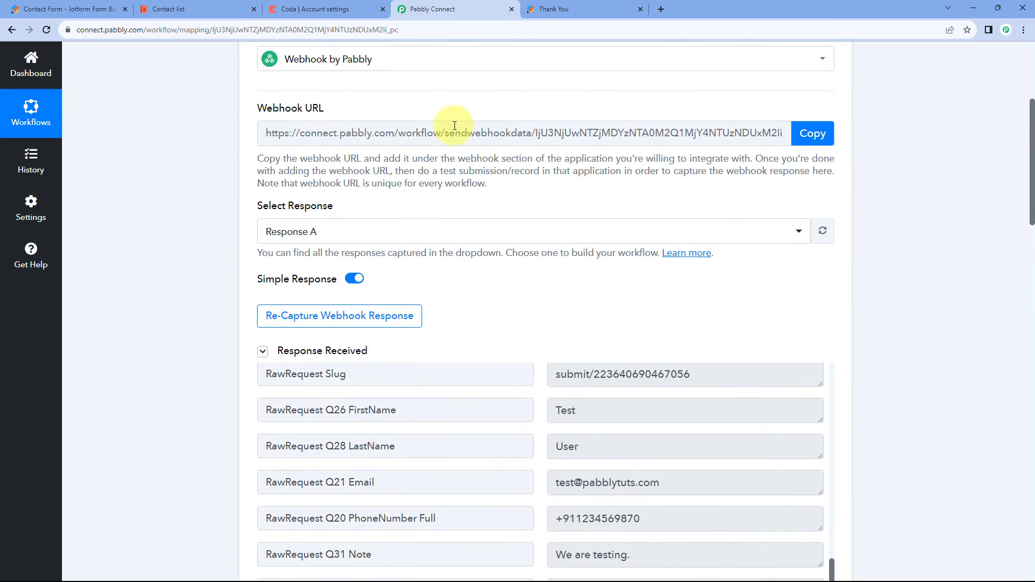
click(185, 6)
click(595, 6)
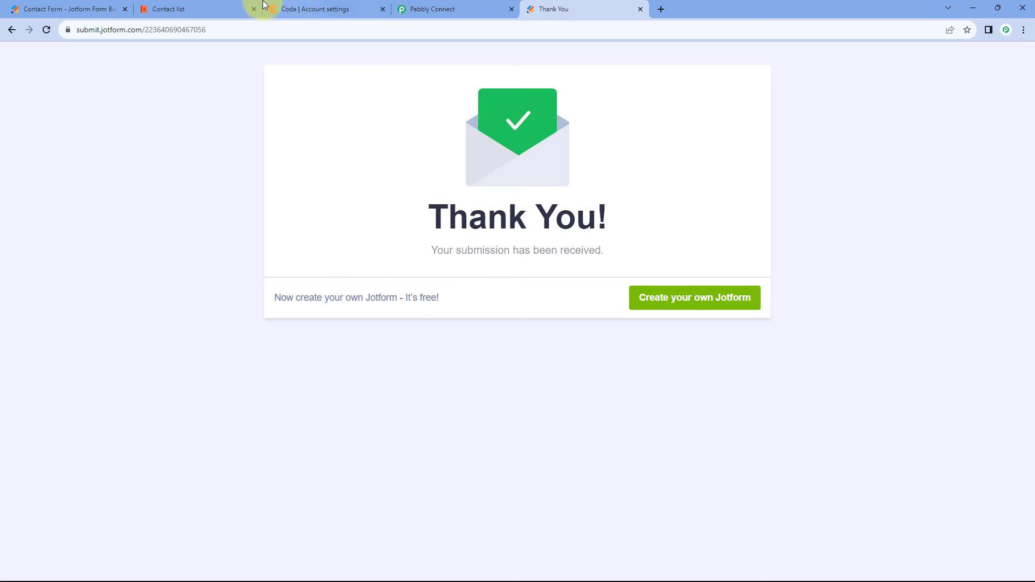
click(218, 7)
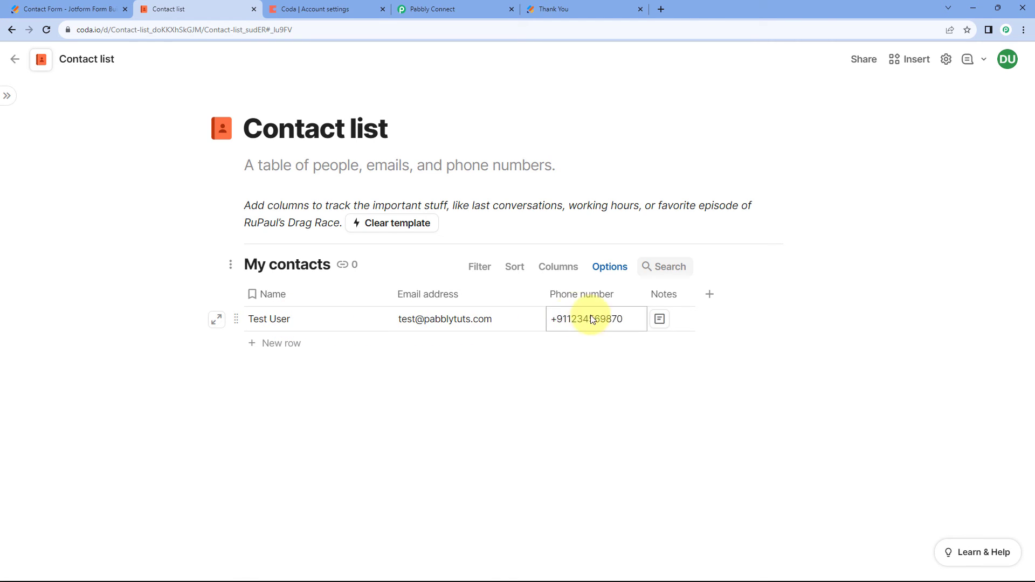
click(659, 321)
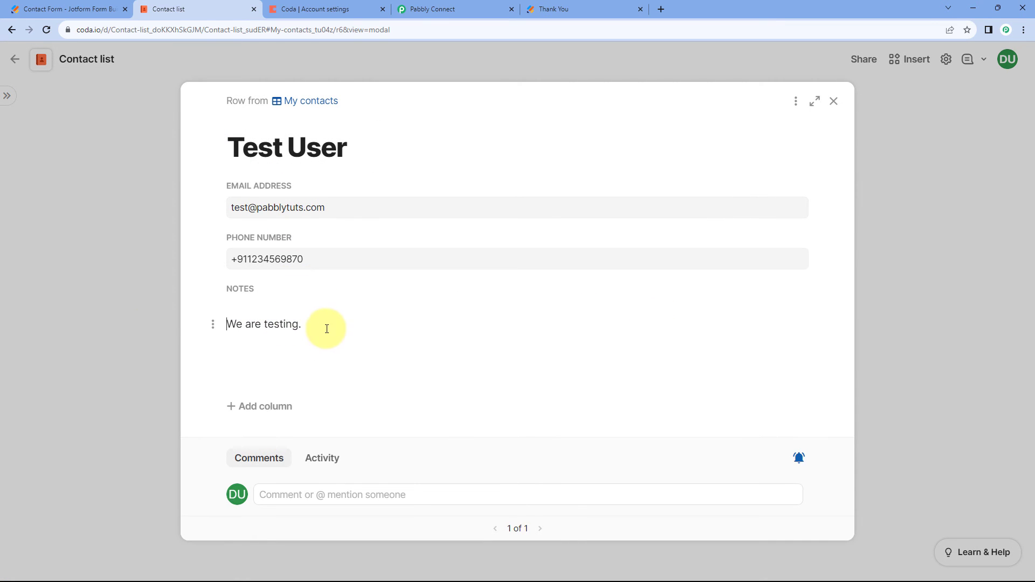
click(138, 305)
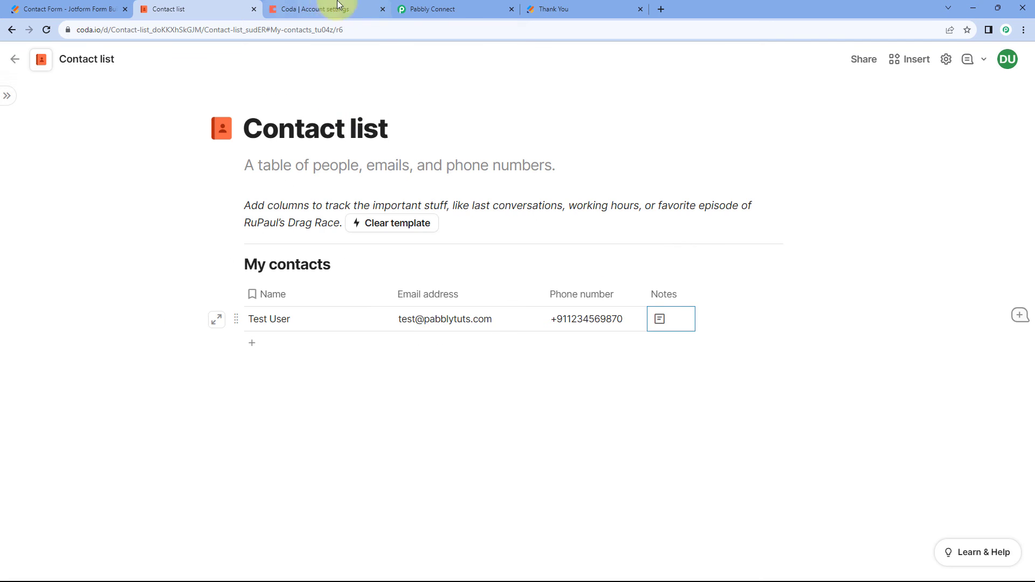
Switch to Pabbly Connect, collapse the Capture Webhook and Create Row steps, and review the Webhook to Coda workflow.
click(432, 9)
scroll(264, 270, up, 5)
click(634, 134)
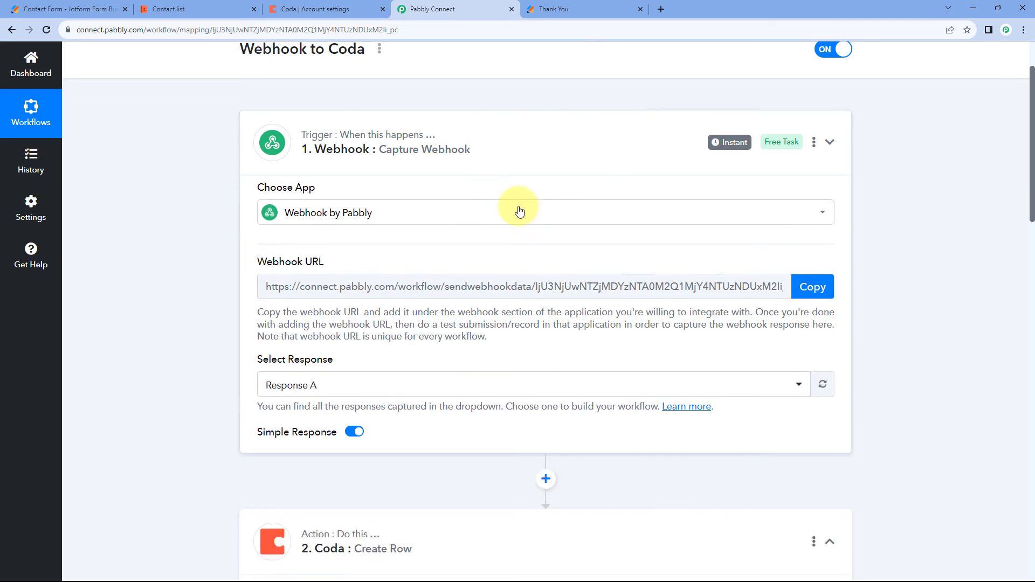
click(622, 259)
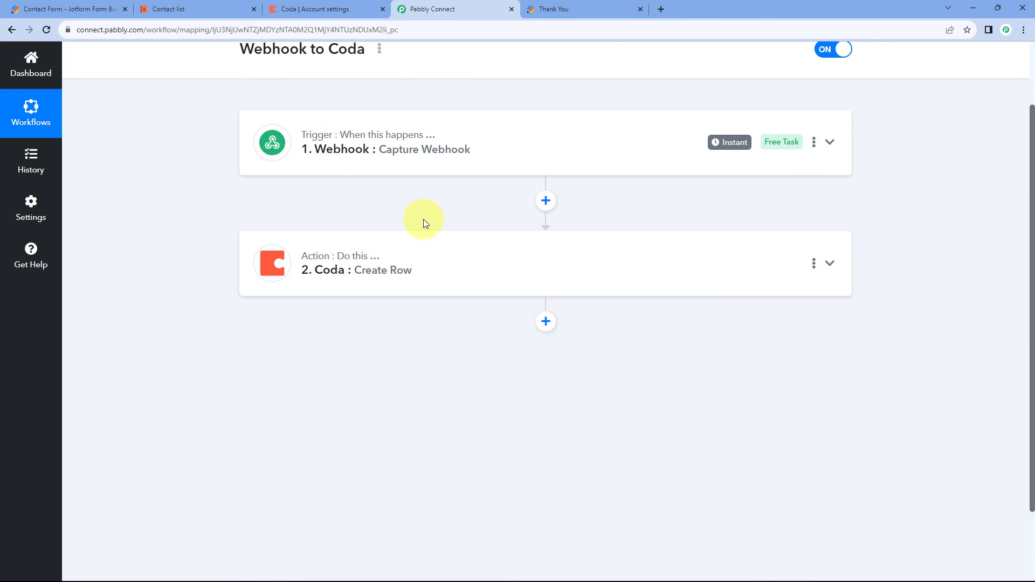
scroll(422, 220, up, 2)
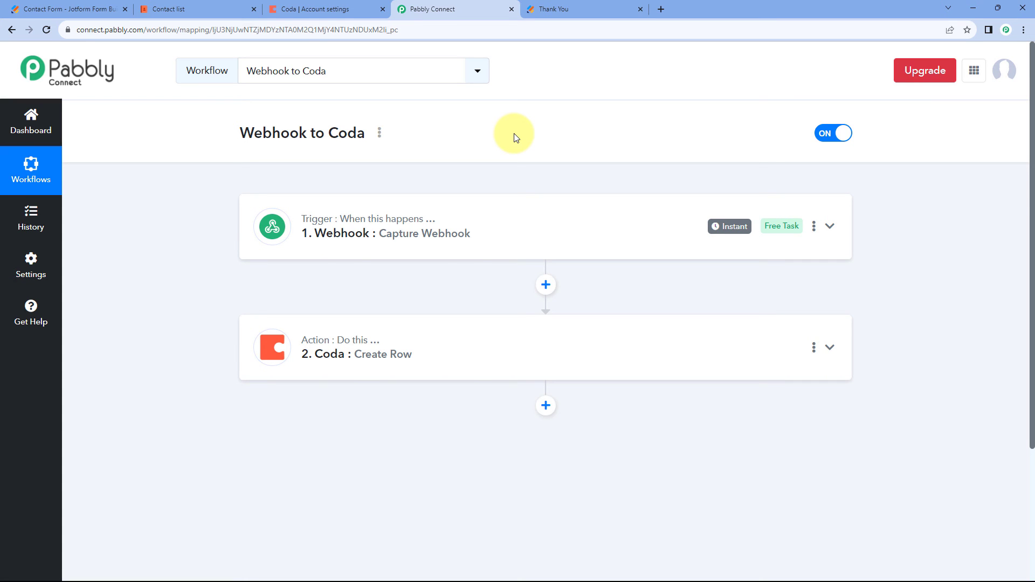
scroll(504, 153, down, 1)
click(480, 173)
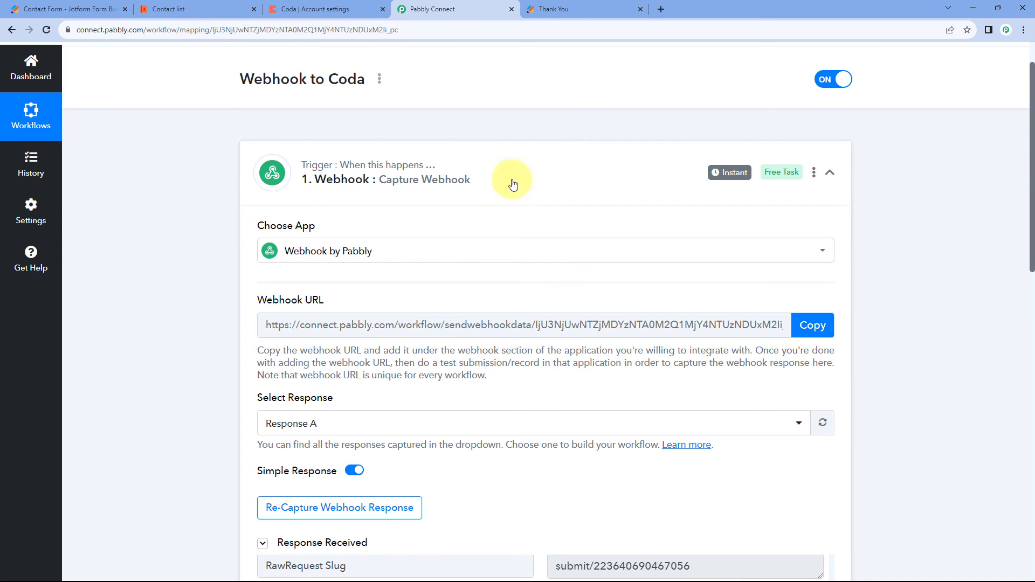
click(501, 163)
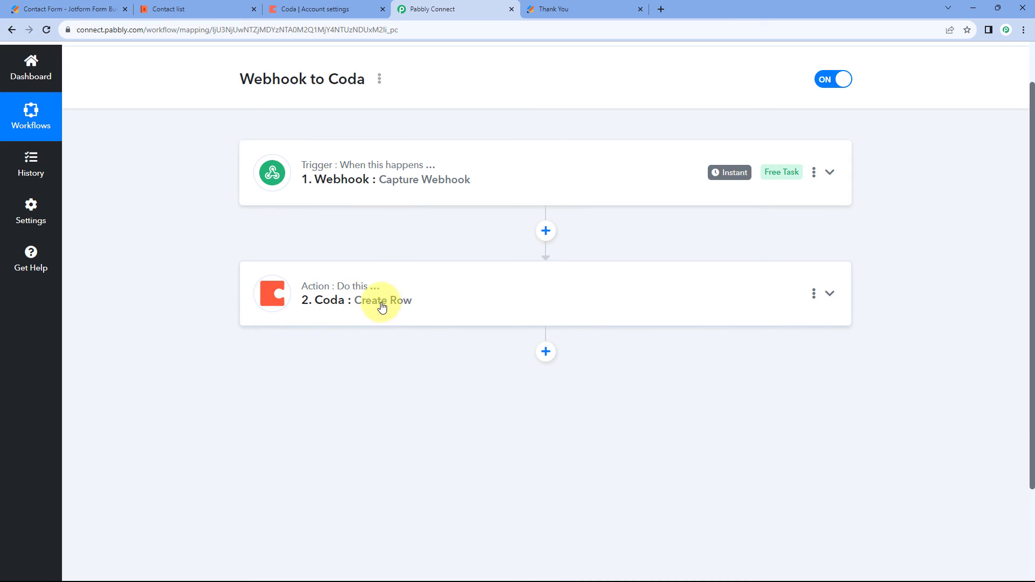
scroll(425, 275, up, 1)
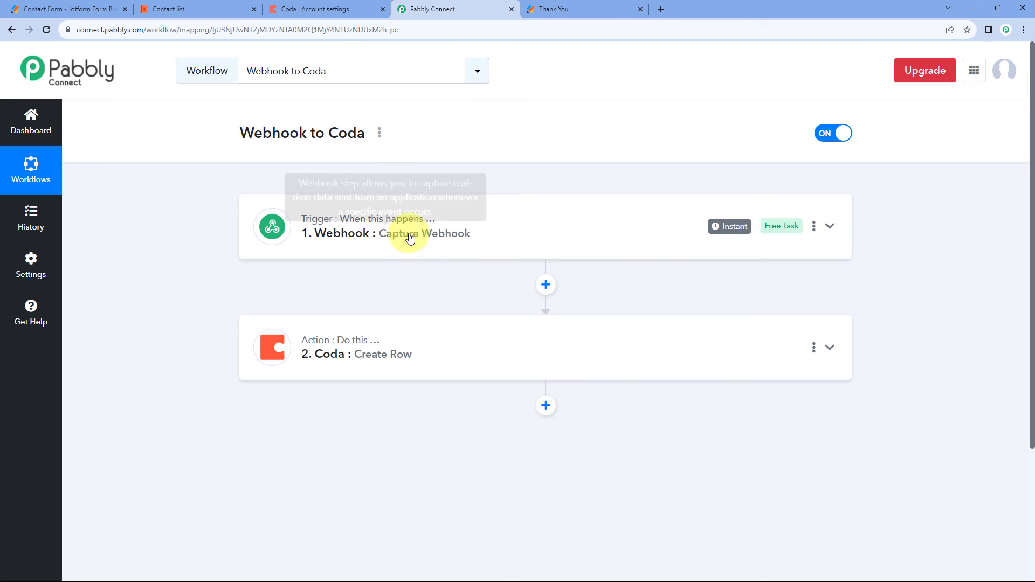
Open a fresh copy of the Jotform Contact Form and fill in the contact's first name, last name, email and phone number.
click(564, 4)
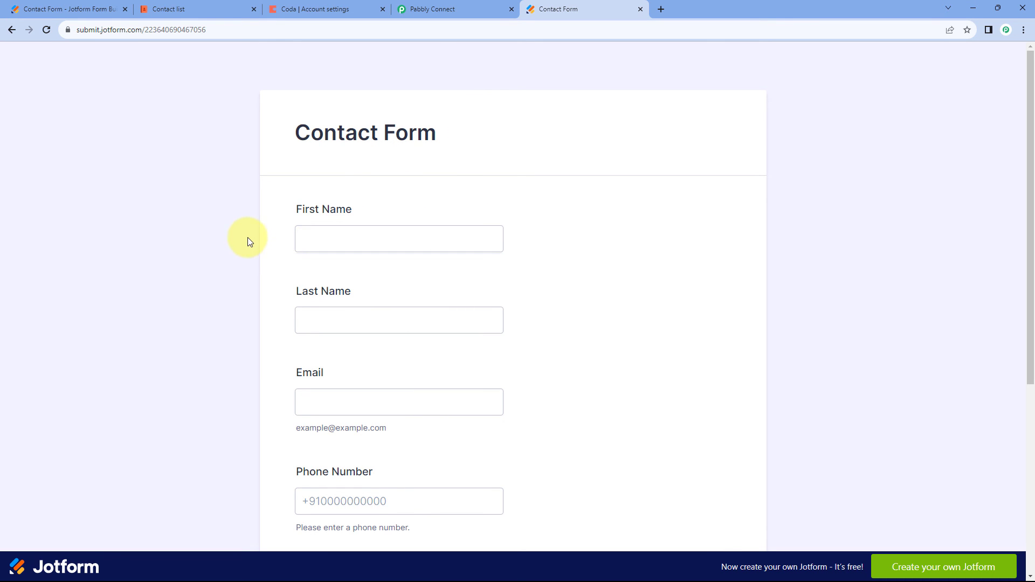
scroll(251, 240, down, 1)
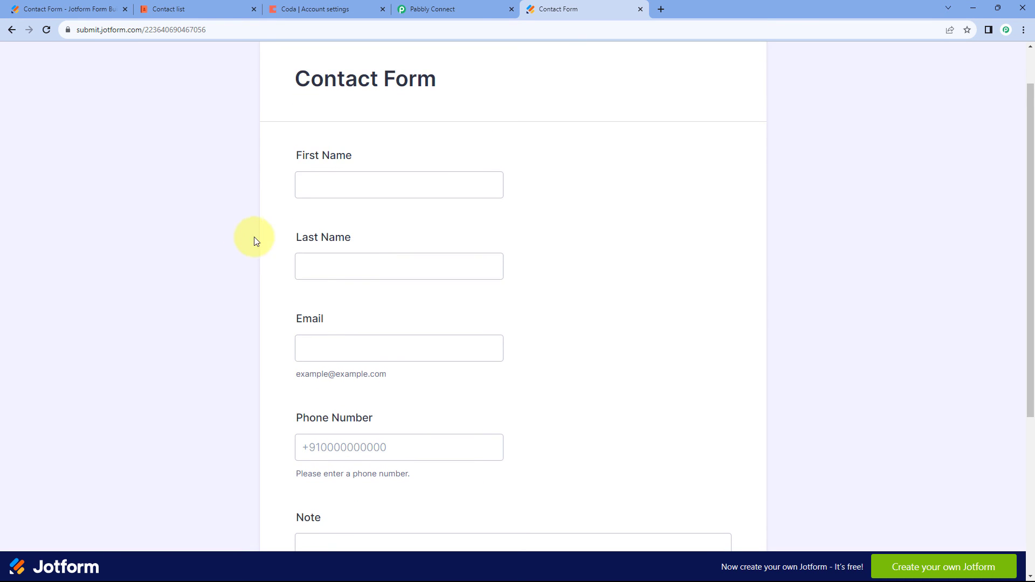
click(335, 184)
text(Dummy)
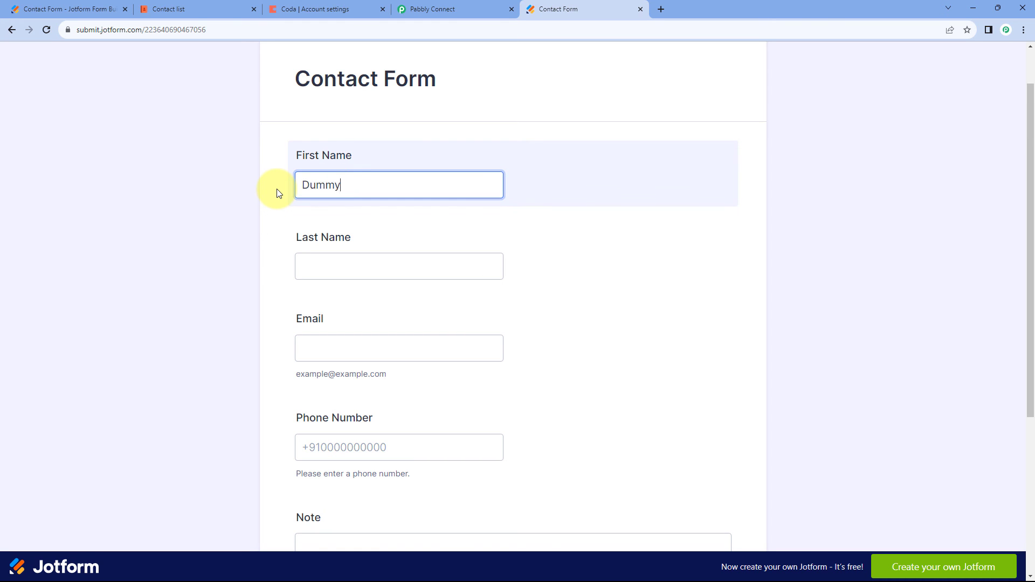
key(Tab)
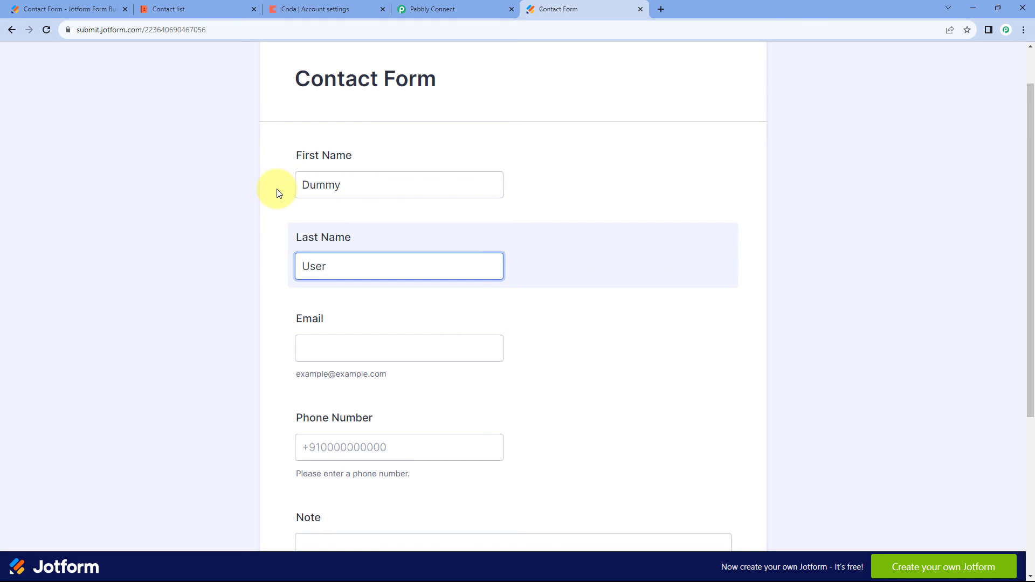
key(Tab)
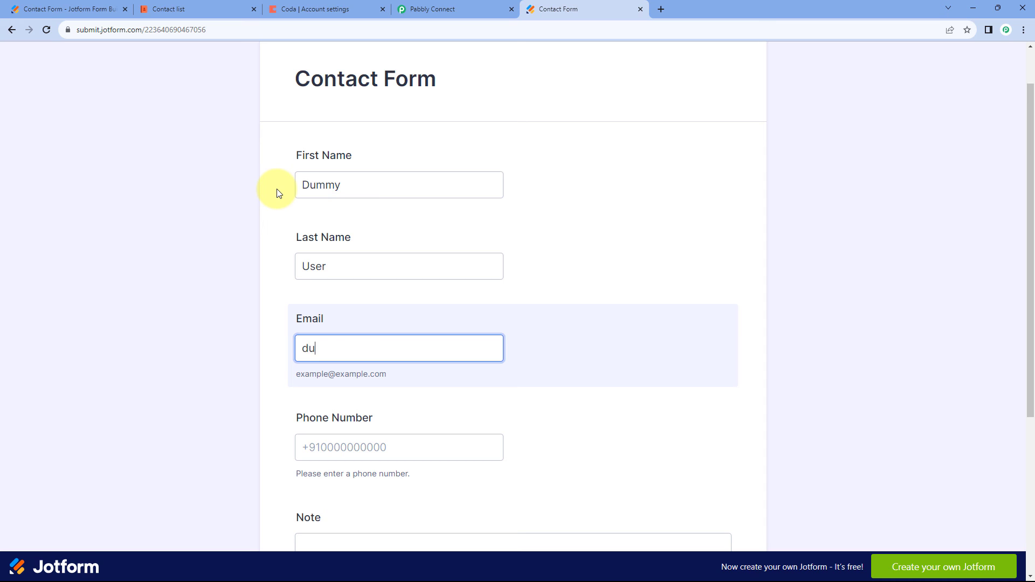
key(Tab)
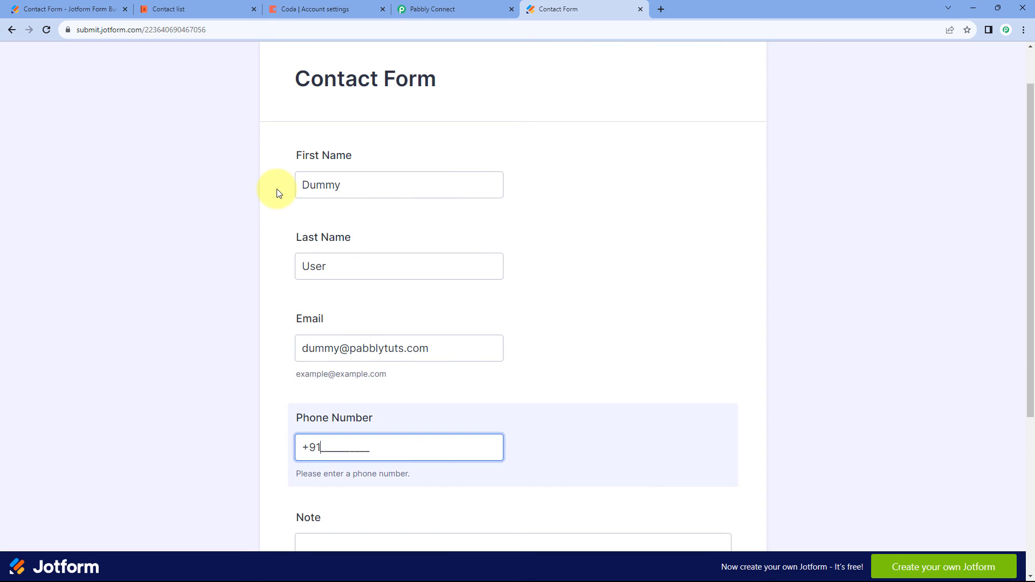
text(1236547890)
Enter "This is a real-time test." as the Note and submit the Contact Form.
scroll(153, 348, down, 5)
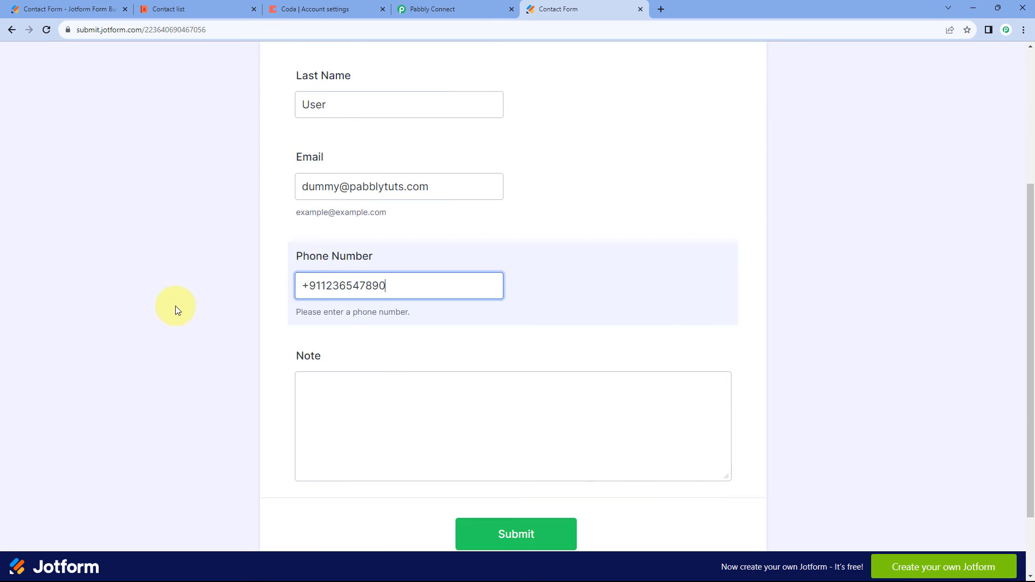
click(316, 307)
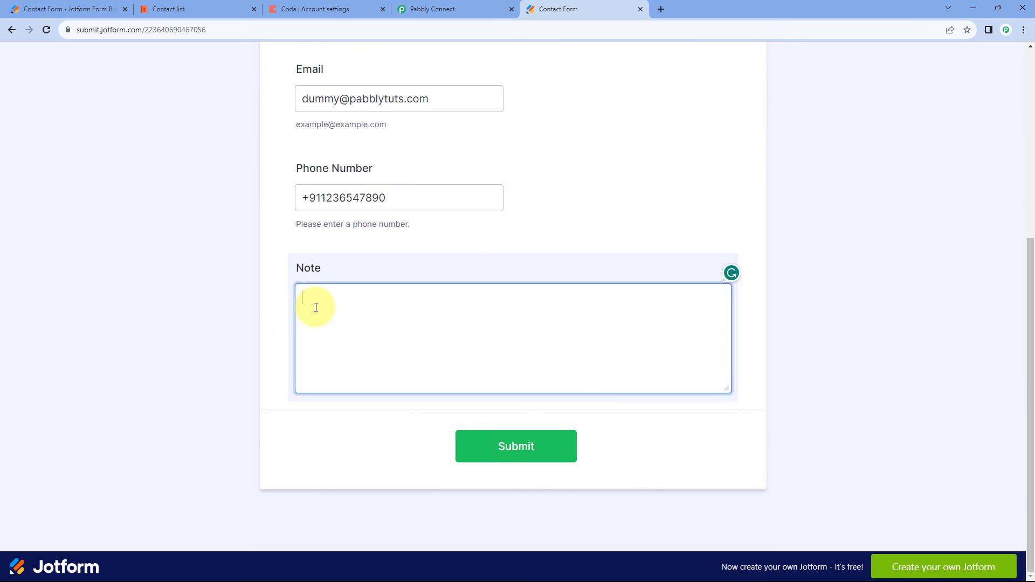
text(This is a real-time test.)
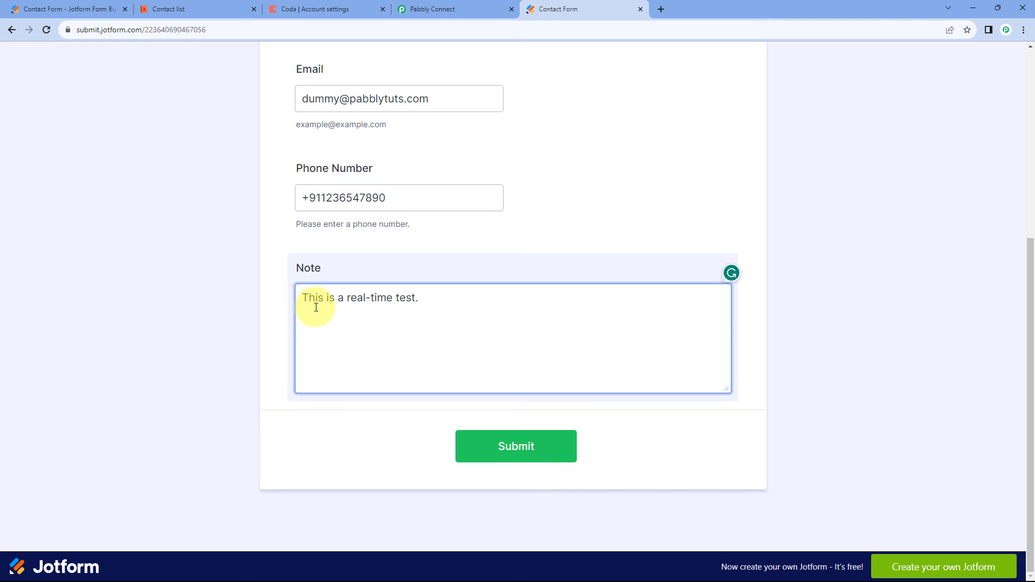
click(514, 447)
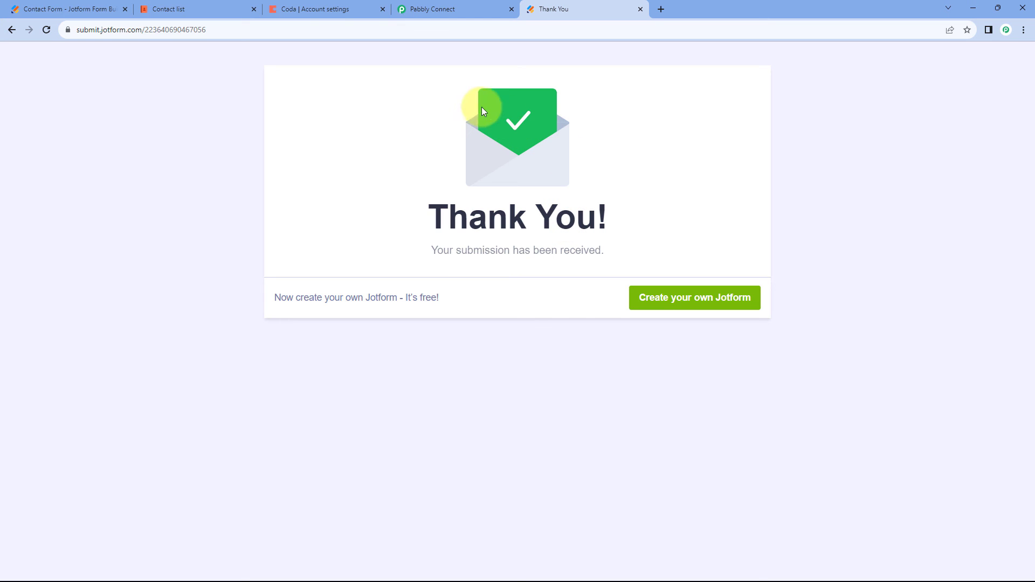
Inspect the Capture Webhook trigger's settings in Pabbly Connect, and collapse the trigger again.
click(463, 5)
click(422, 211)
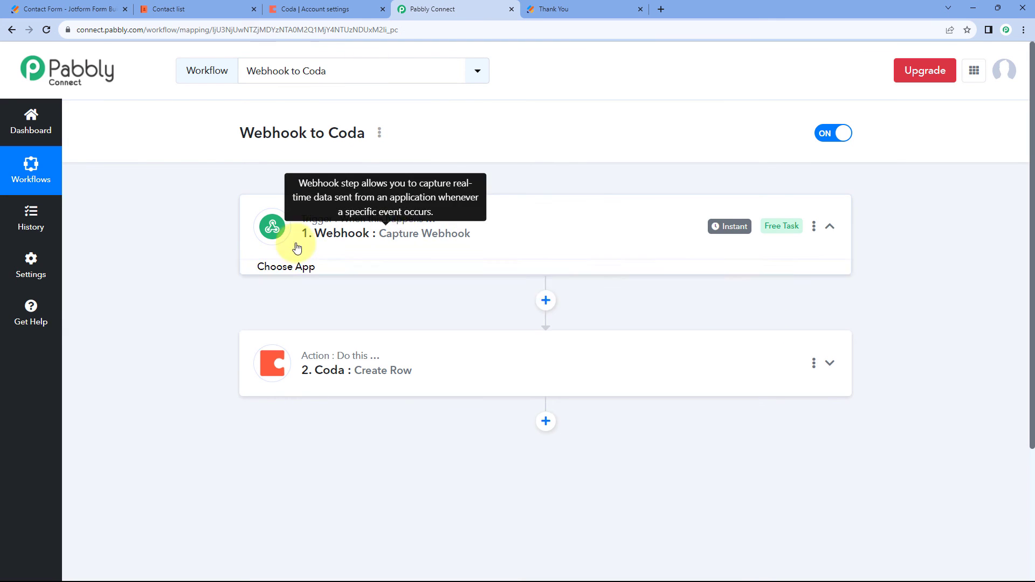
scroll(219, 267, down, 2)
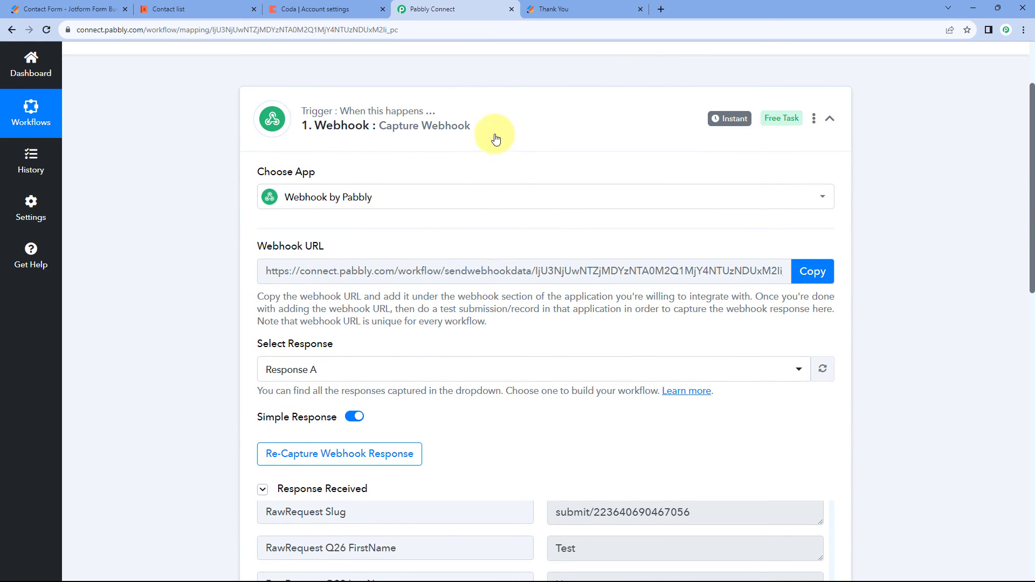
mouse_move(316, 130)
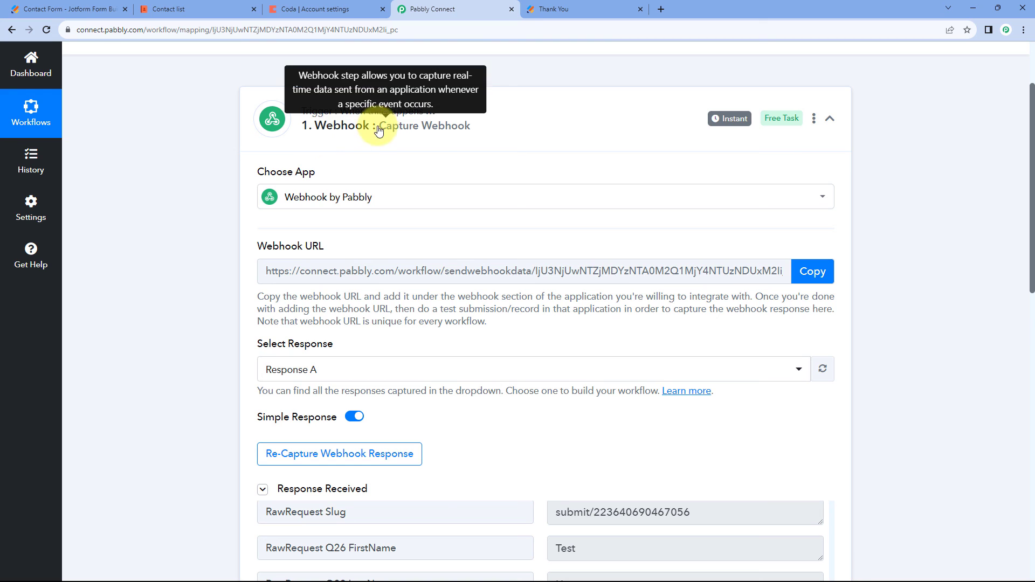
click(485, 135)
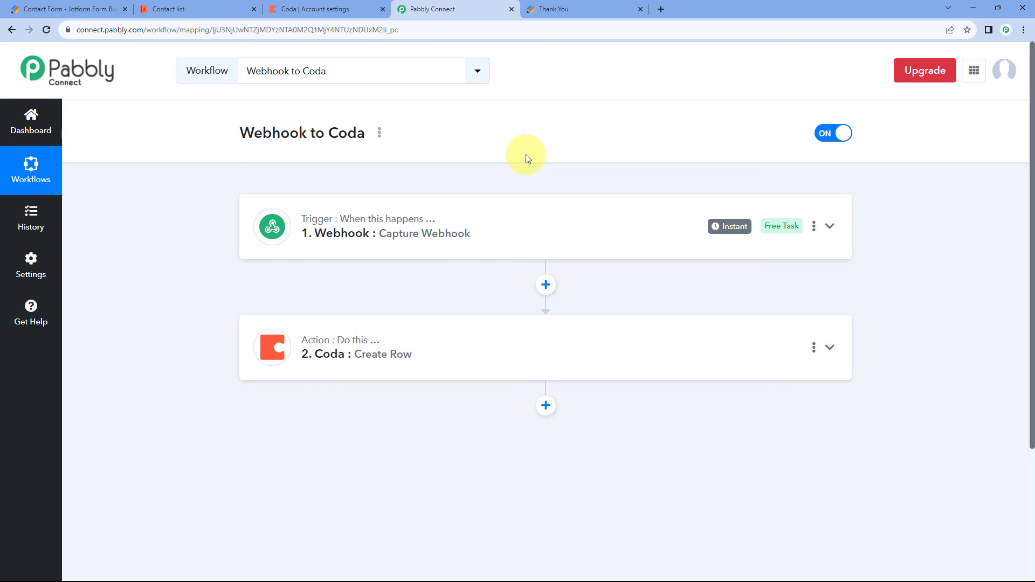
Check the new submission's row and its Notes in Coda's My contacts table, and return to the Pabbly Connect workflow.
click(219, 5)
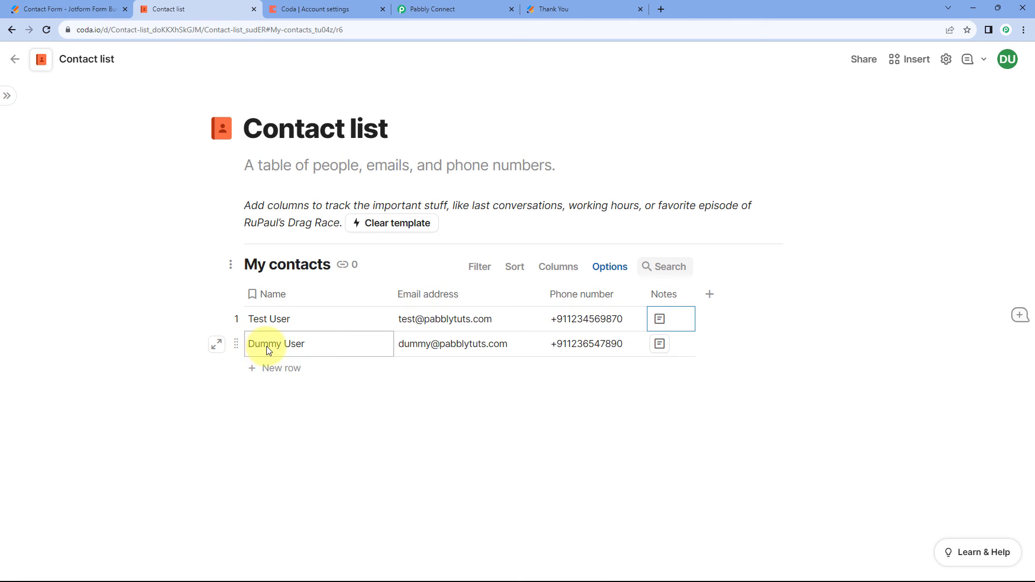
click(383, 412)
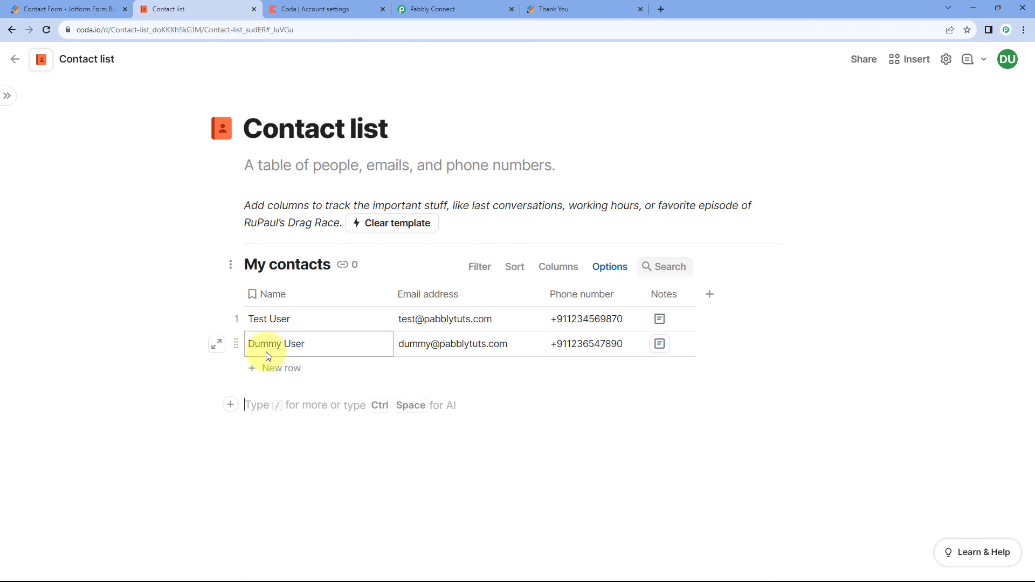
click(865, 380)
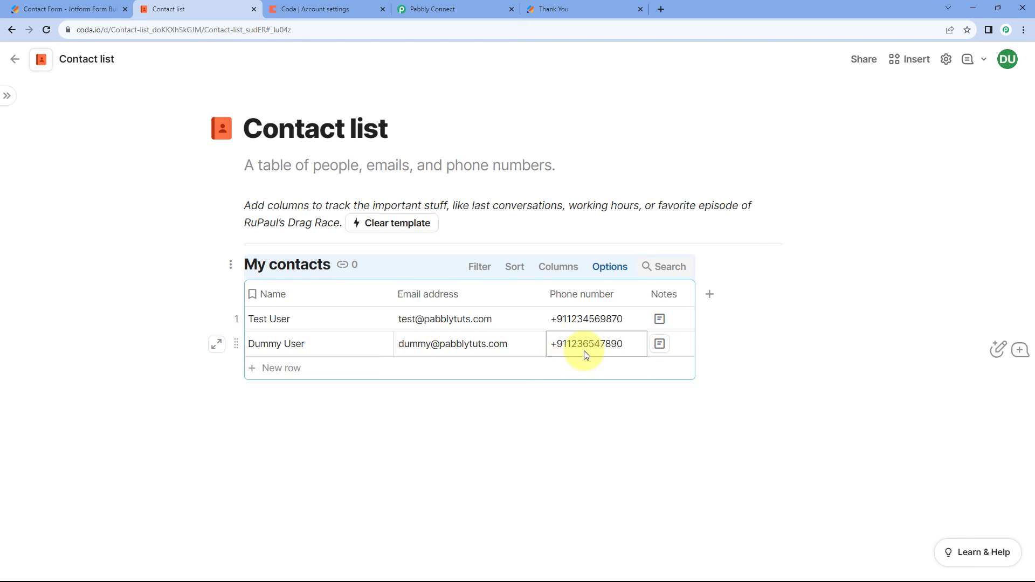
click(659, 350)
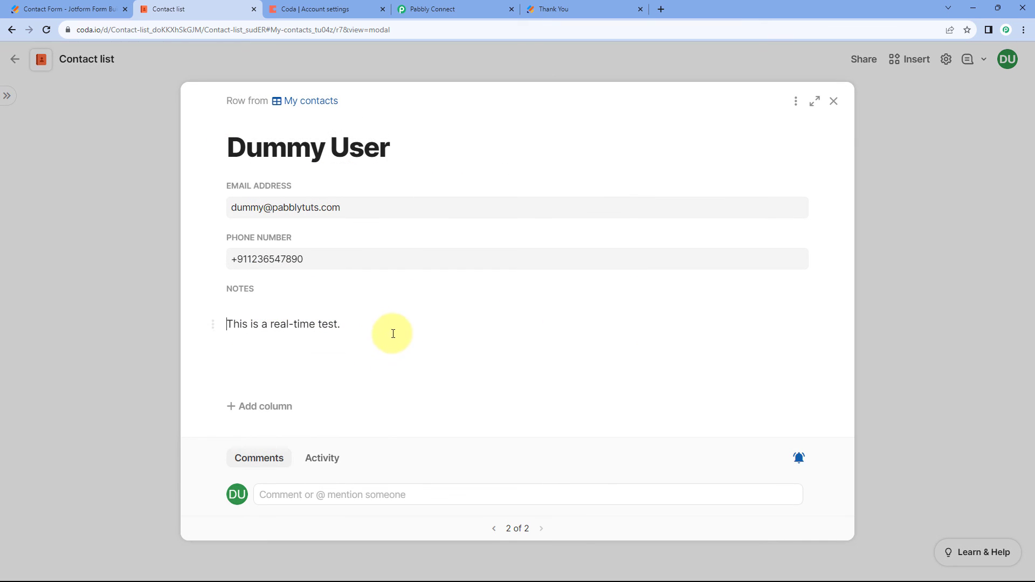
drag(392, 332, 216, 326)
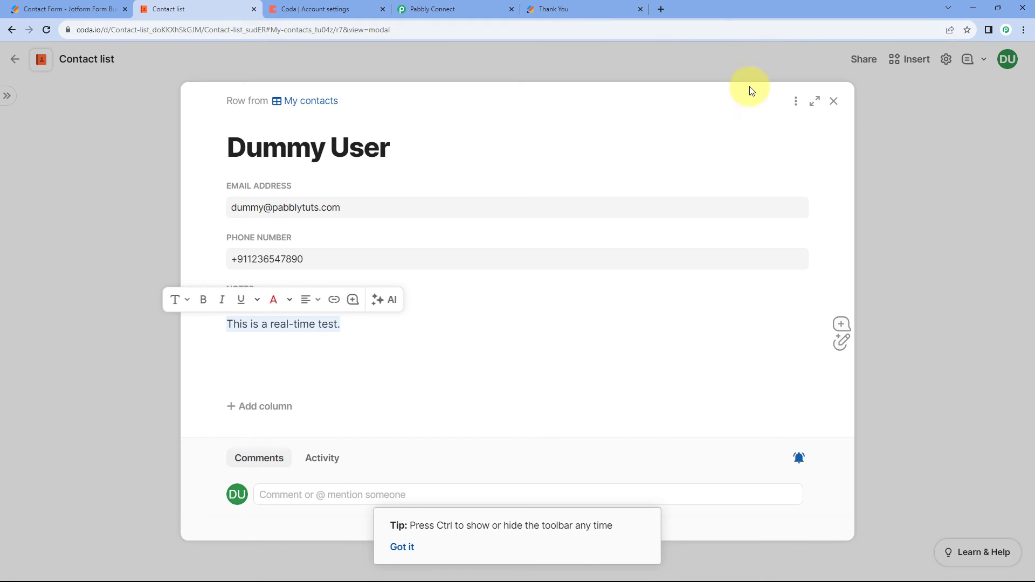
click(832, 107)
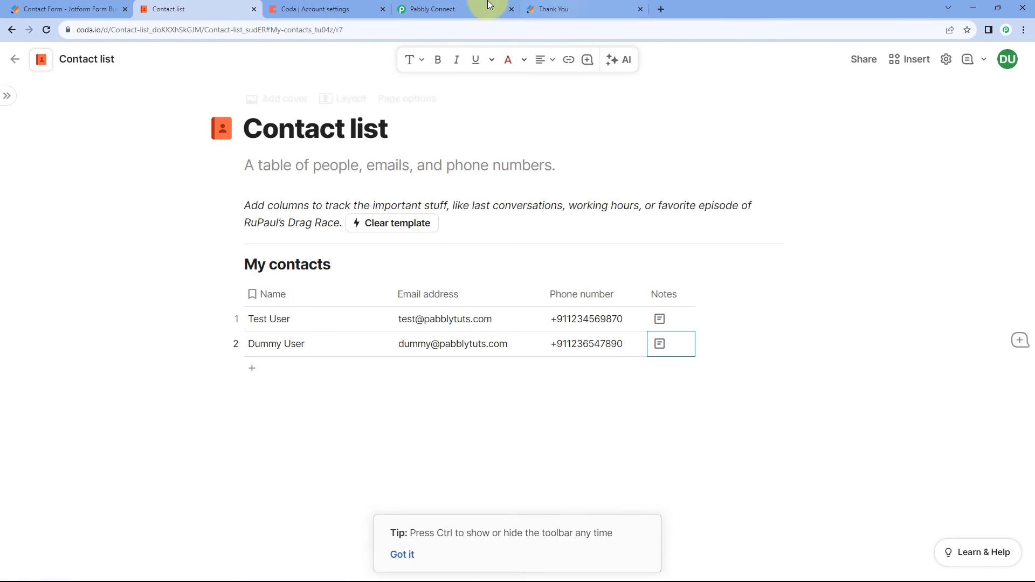
click(474, 10)
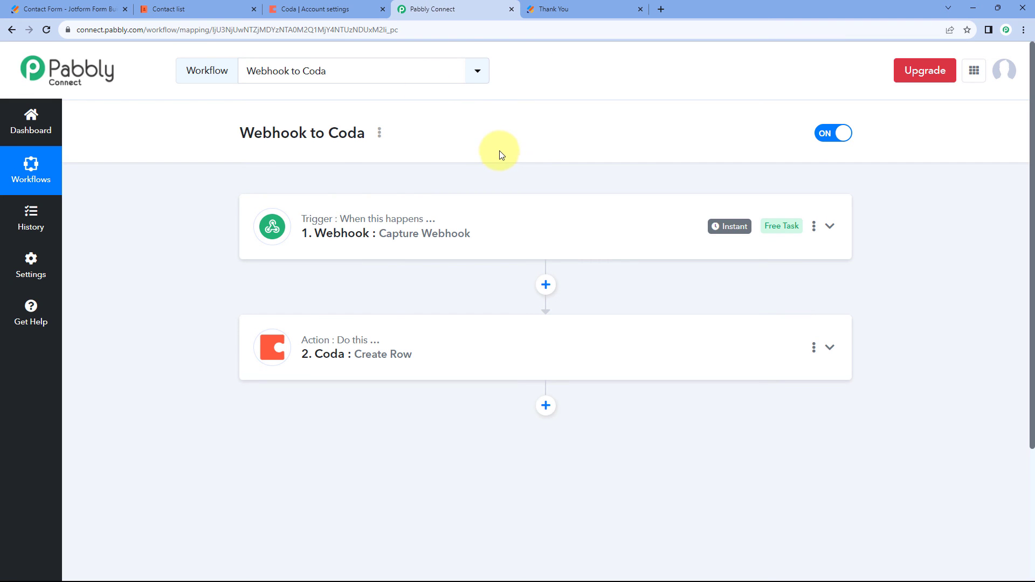